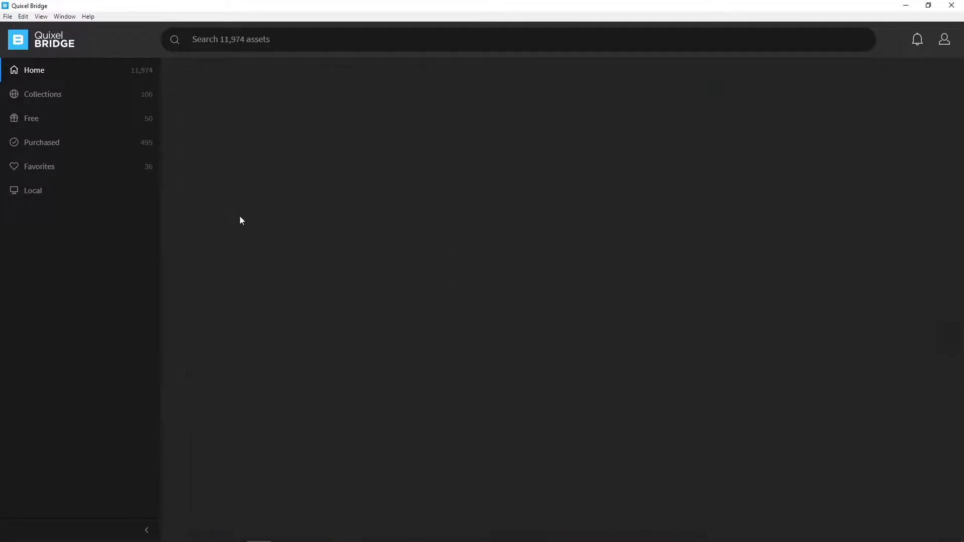
Open the Roman Empire collection within the Historic environment collections
scroll(452, 300, "down", 4)
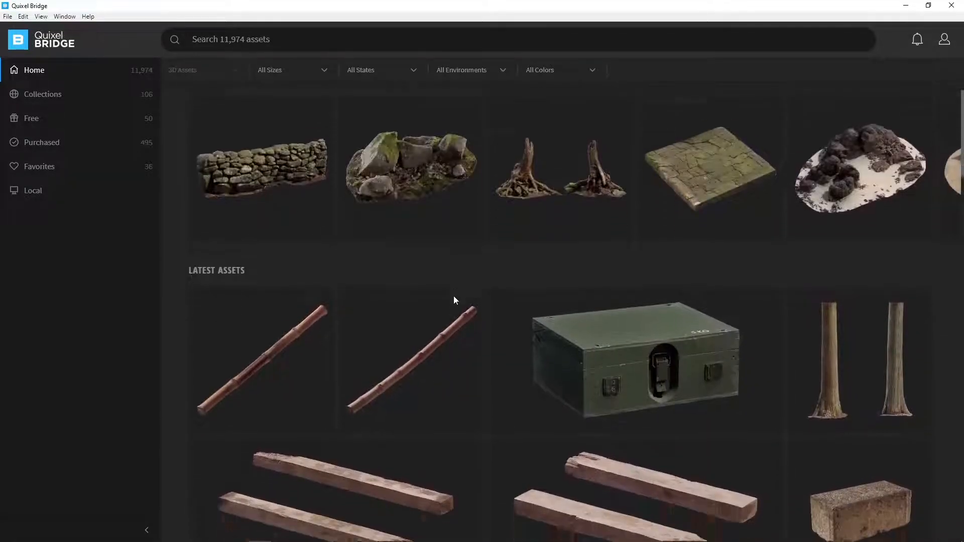
scroll(558, 290, "down", 4)
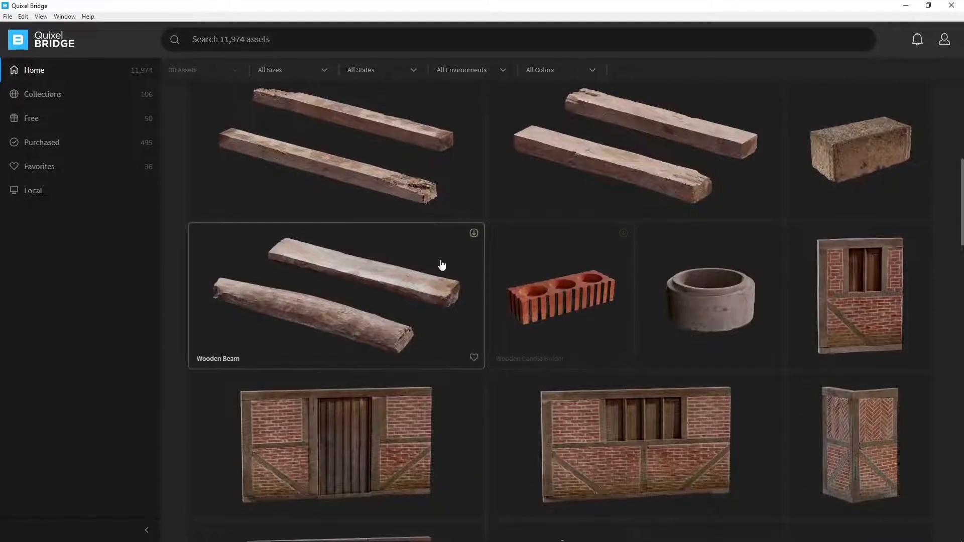
scroll(391, 244, "up", 7)
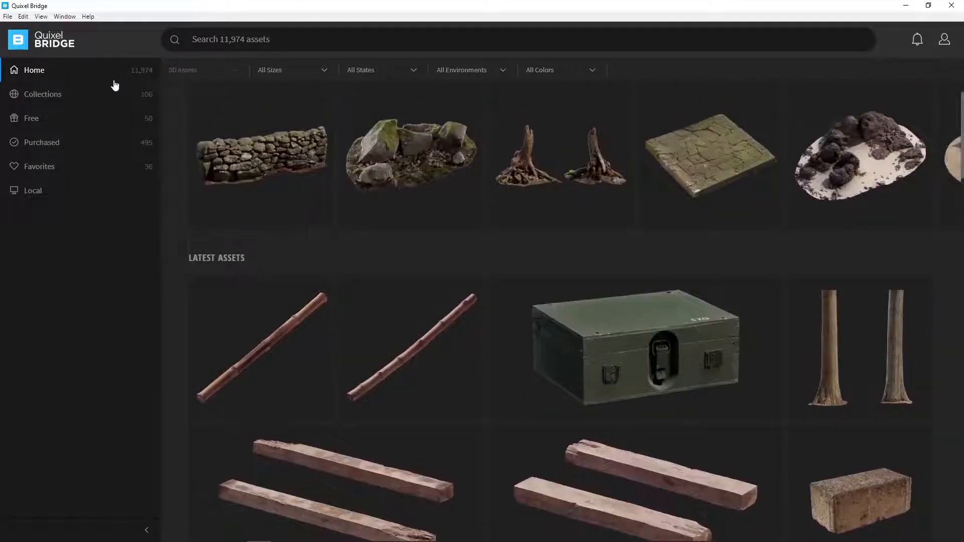
left_click(71, 100)
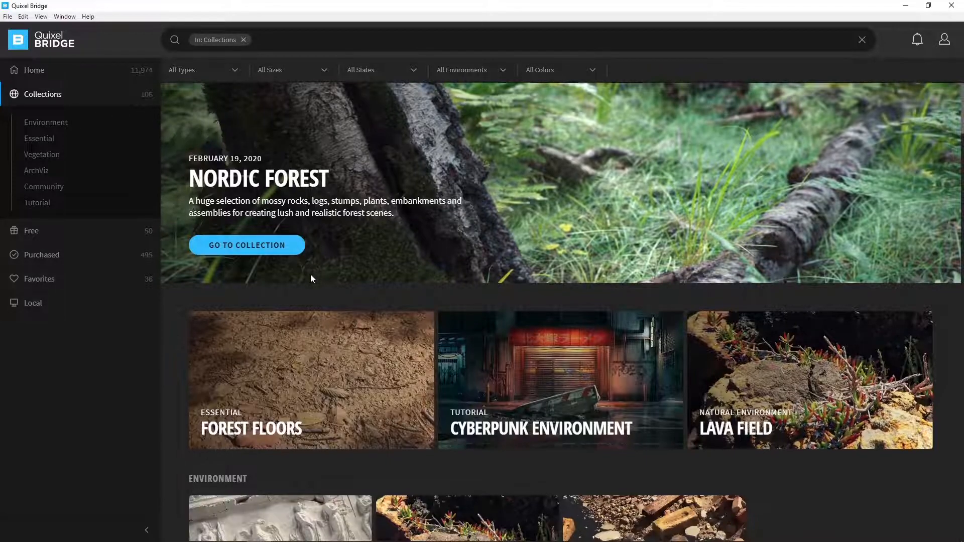
scroll(311, 274, "down", 1)
scroll(177, 328, "down", 3)
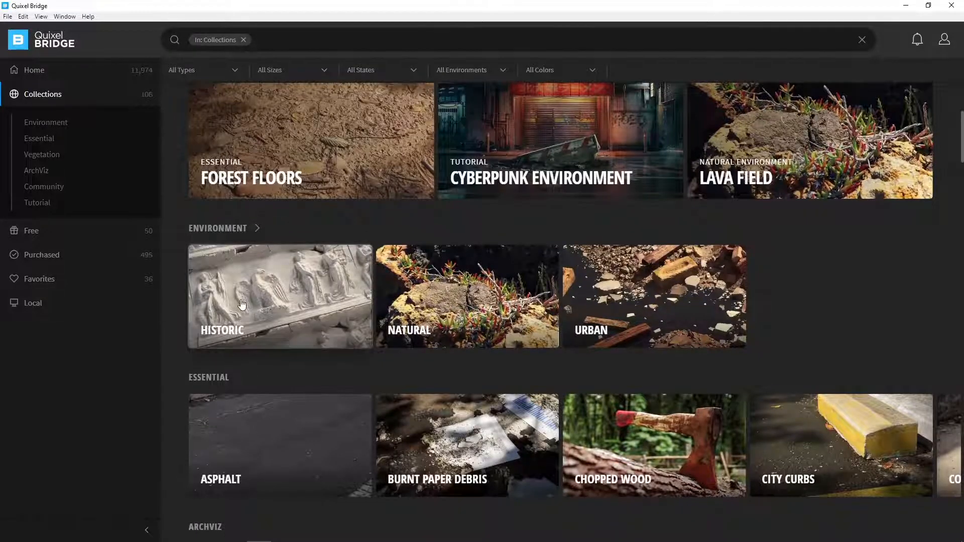
left_click(242, 305)
scroll(181, 332, "down", 1)
scroll(181, 333, "down", 2)
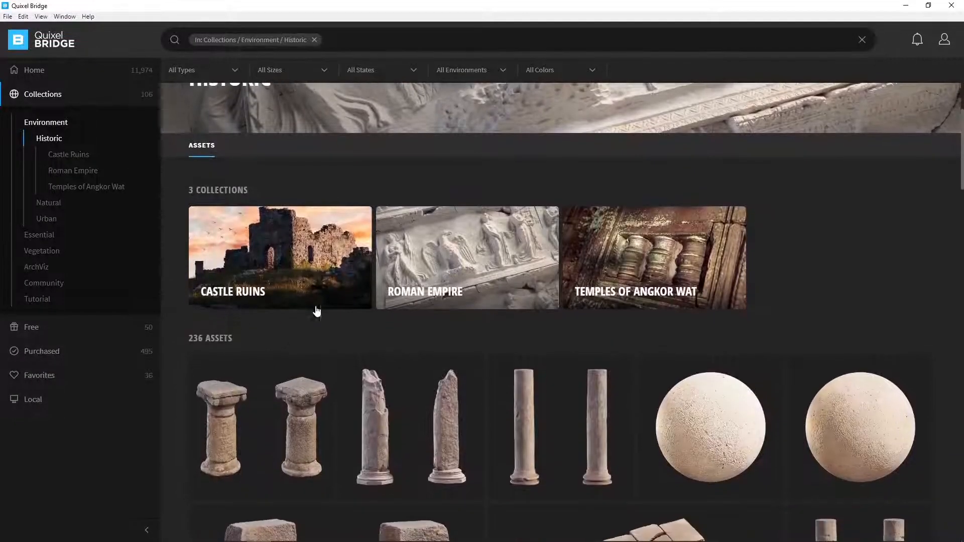
left_click(421, 265)
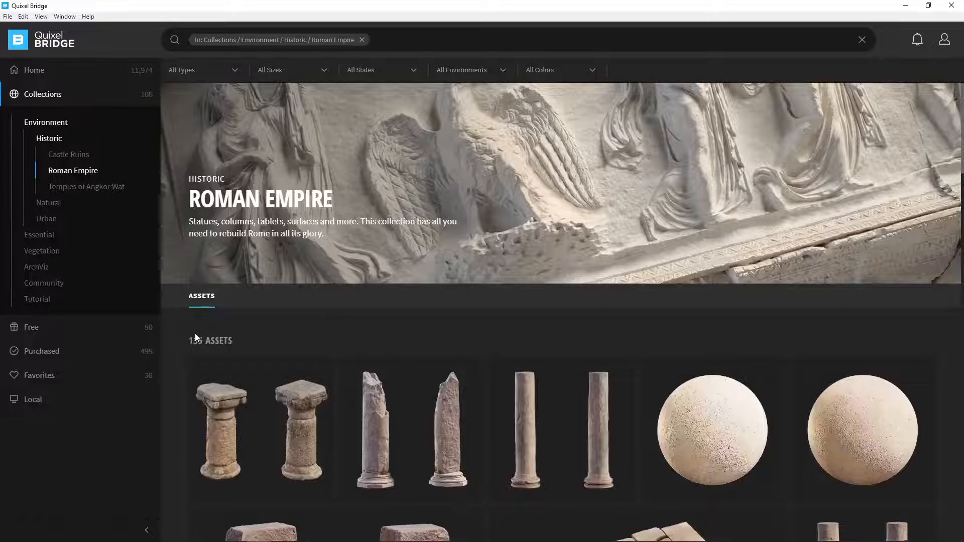
Find the veiled head asset Roman Statue in the Roman Empire collection and open its details
scroll(195, 333, "down", 8)
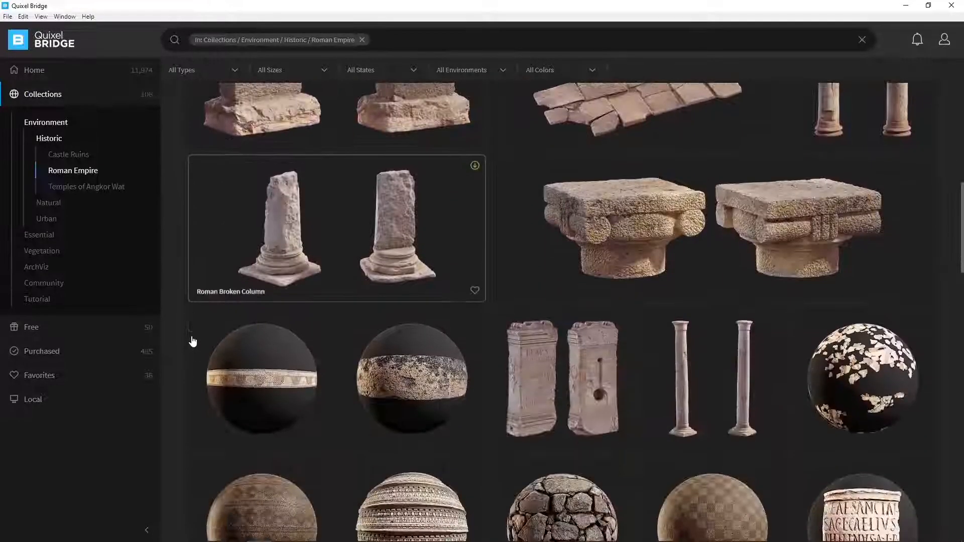
scroll(191, 339, "down", 5)
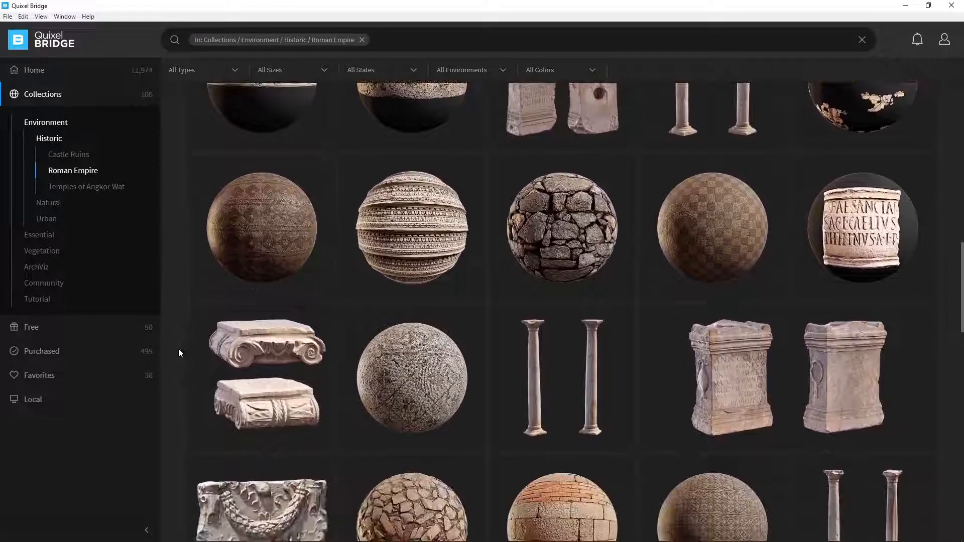
scroll(179, 348, "down", 8)
scroll(169, 360, "down", 12)
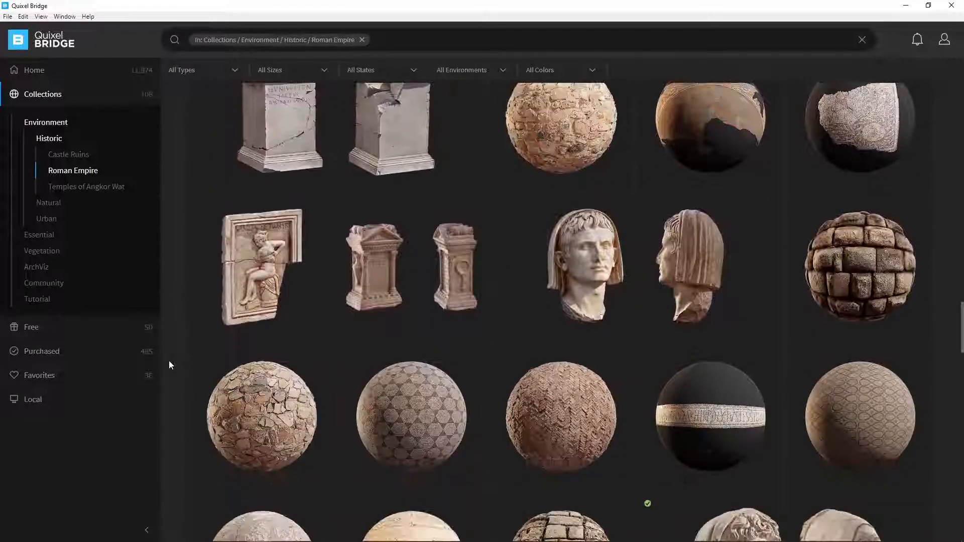
scroll(169, 360, "down", 1)
left_click(641, 217)
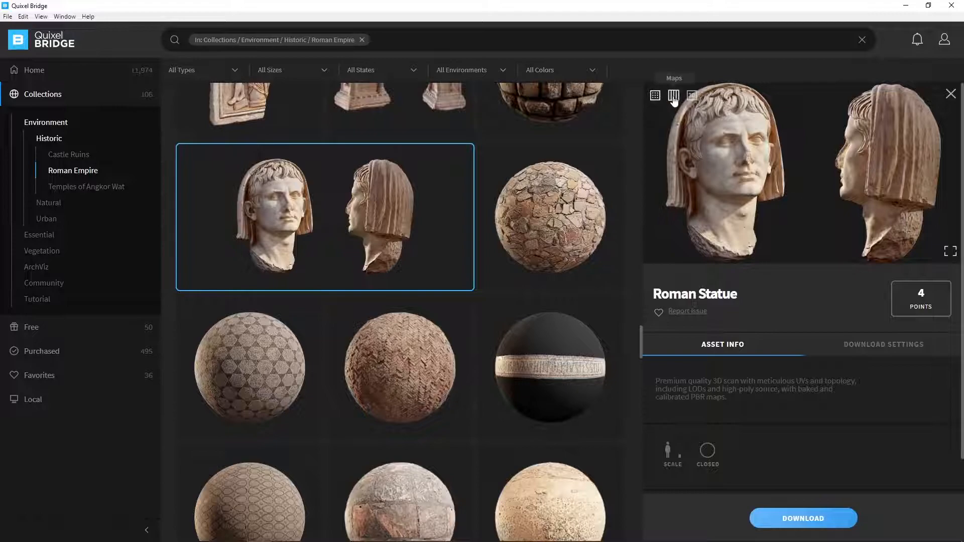
Review the Roman Statue's asset info and texture maps, and rotate its model in the 3D preview
scroll(693, 321, "down", 2)
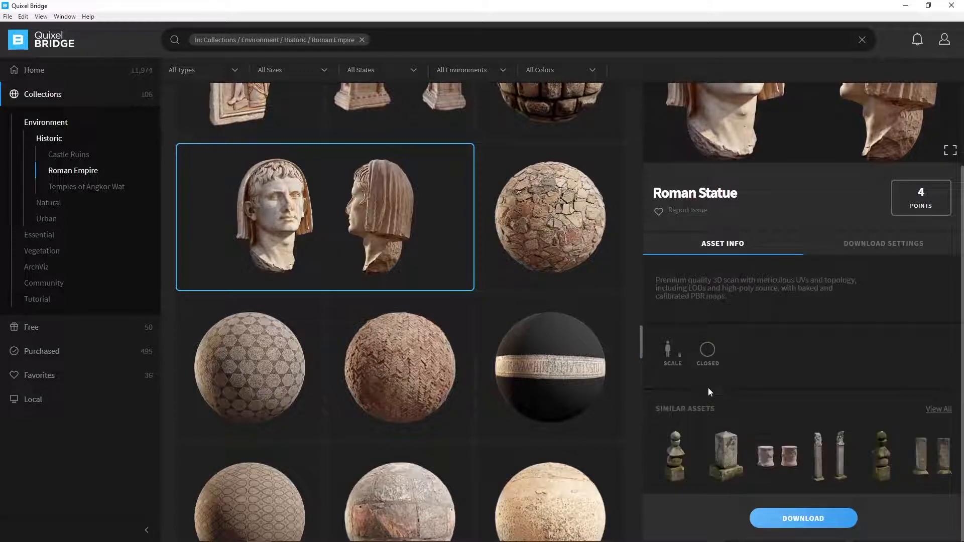
scroll(709, 336, "up", 2)
left_click(674, 95)
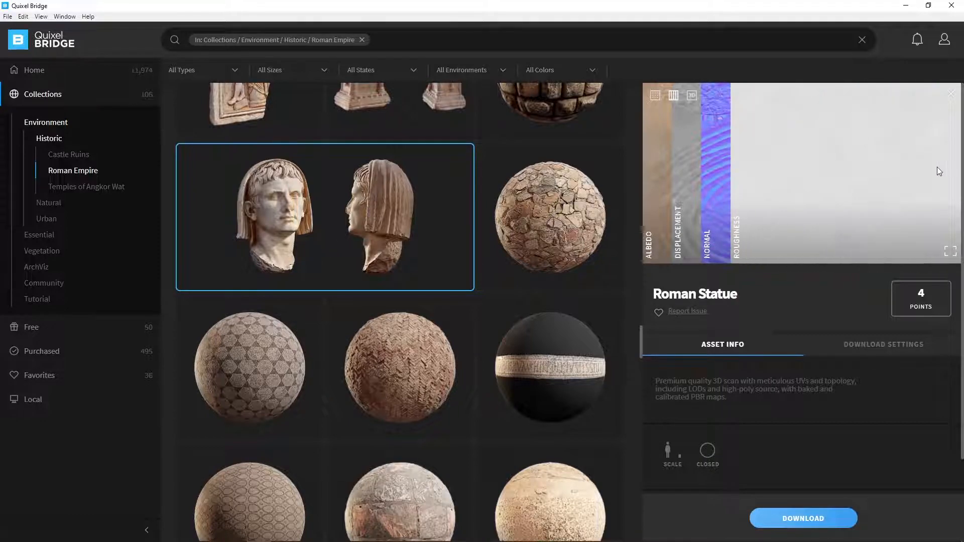
left_click(692, 95)
left_click_drag(746, 168, 790, 189)
Inspect the Roman Statue's 3D preview in different display modes and return it to PBR
left_click(697, 250)
left_click(670, 283)
left_click(681, 249)
left_click(673, 301)
left_click(675, 354)
left_click_drag(783, 170, 865, 161)
left_click(686, 249)
left_click(680, 263)
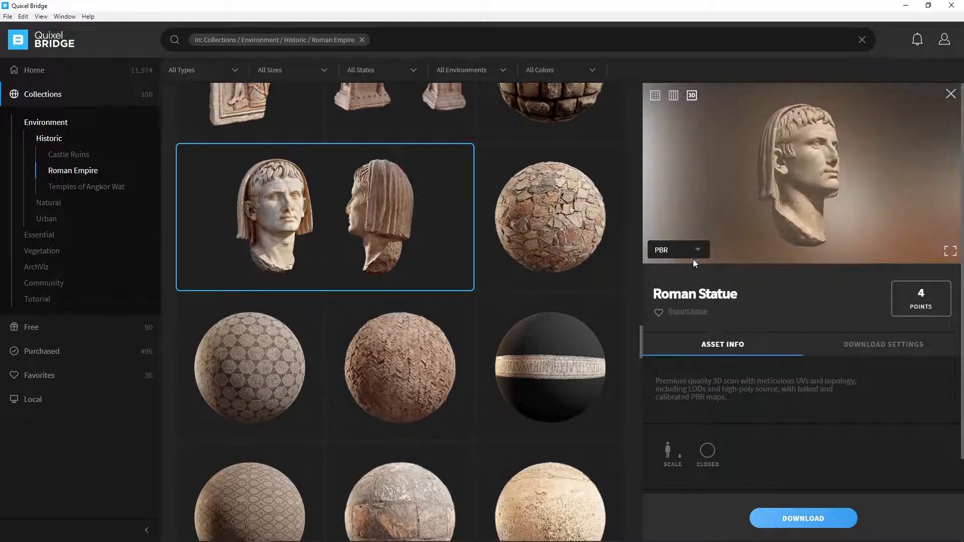
Set the Roman Statue's download settings to FBX mesh format and the Unreal 4 material preset
left_click(862, 351)
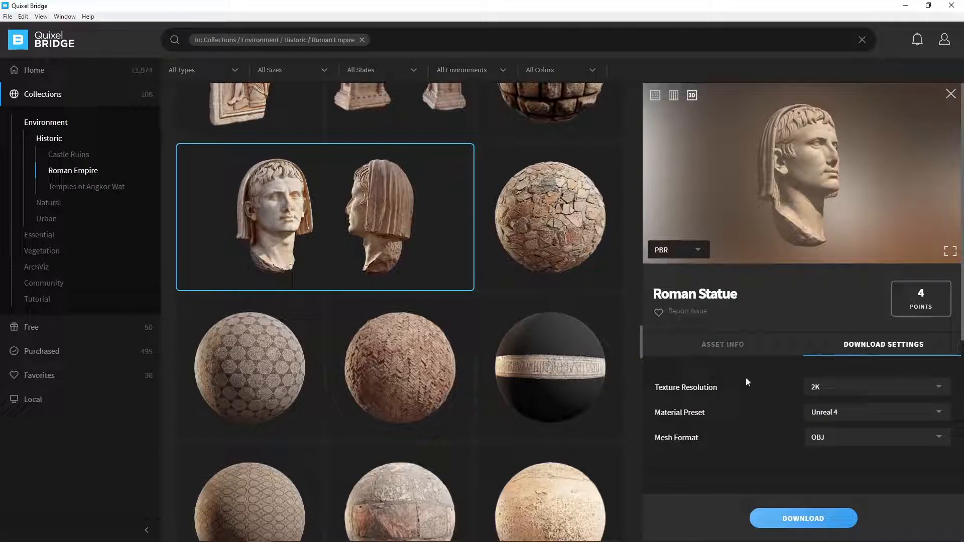
scroll(746, 377, "down", 3)
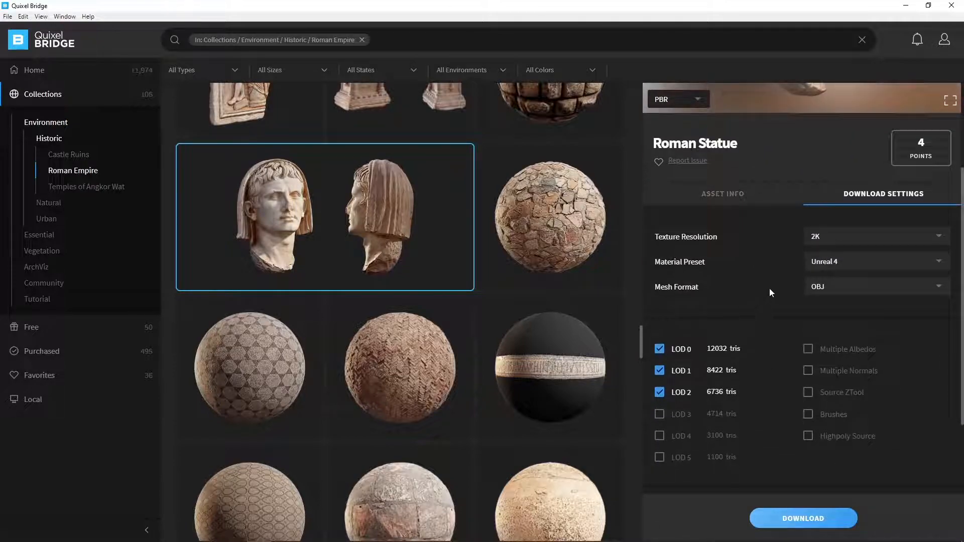
left_click(858, 289)
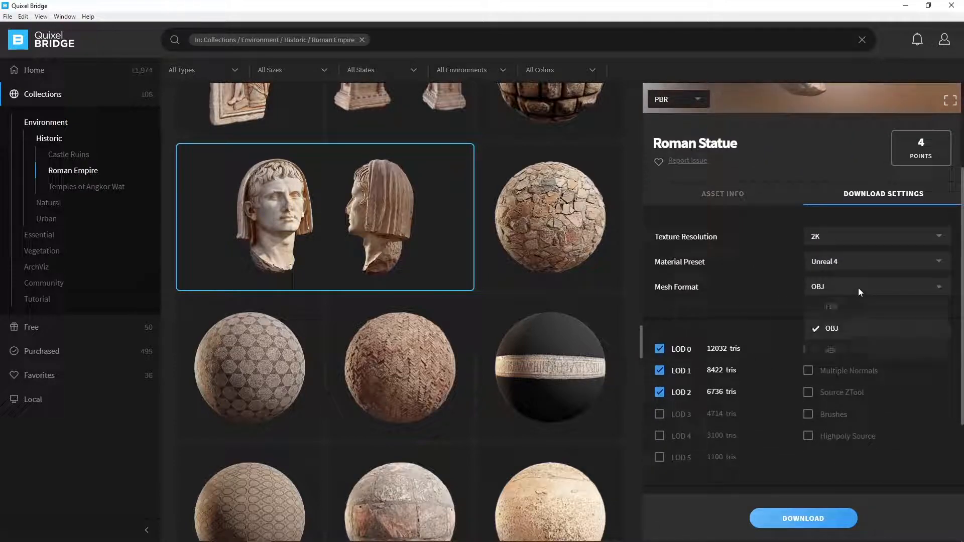
left_click(845, 305)
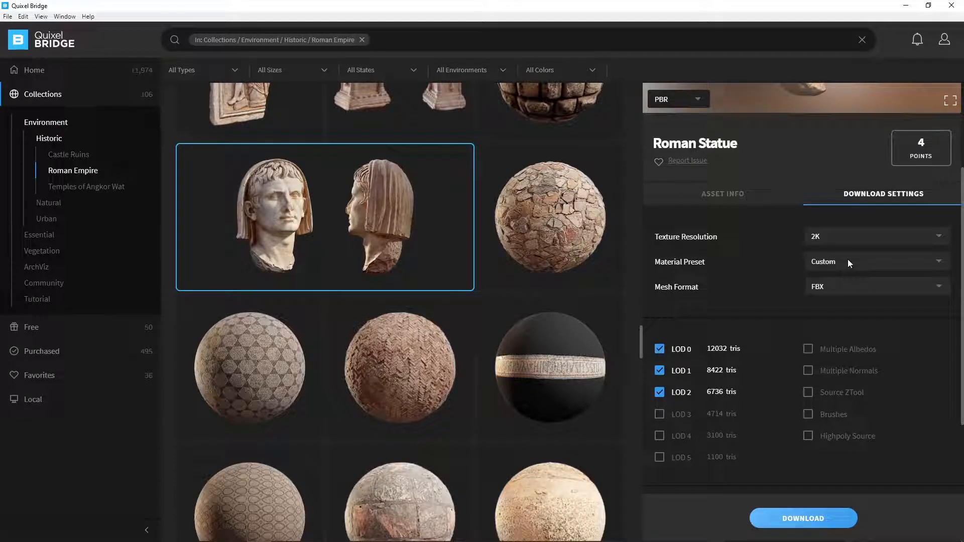
left_click(848, 259)
left_click(839, 304)
Check the texture resolution options and include the Highpoly Source in the Roman Statue's download settings
left_click(839, 237)
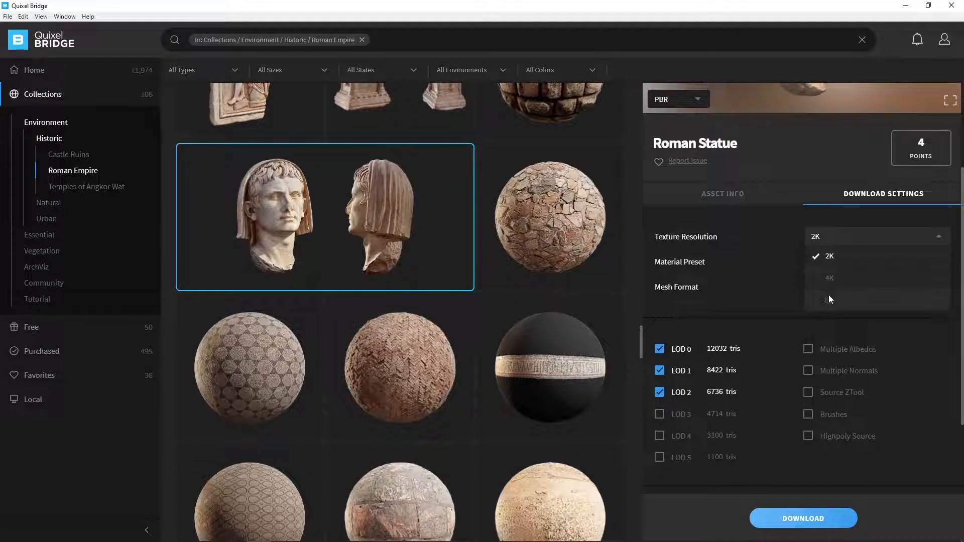
scroll(764, 308, "down", 3)
scroll(763, 308, "down", 1)
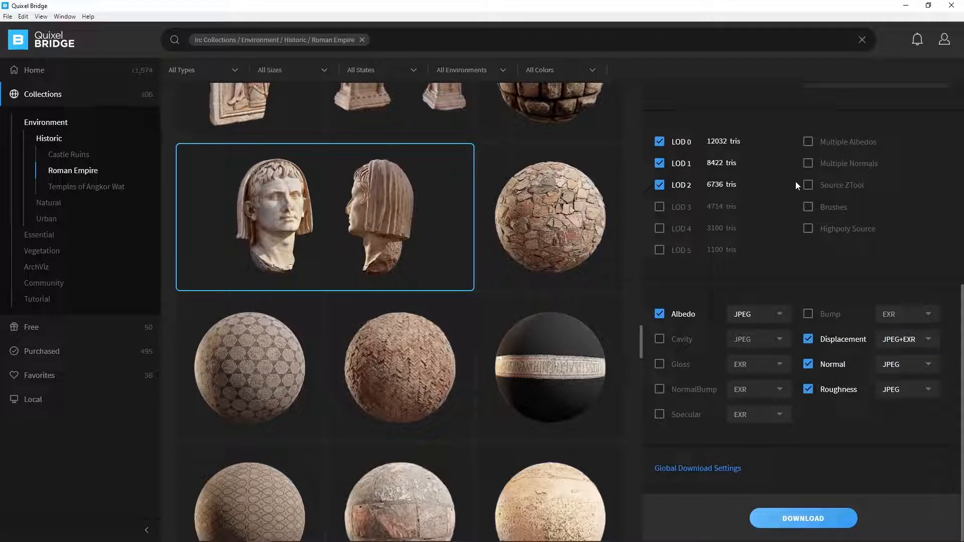
left_click(808, 230)
scroll(788, 237, "up", 5)
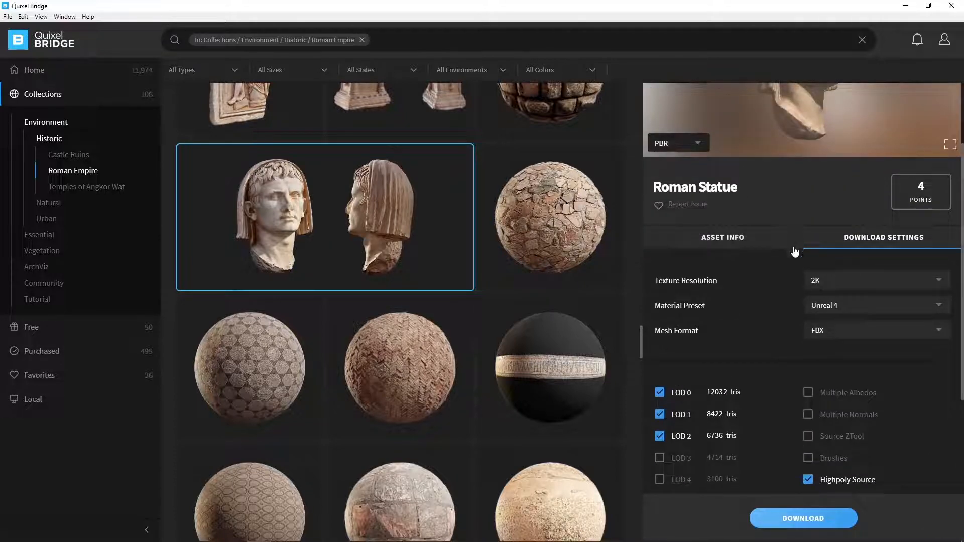
scroll(779, 266, "down", 2)
scroll(779, 285, "down", 2)
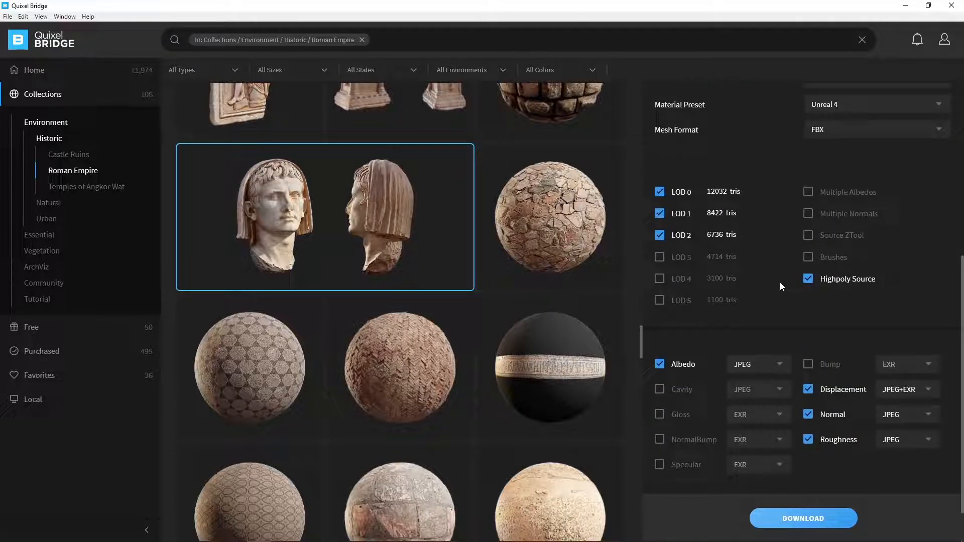
scroll(776, 319, "down", 1)
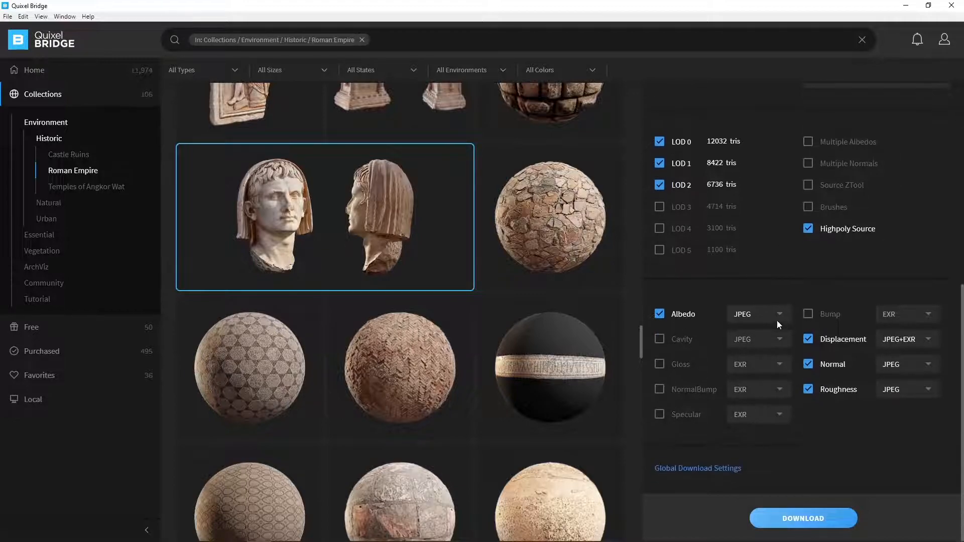
Review the global download settings for the Surfaces, 3D Vegetation, Atlases and Decals asset types
left_click(725, 468)
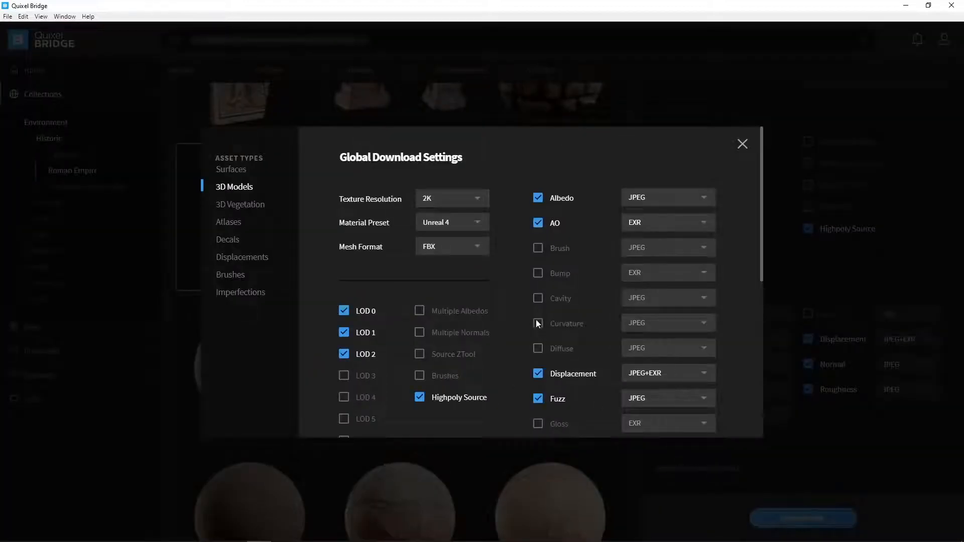
left_click(232, 170)
left_click(238, 205)
left_click(232, 222)
left_click(230, 240)
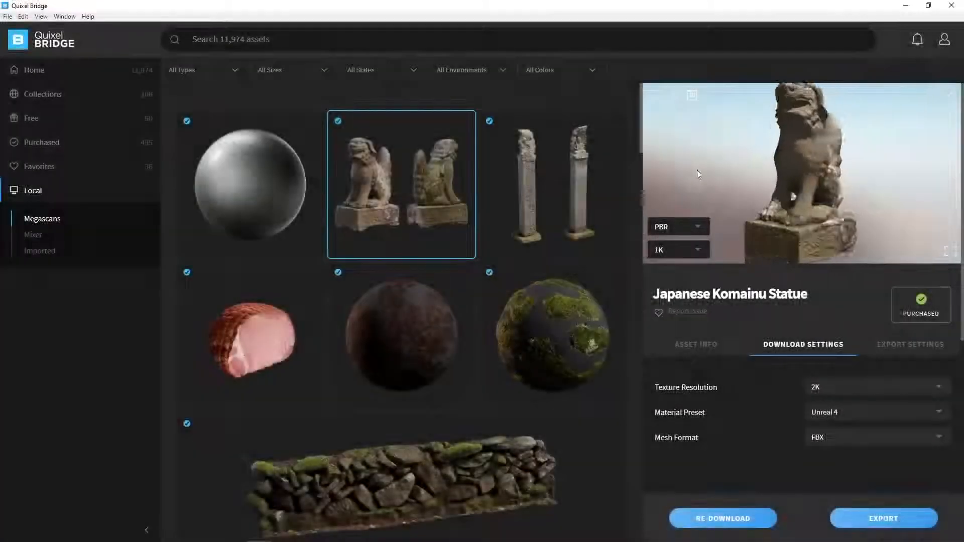
Rotate the Japanese Komainu Statue's 3D preview and review its asset info
mouse_move(697, 170)
left_mouse_down()
mouse_move(680, 179)
mouse_move(736, 201)
mouse_move(738, 176)
mouse_move(702, 174)
left_mouse_up()
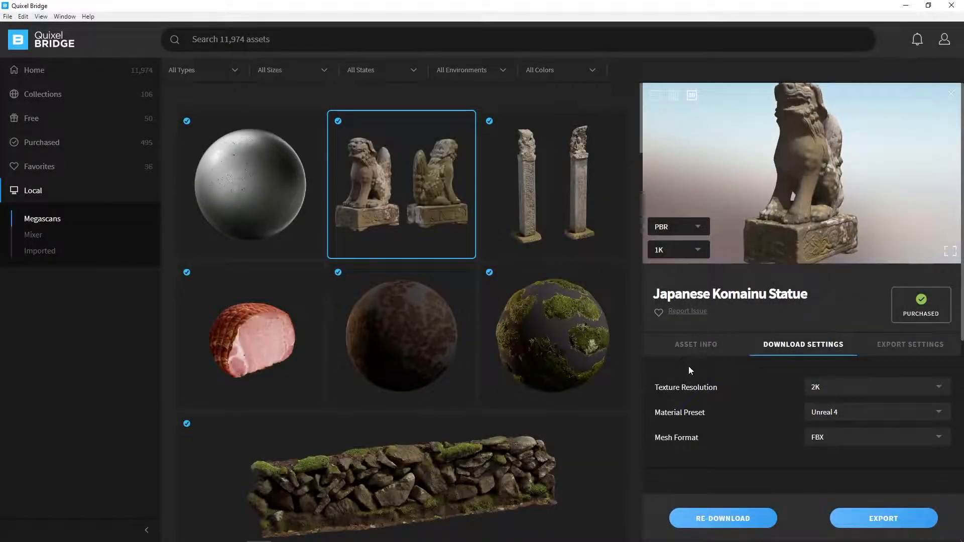
left_click(697, 345)
scroll(725, 377, "down", 2)
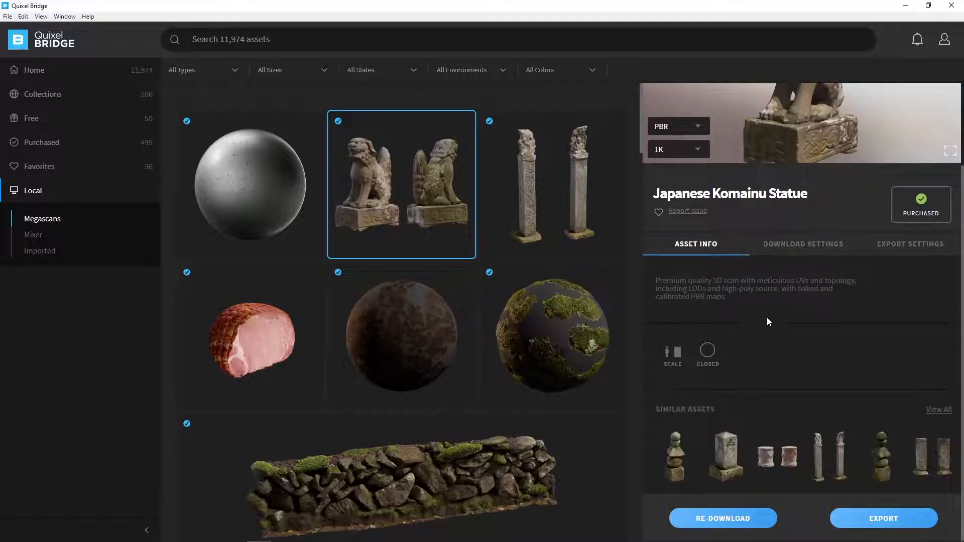
Open the Japanese Komainu Statue's export settings and select engine version 4.24 for Unreal Engine
left_click(892, 246)
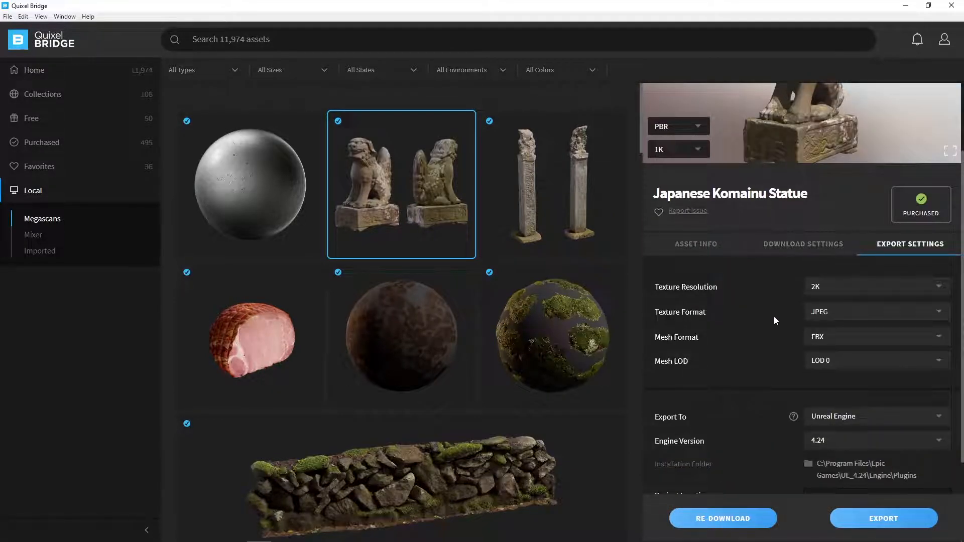
scroll(774, 317, "down", 1)
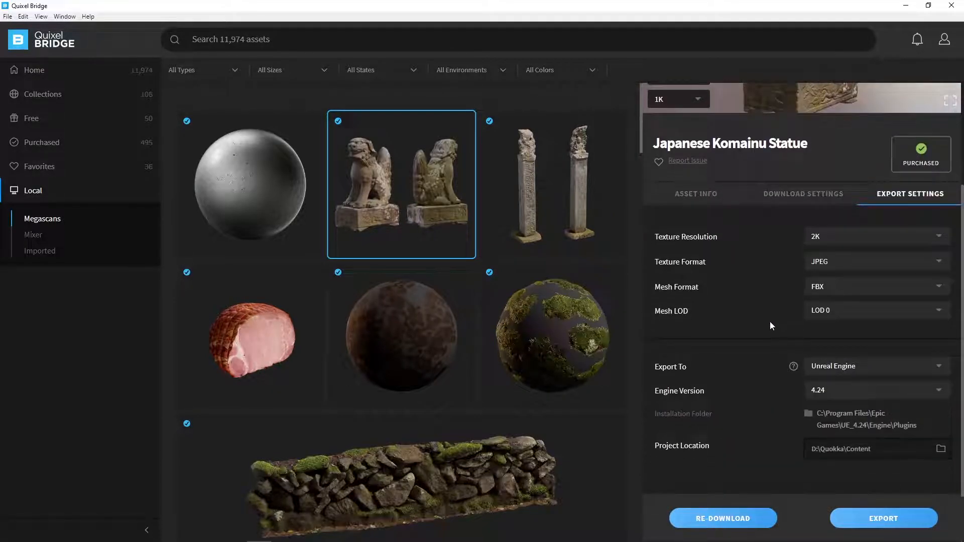
left_click(846, 397)
left_click(839, 411)
Consult the export plugin's help page on installation from Bridge and close it
left_click(793, 367)
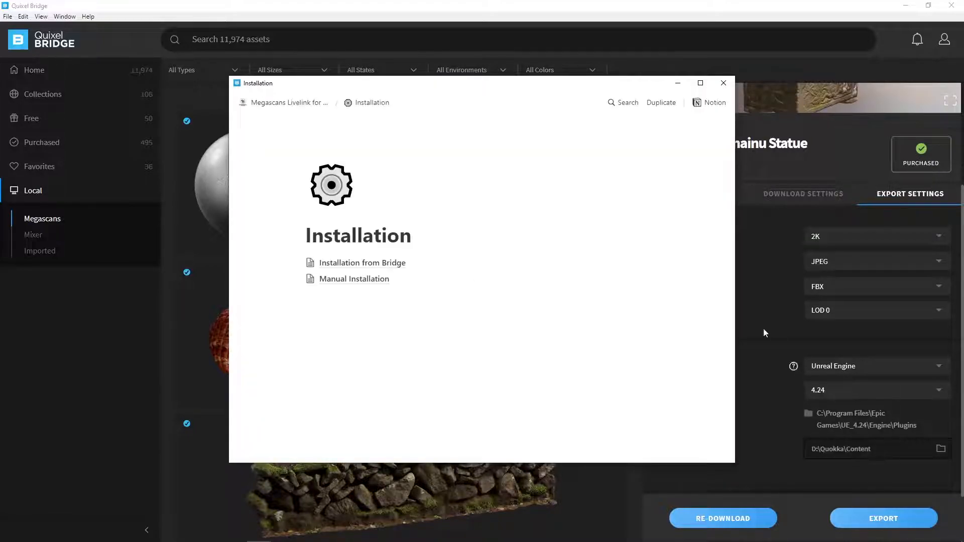
left_click(383, 264)
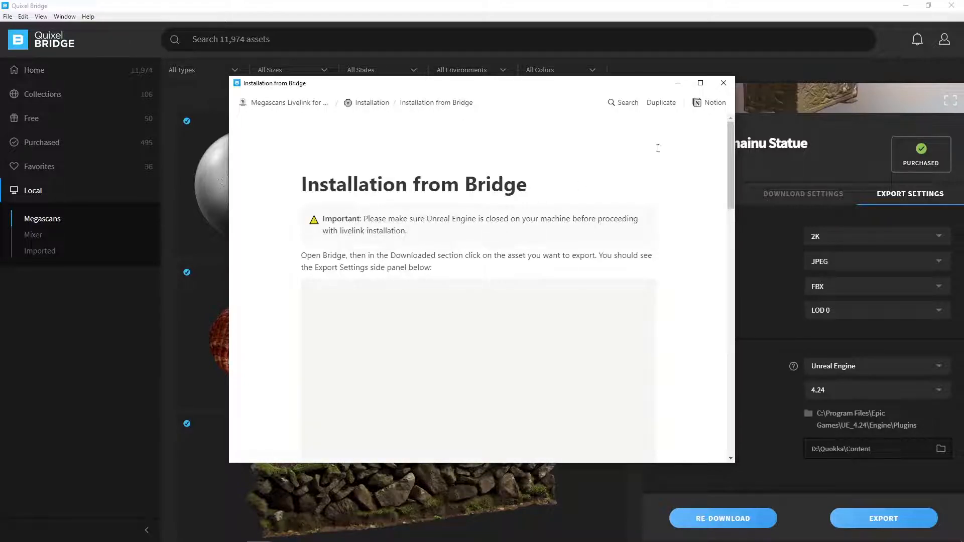
scroll(691, 152, "down", 1)
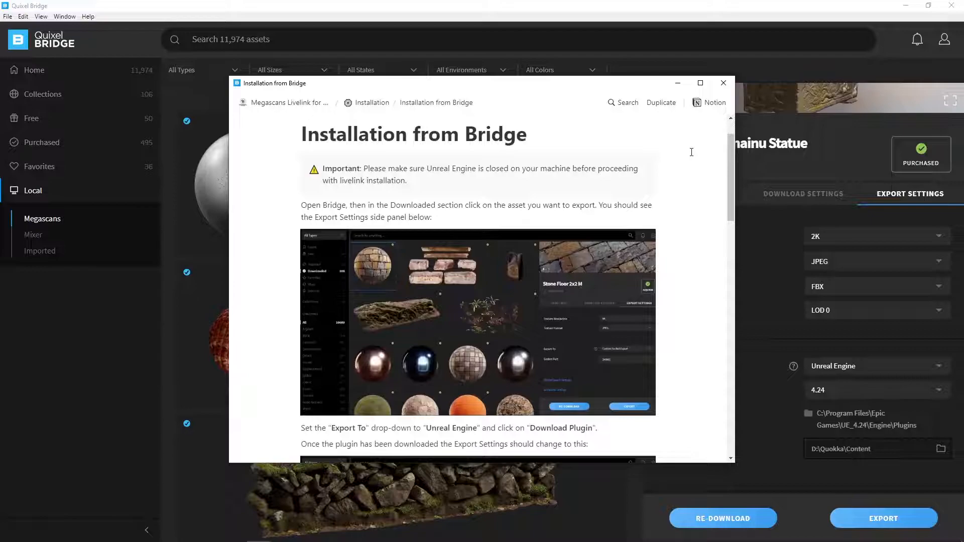
left_click(723, 82)
Switch the Japanese Komainu Statue's export target to 3ds Max and back to Unreal Engine
left_click(837, 365)
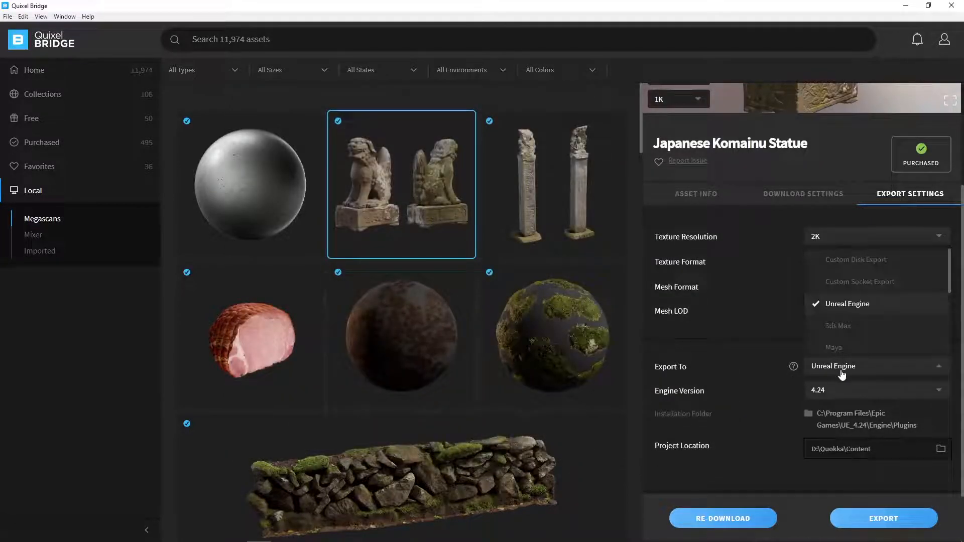
left_click(842, 339)
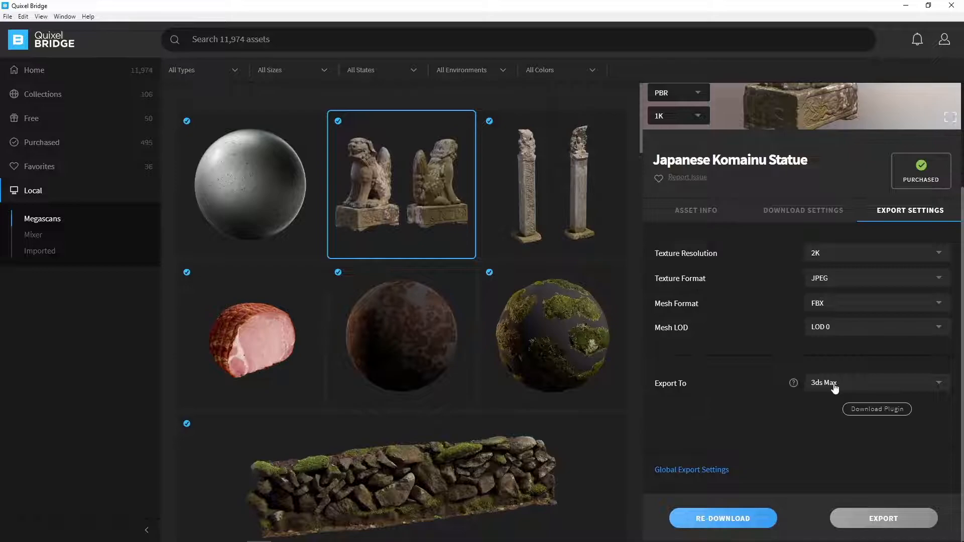
left_click(835, 384)
left_click(835, 319)
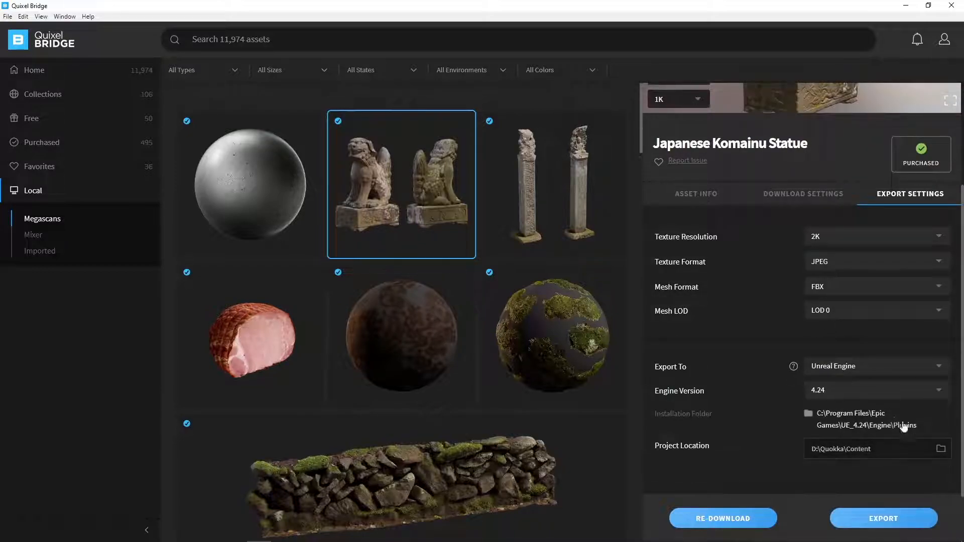
Set the Unreal Engine plugin installation folder to C:\Program Files\Epic Games\UE_4.24\Engine\Plugins
left_click(882, 418)
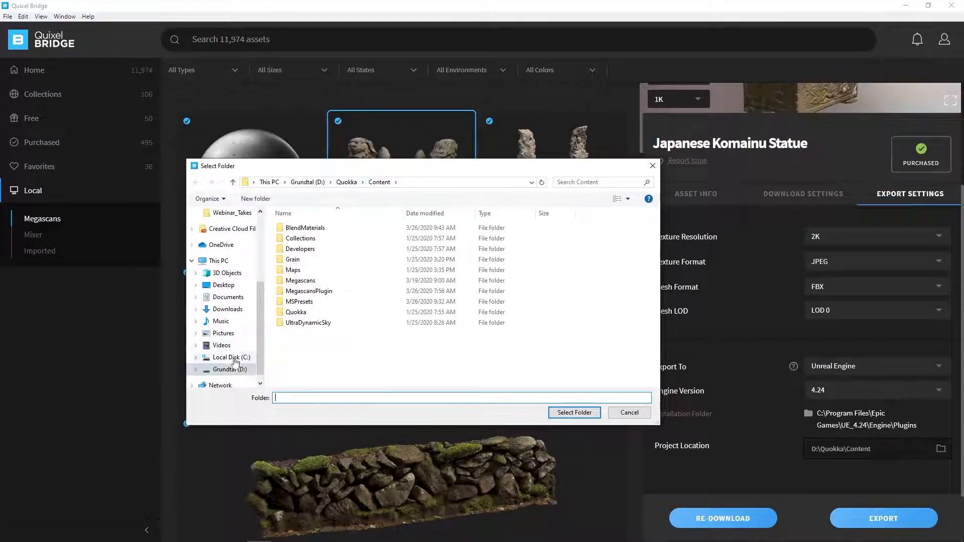
left_click(231, 357)
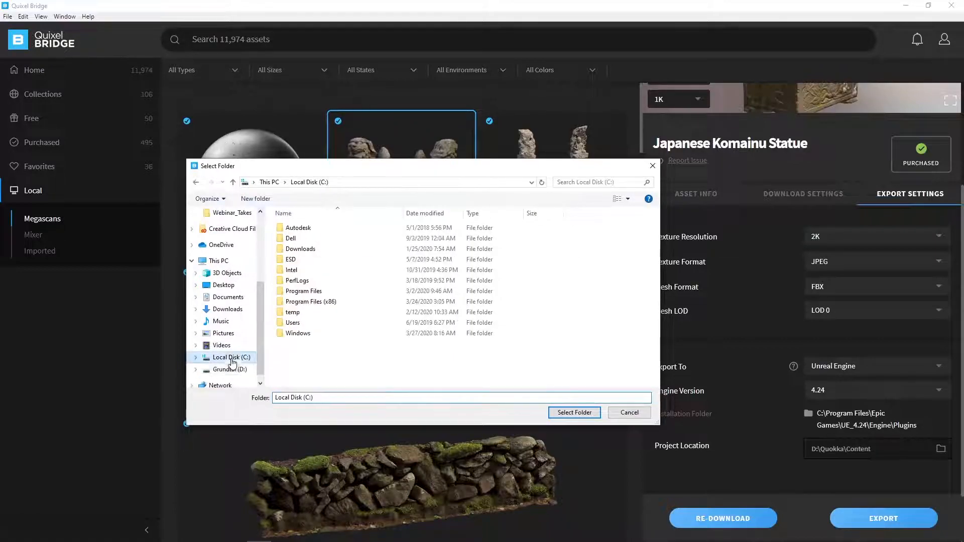
double_click(304, 291)
double_click(305, 378)
left_click(314, 282)
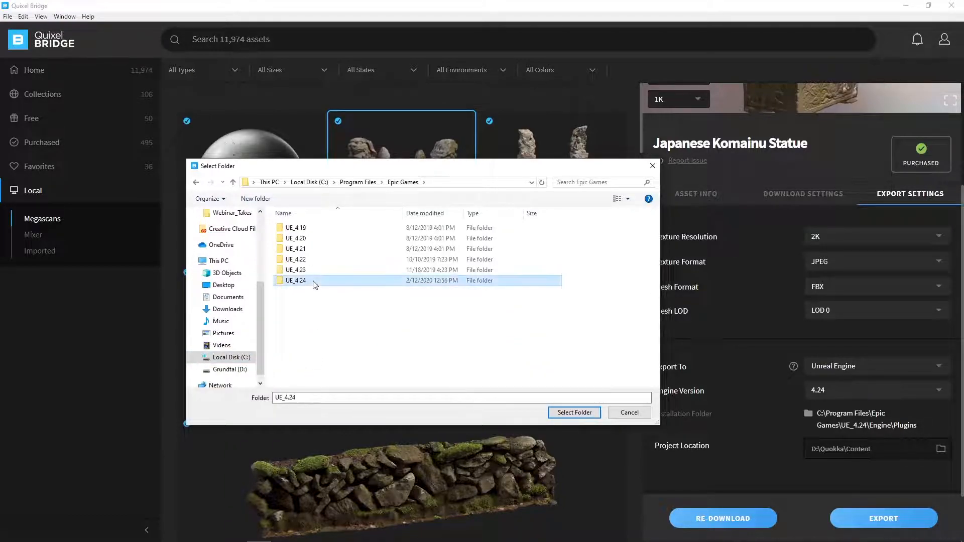
double_click(299, 281)
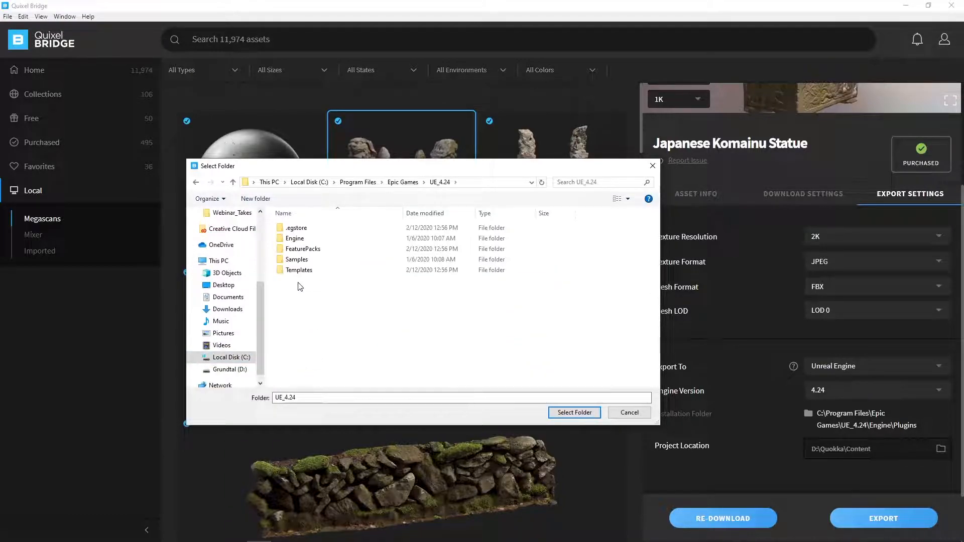
double_click(295, 239)
left_click(297, 312)
left_click(574, 413)
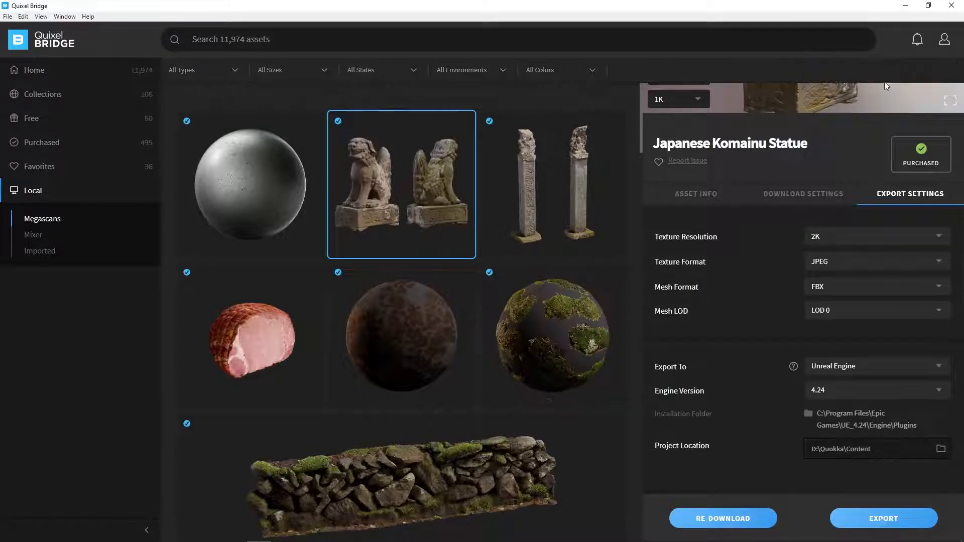
Set the export project location to the Content folder of the AbandonedApartment project
left_click(941, 450)
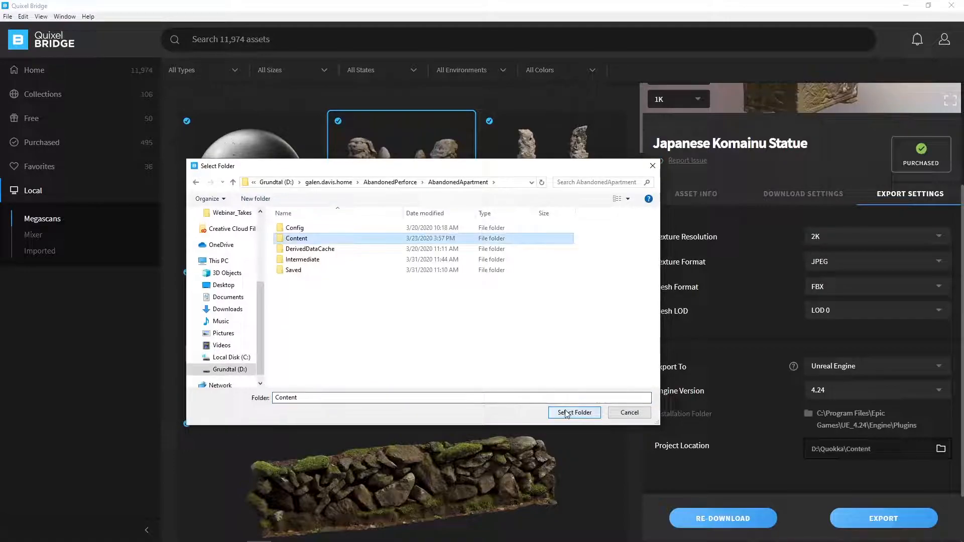
left_click(575, 412)
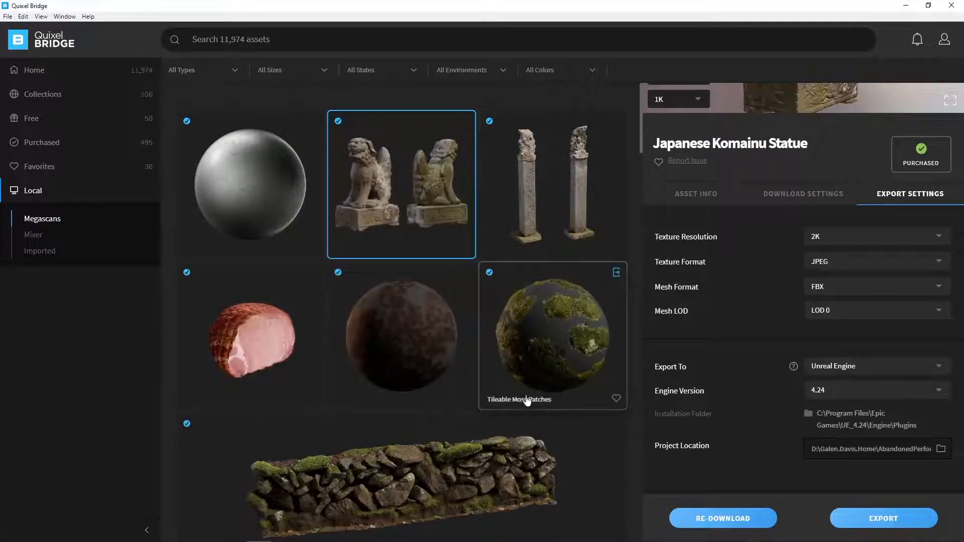
Open the advanced export settings and inspect the filename format and the RMA map's file format options
scroll(773, 442, "down", 3)
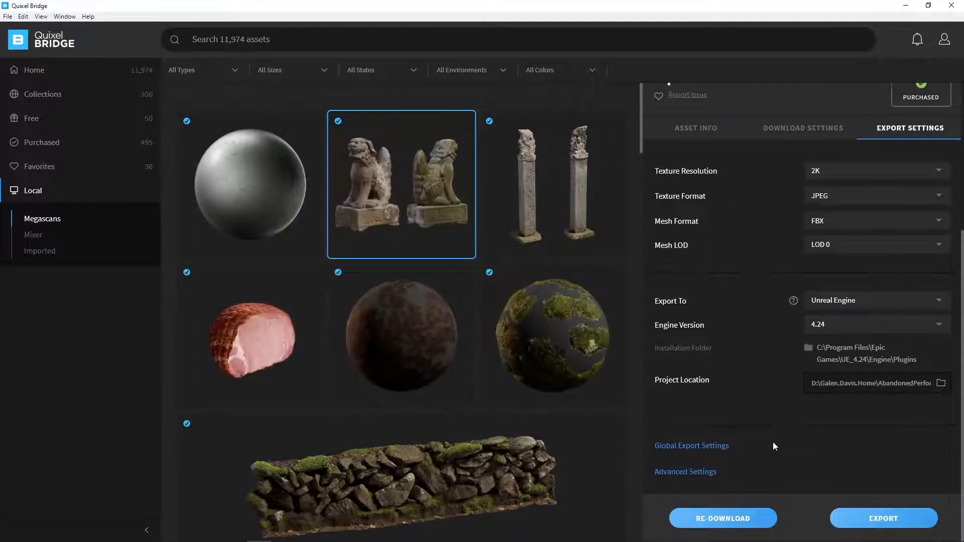
left_click(667, 474)
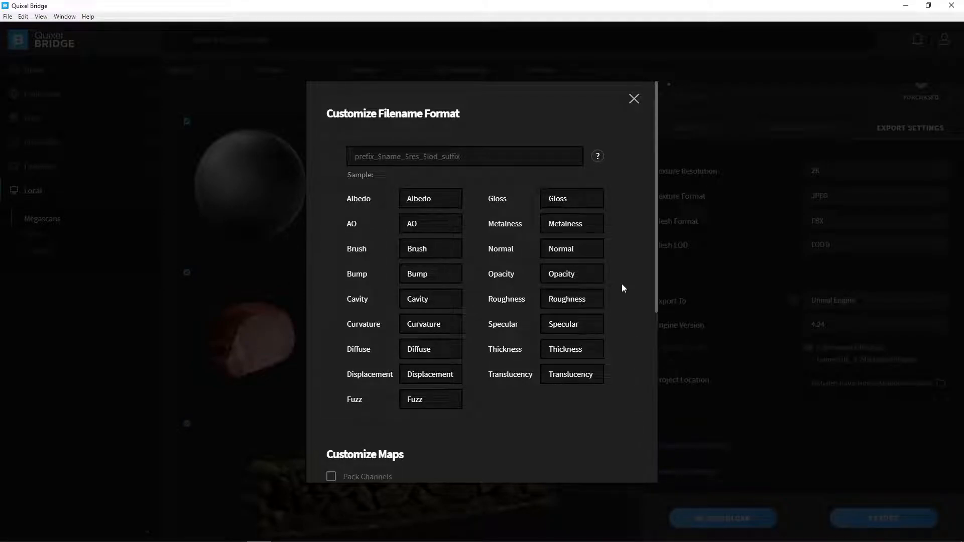
scroll(622, 288, "down", 5)
scroll(619, 293, "down", 1)
left_click(412, 350)
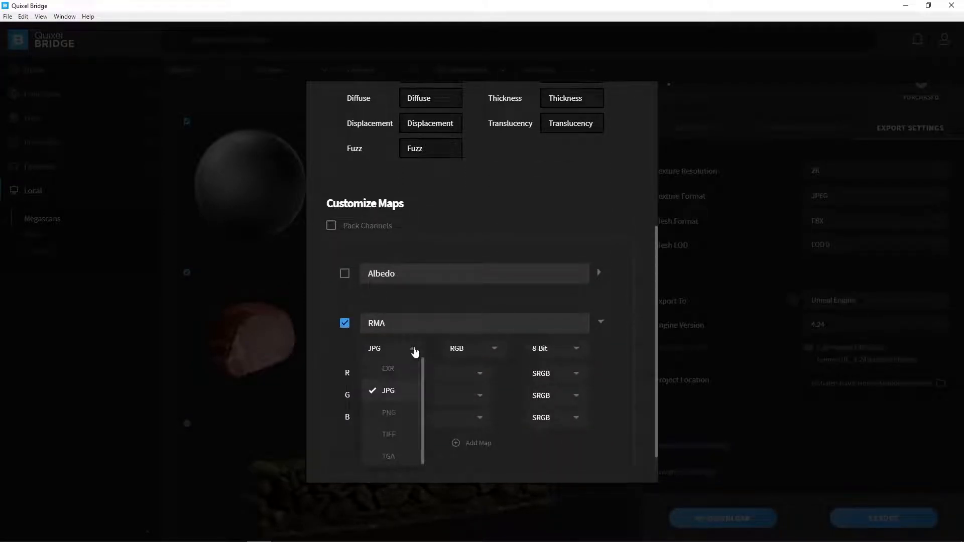
left_click(414, 351)
Inspect the source map options for the RMA map's packed channels and review the customization settings
left_click(481, 375)
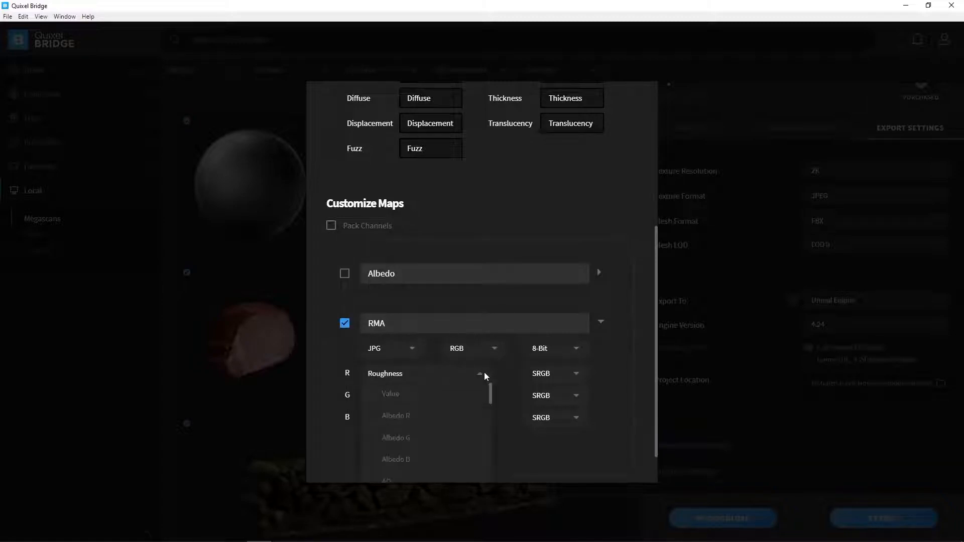
scroll(603, 424, "down", 1)
scroll(443, 396, "up", 1)
left_click(340, 376)
left_click(405, 351)
left_click(400, 374)
left_click(400, 374)
scroll(396, 403, "down", 1)
left_click(611, 417)
scroll(607, 280, "up", 2)
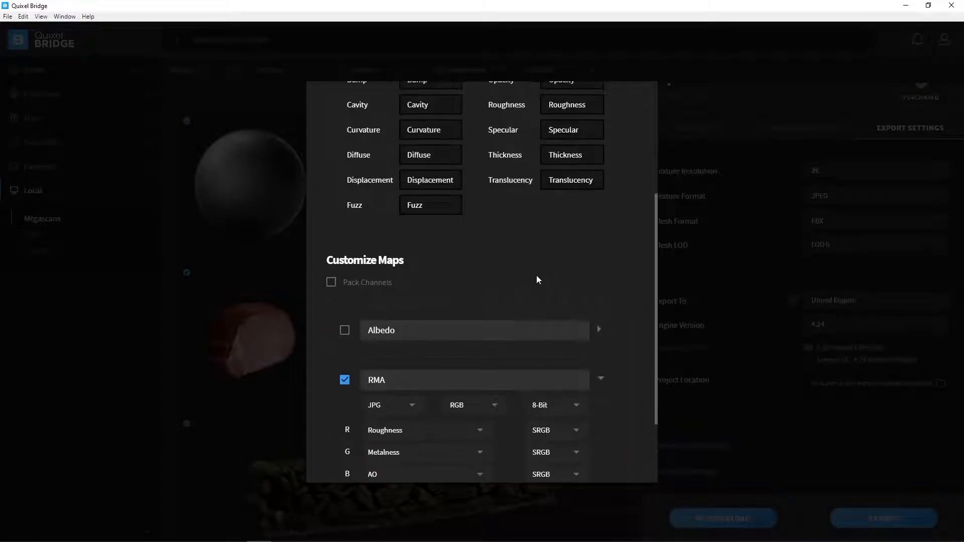
scroll(477, 316, "up", 5)
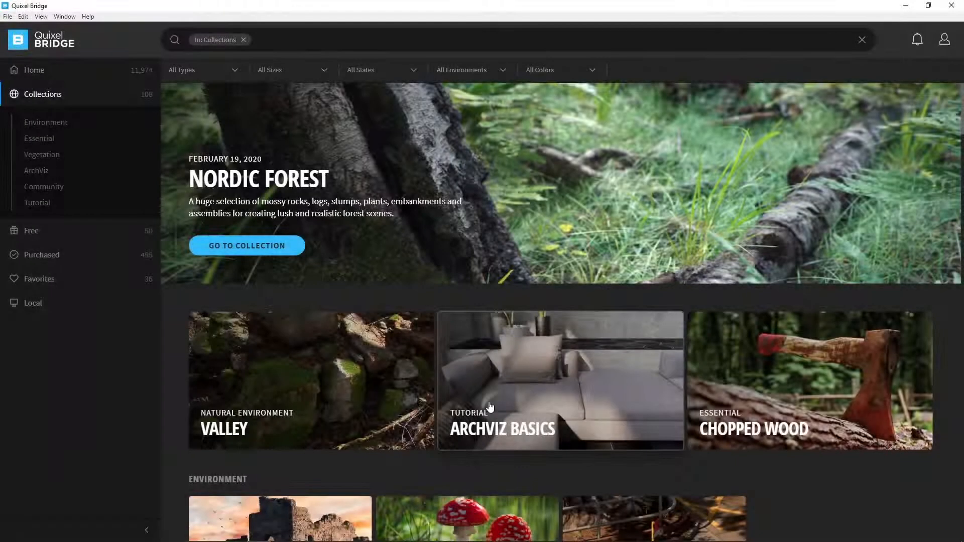
Browse the Collections overview across its environment, essential, archviz, community and tutorial categories
scroll(487, 403, "down", 5)
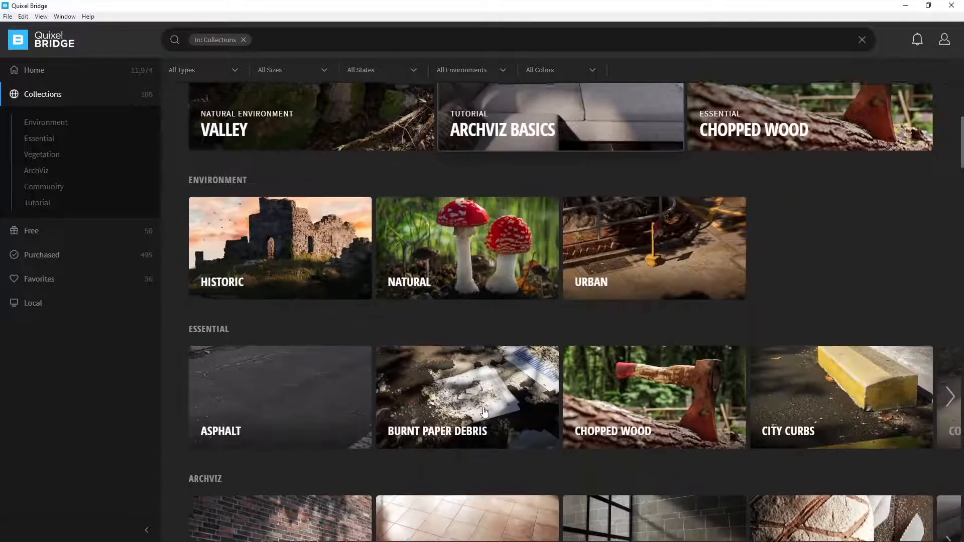
scroll(463, 400, "down", 6)
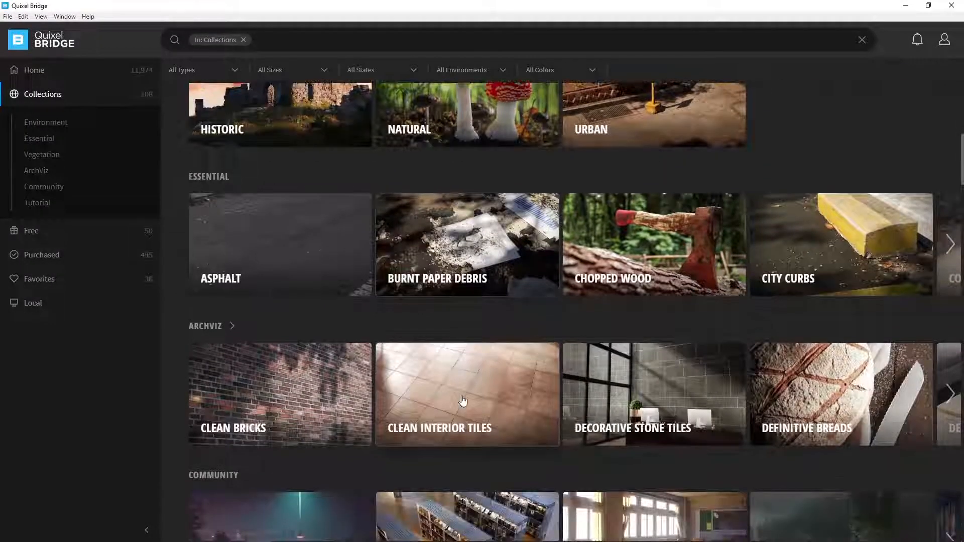
scroll(458, 429, "down", 6)
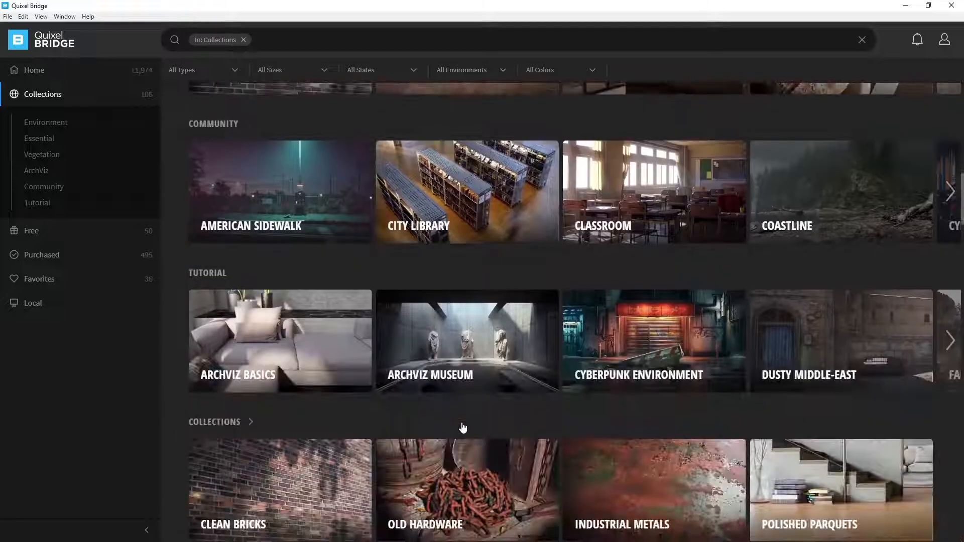
scroll(463, 428, "down", 1)
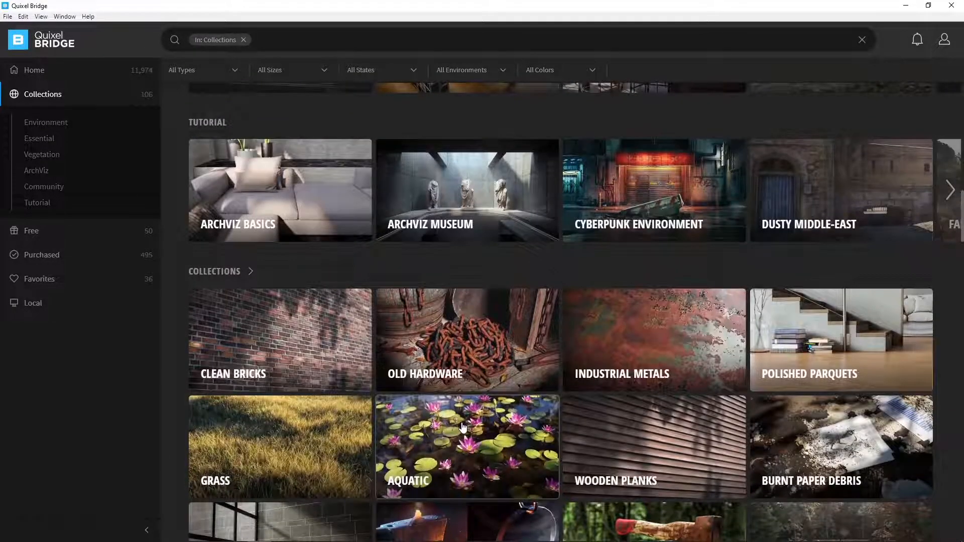
scroll(463, 427, "down", 1)
Open the Old Hardware collection and look through its assets
left_click(432, 302)
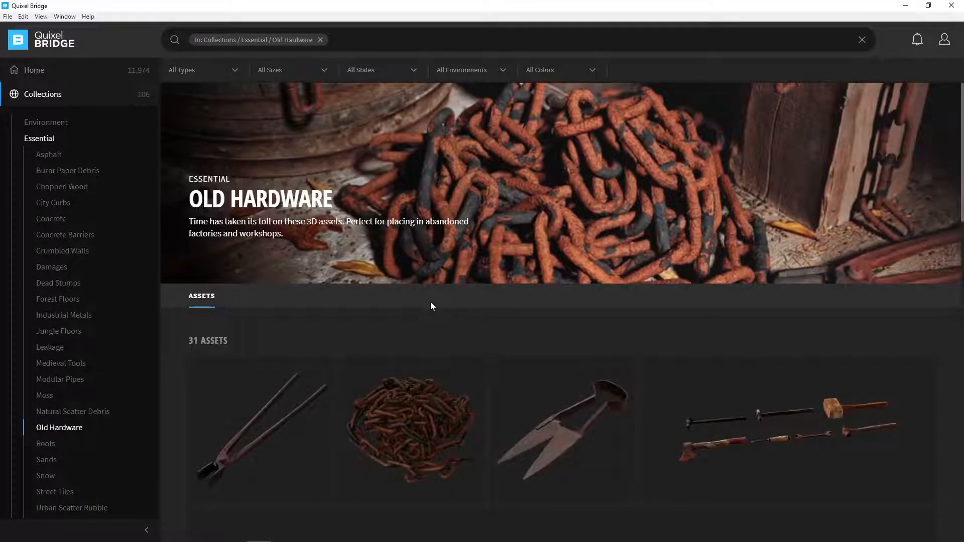
scroll(377, 314, "down", 10)
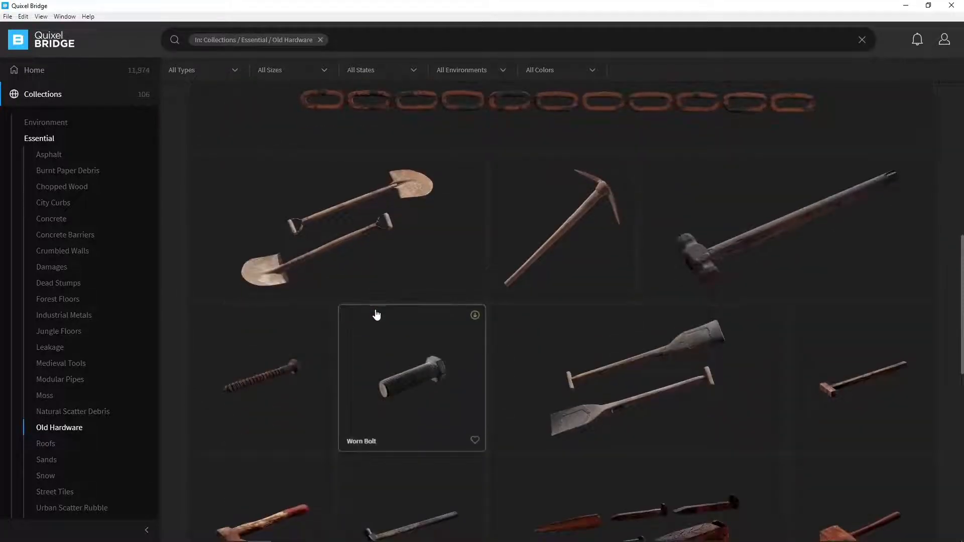
scroll(376, 314, "down", 5)
scroll(377, 317, "down", 3)
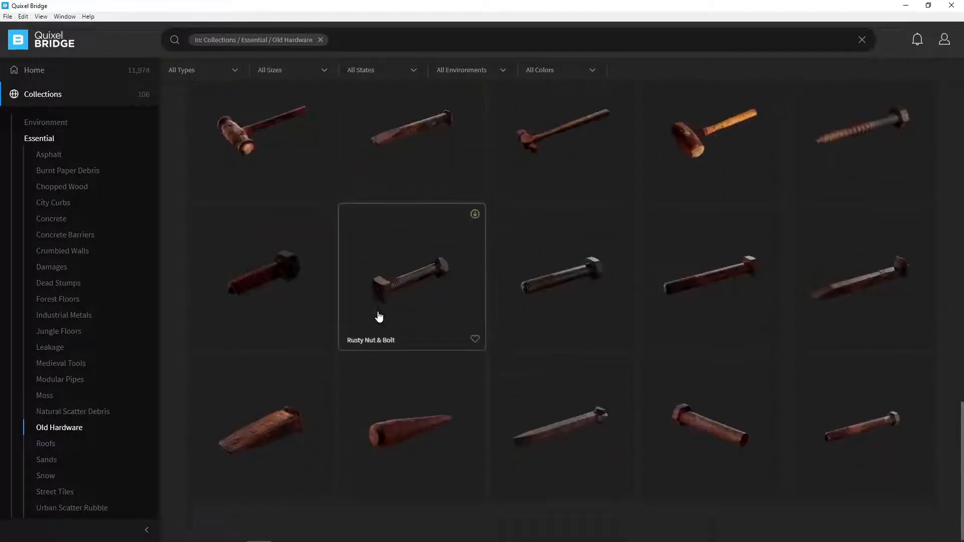
scroll(578, 341, "up", 7)
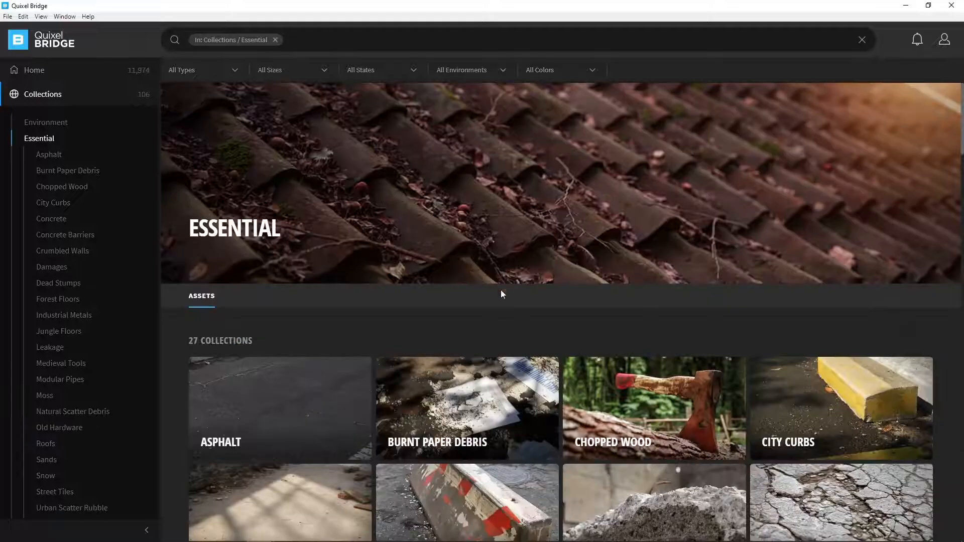
Browse the Essential category's collections and its list of assets
scroll(528, 331, "down", 14)
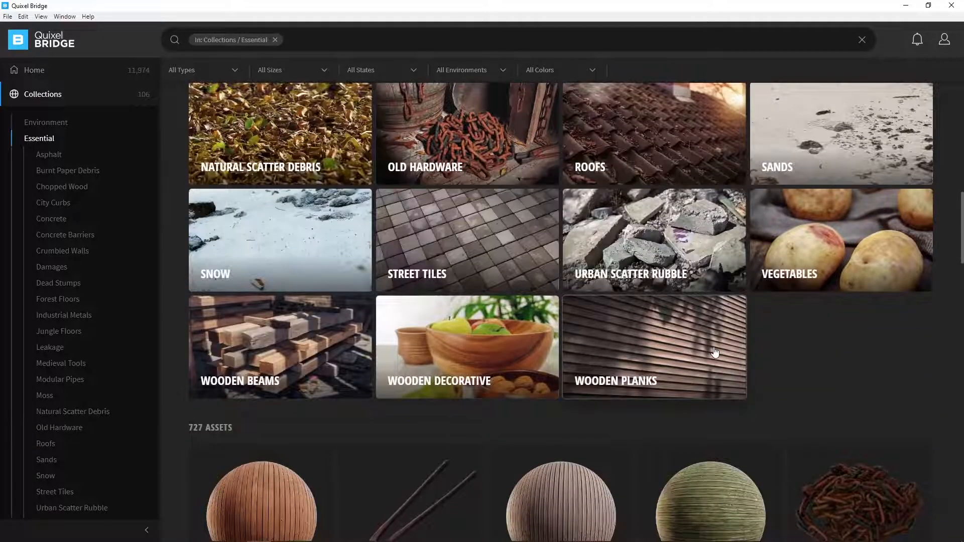
scroll(643, 394, "down", 5)
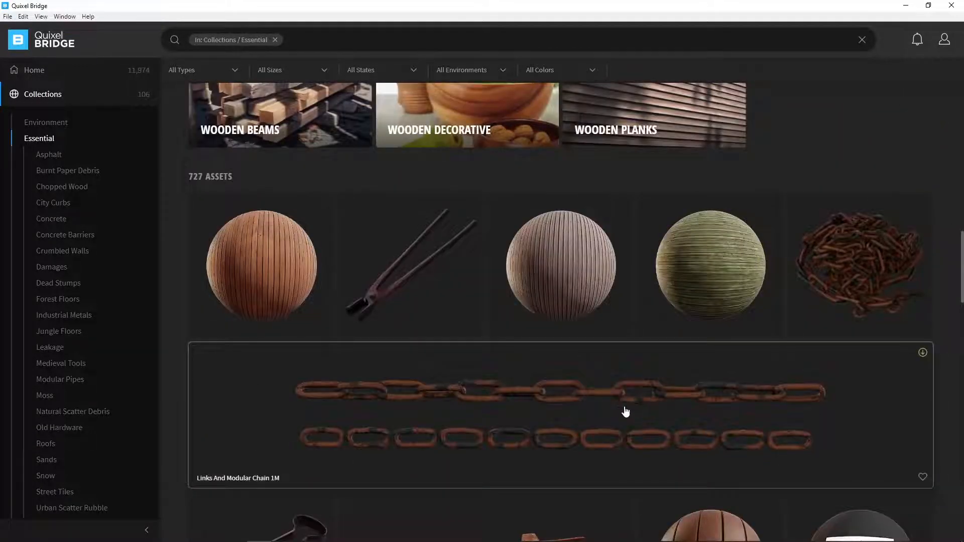
scroll(678, 351, "down", 16)
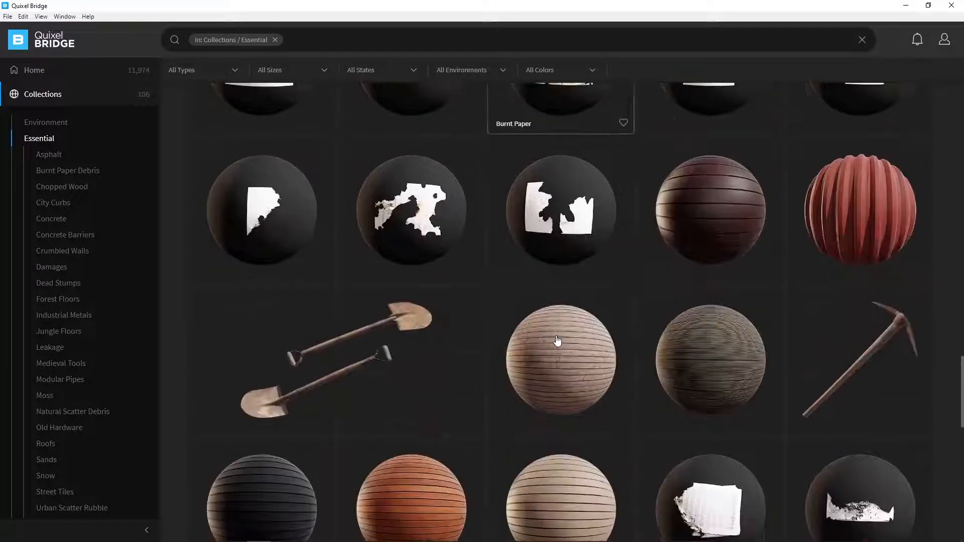
scroll(537, 331, "down", 10)
scroll(684, 381, "down", 9)
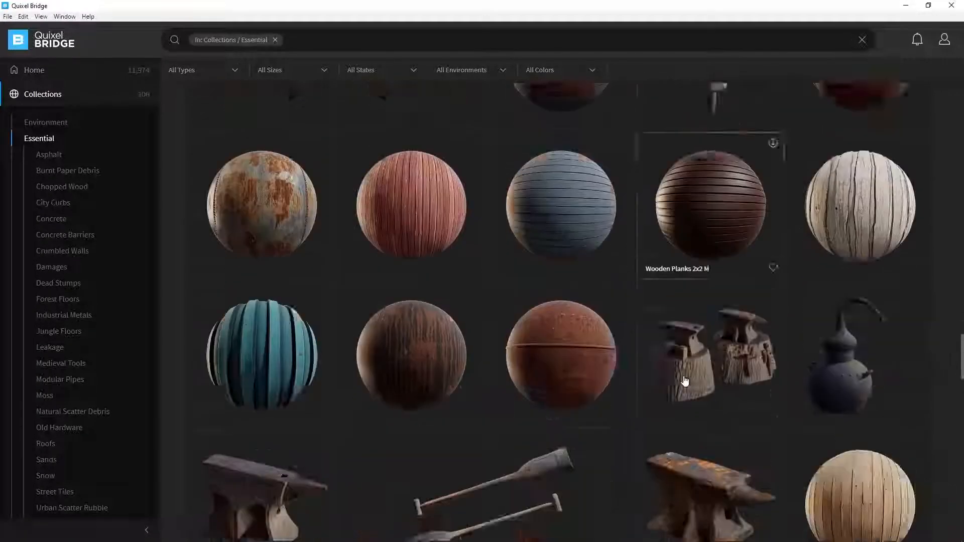
scroll(719, 281, "down", 8)
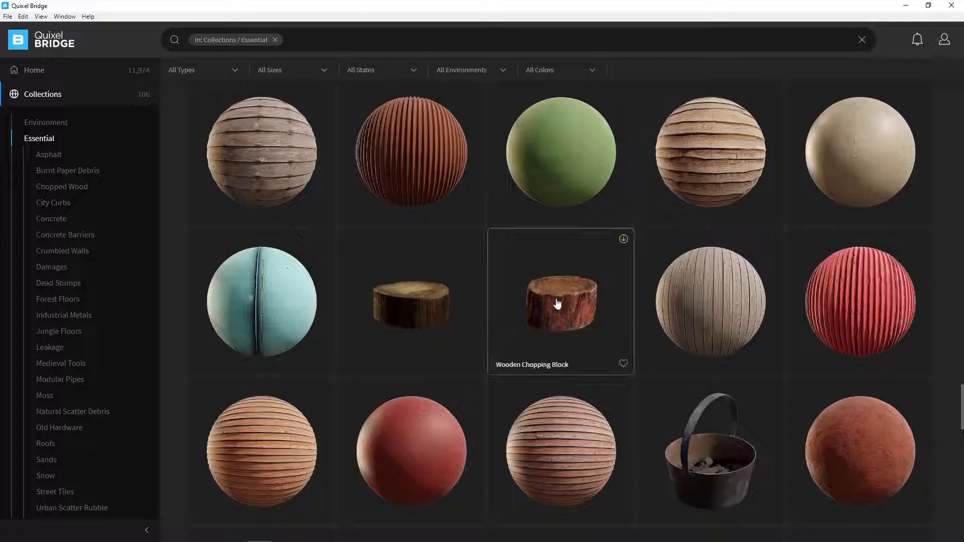
scroll(555, 311, "down", 5)
scroll(689, 220, "down", 2)
scroll(699, 213, "up", 4)
Open the Old Metal Pot asset and review its download settings for resolution, LODs and texture maps
left_click(680, 290)
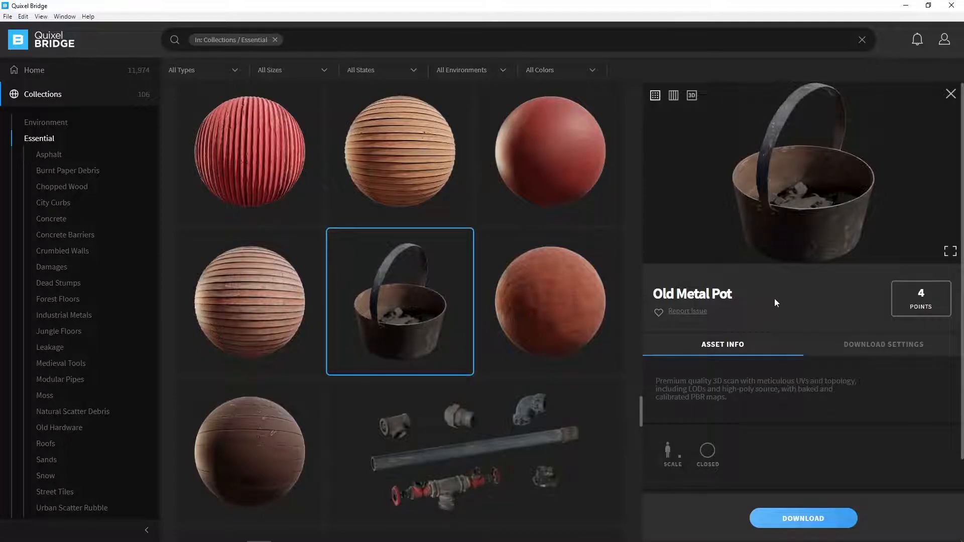
left_click(854, 343)
scroll(765, 358, "down", 3)
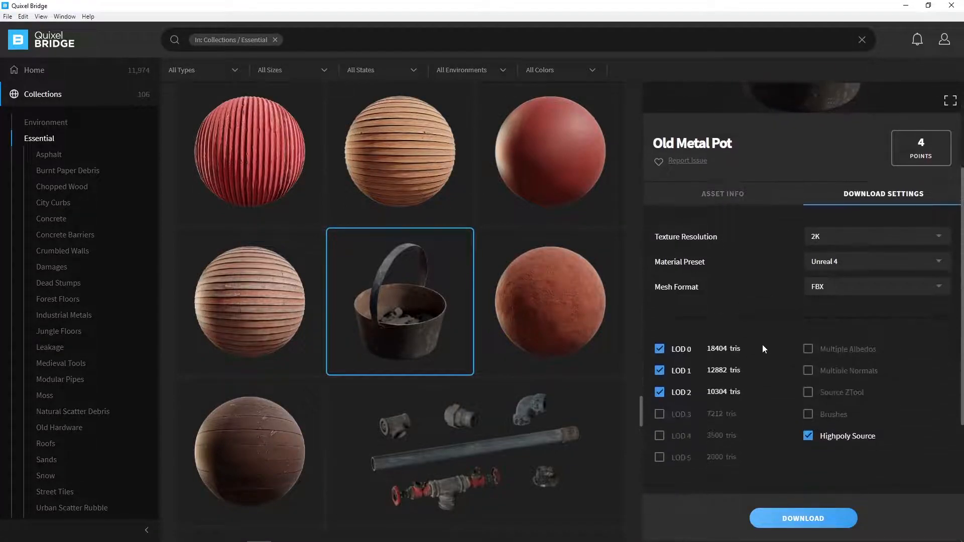
scroll(755, 445, "down", 3)
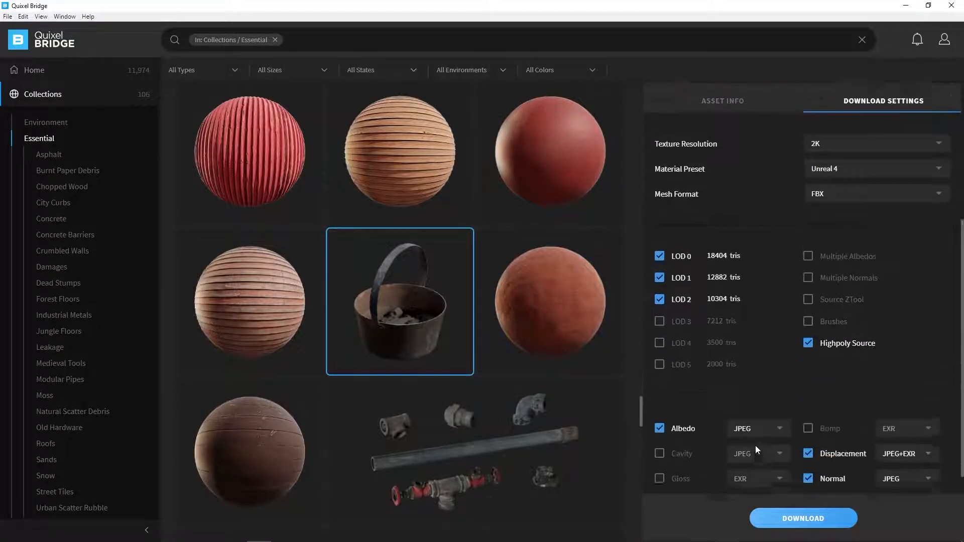
scroll(765, 405, "up", 1)
scroll(779, 389, "down", 3)
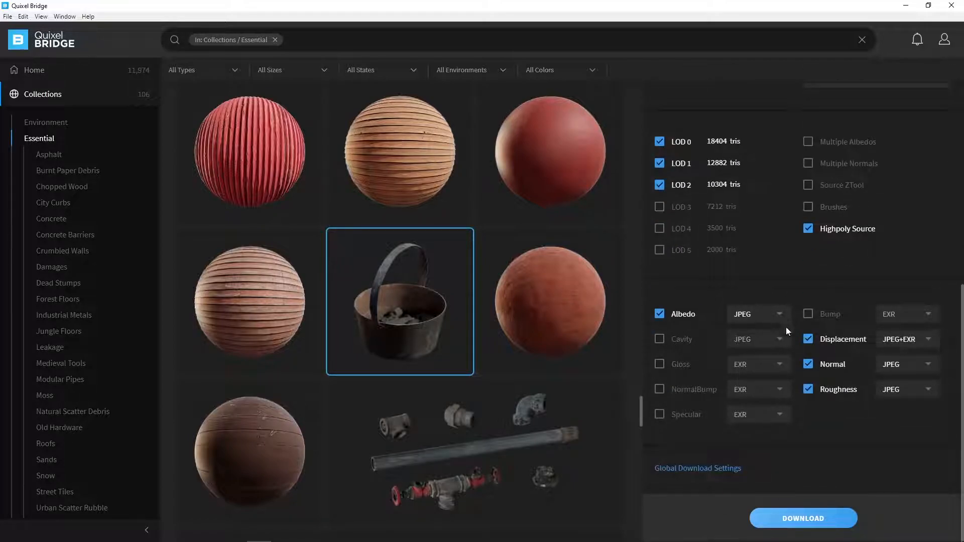
scroll(786, 431, "up", 8)
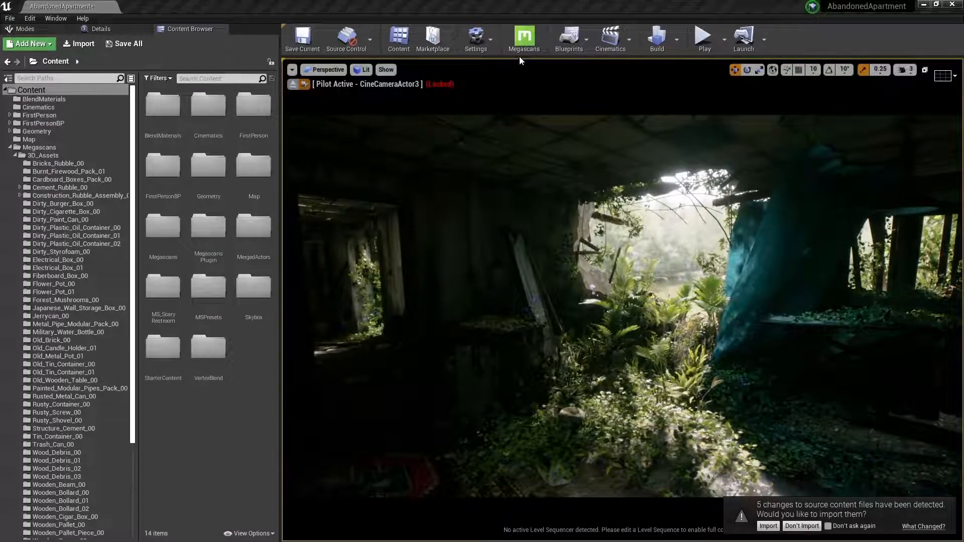
Switch to Unreal Engine, open the Megascans plugin settings and reposition their window over the viewport
left_click(522, 42)
left_click_drag(481, 119, 442, 104)
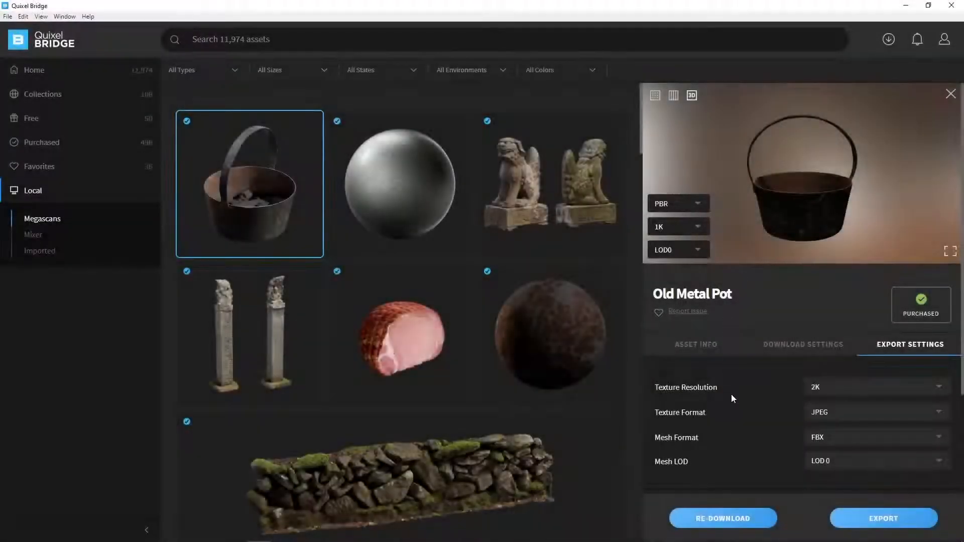
Export the Old Metal Pot from Quixel Bridge to the Unreal Engine project and pick its imported mesh in Old_Metal_Pot_00
scroll(732, 398, "down", 4)
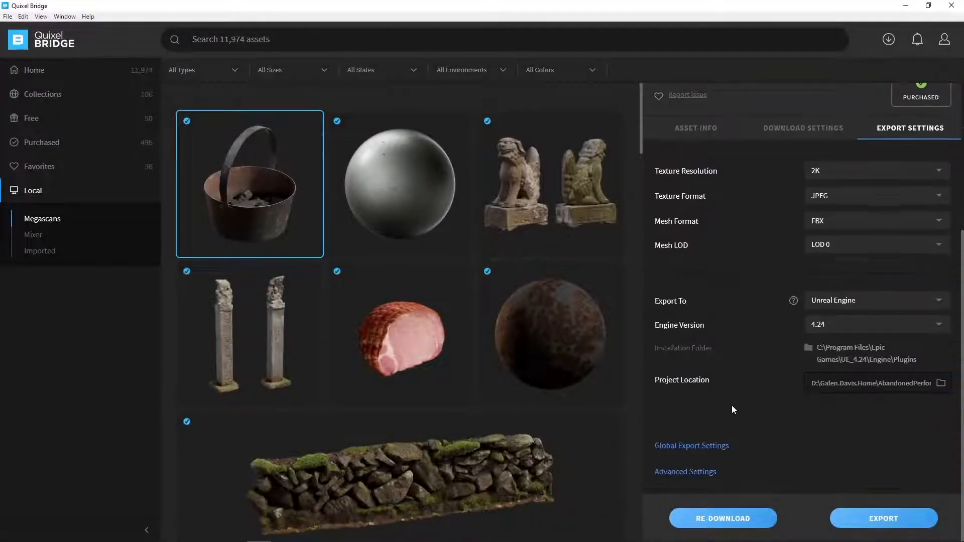
left_click(871, 518)
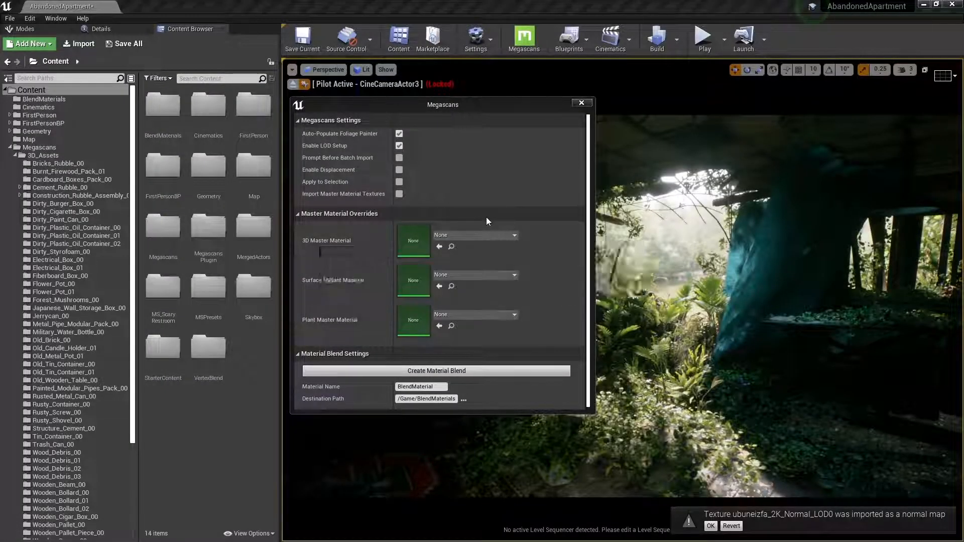
double_click(245, 180)
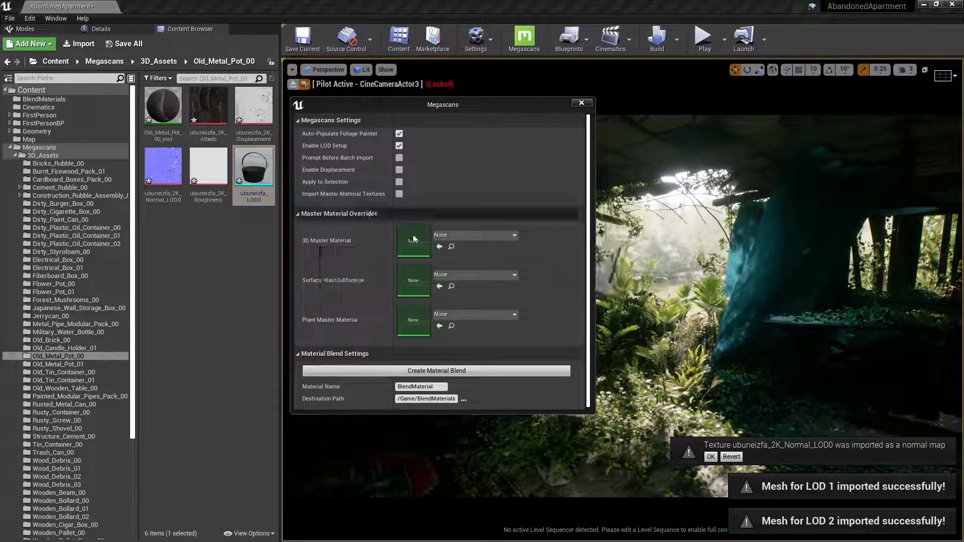
Close the mesh preview and the Megascans settings, and place the Old Metal Pot mesh on the apartment floor
scroll(403, 372, "up", 10)
left_click_drag(403, 372, 430, 334)
left_click(605, 92)
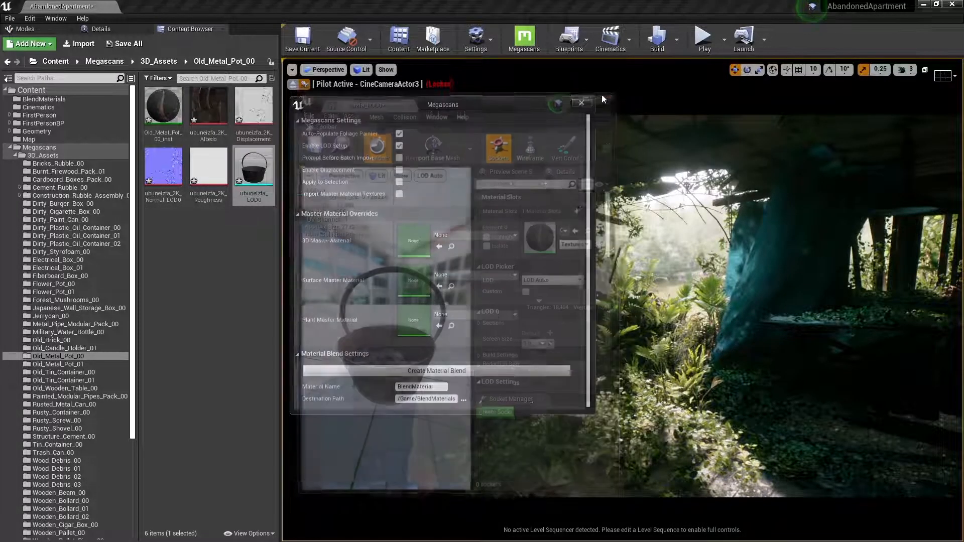
left_click(580, 101)
left_click_drag(254, 168, 905, 493)
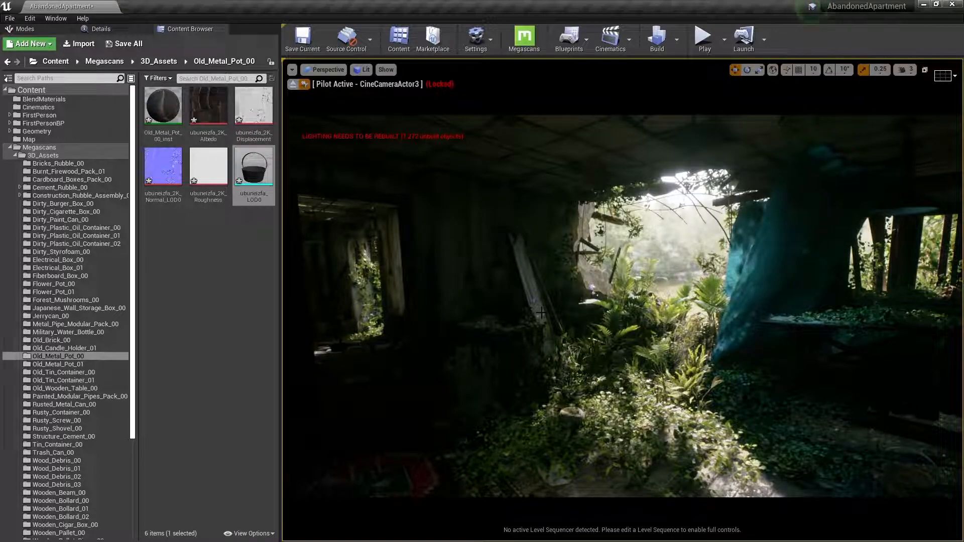
Open the pot's static mesh, preview it at LOD 0, LOD 1 and LOD 2, and close its editor
double_click(254, 168)
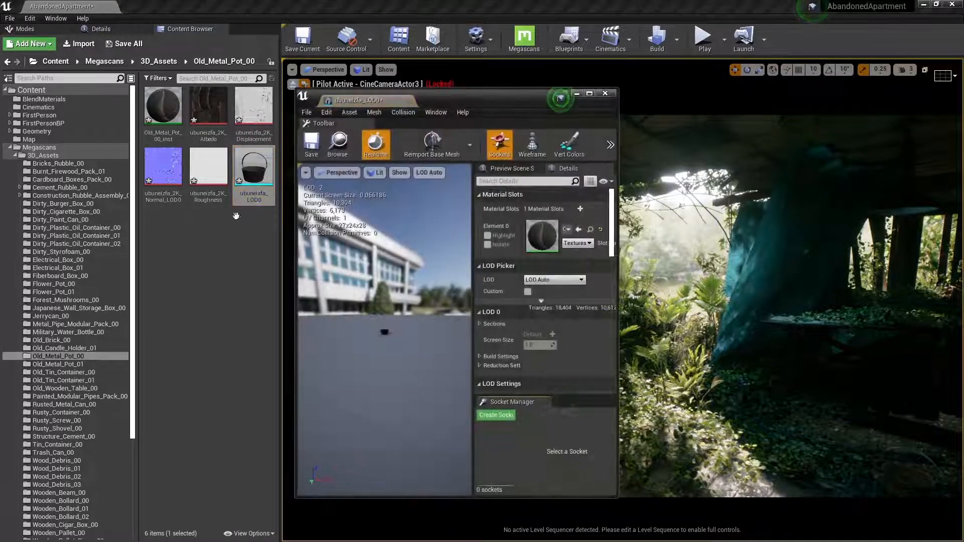
right_click_drag(405, 373, 399, 368)
key("w")
mouse_move(398, 368)
left_mouse_down()
mouse_move(417, 374)
mouse_move(402, 371)
left_mouse_up()
left_click(428, 173)
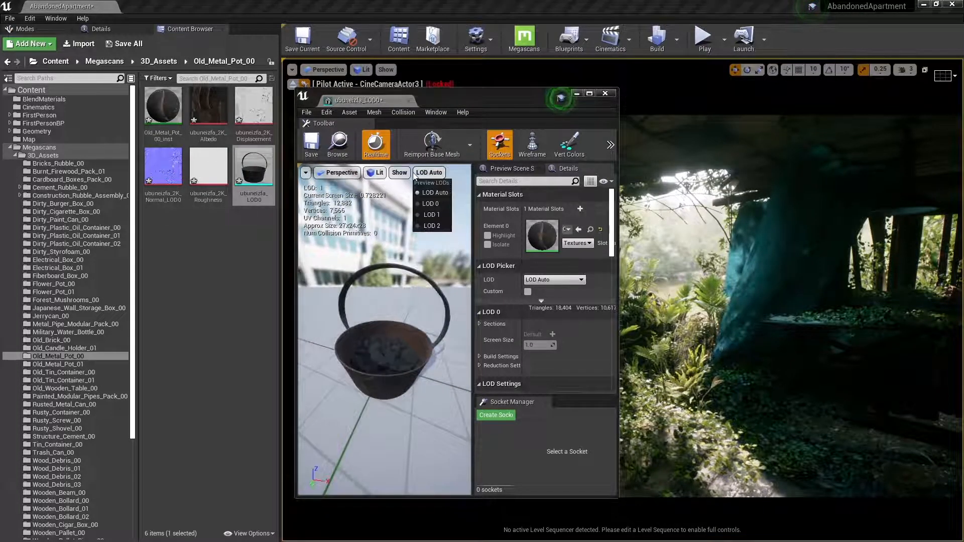
left_click(431, 203)
left_click(424, 172)
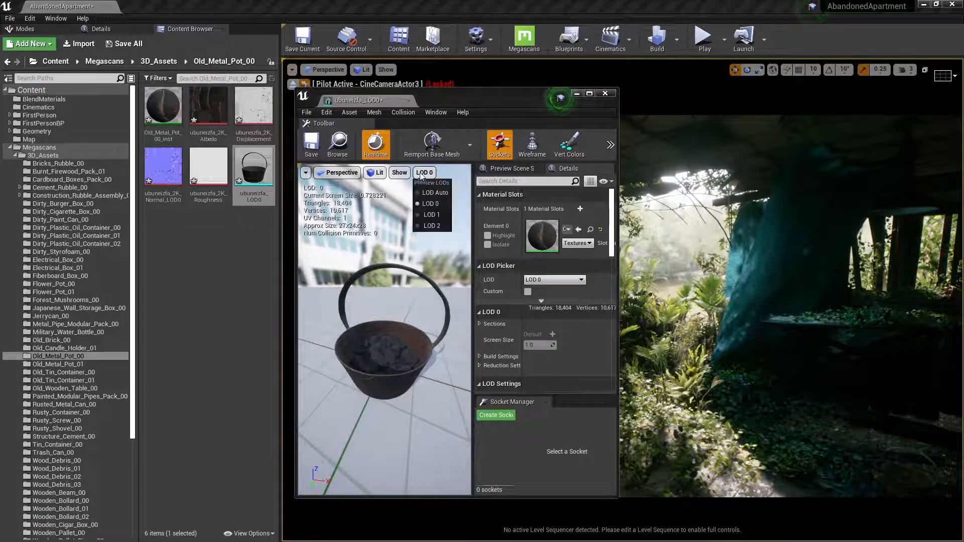
left_click(429, 214)
left_click(425, 172)
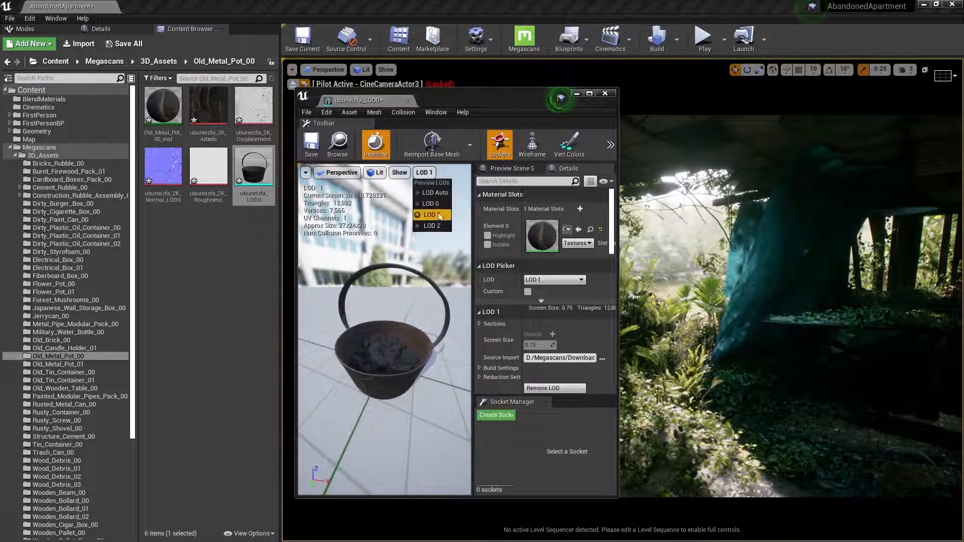
left_click(439, 225)
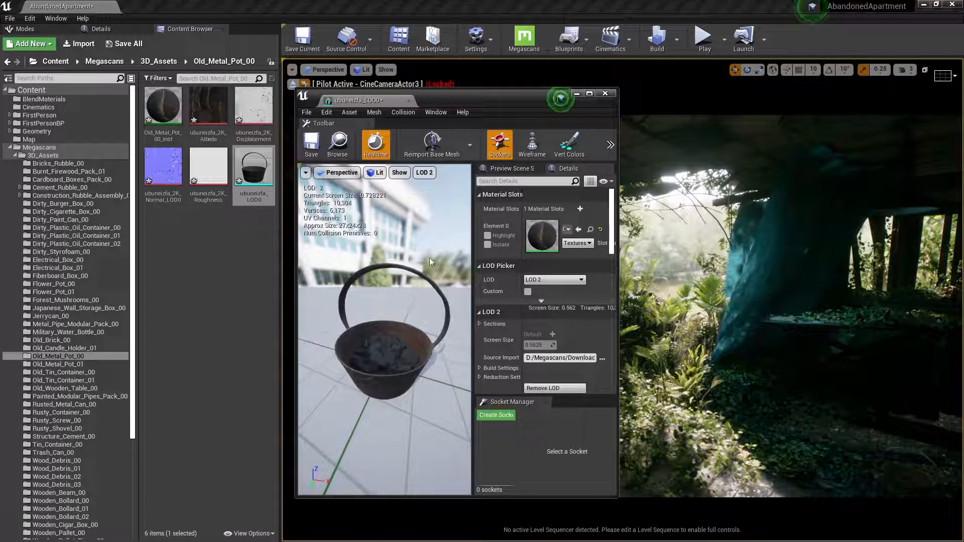
left_click(605, 95)
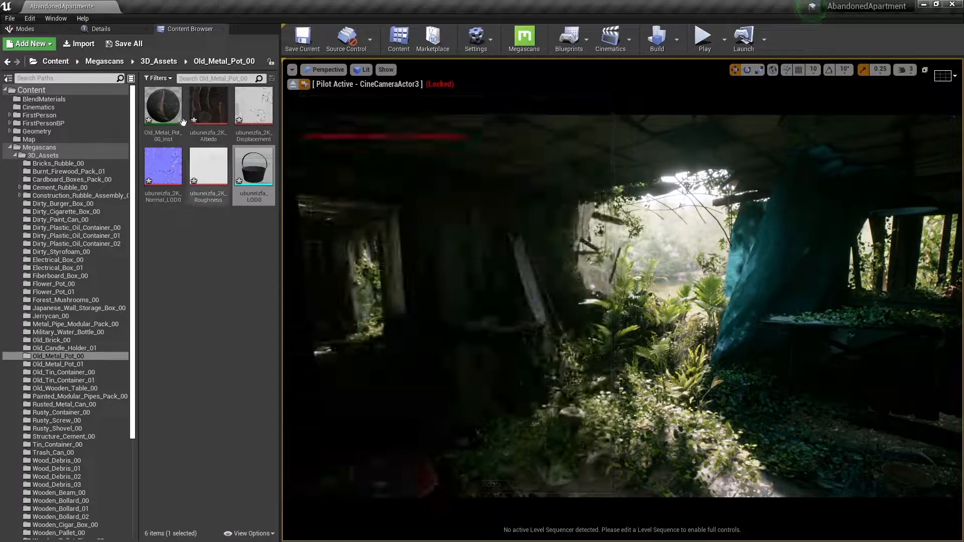
Open the Old_Metal_Pot_00_inst material instance, enable Roughness Intensity and set it to about 0.37
double_click(167, 109)
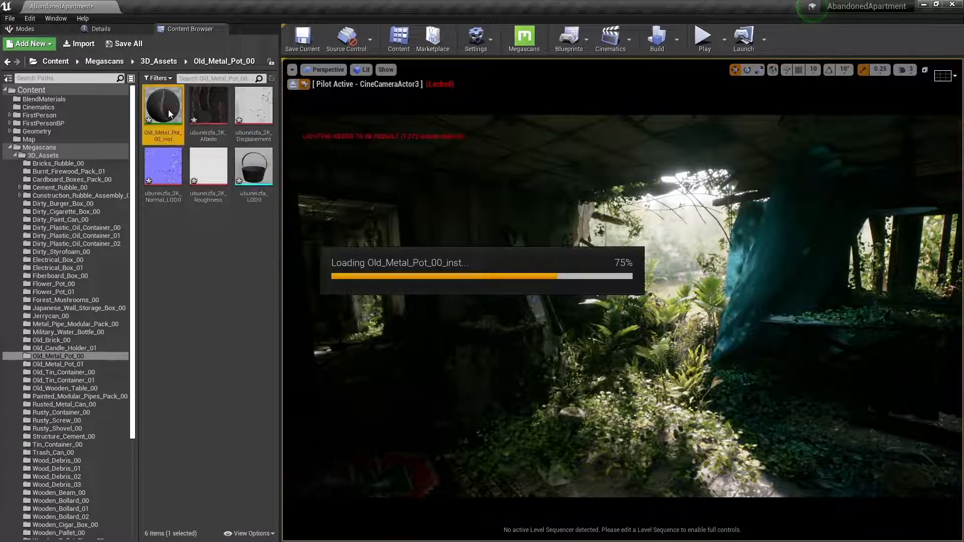
mouse_move(363, 239)
left_mouse_down()
mouse_move(342, 236)
mouse_move(363, 239)
left_mouse_up()
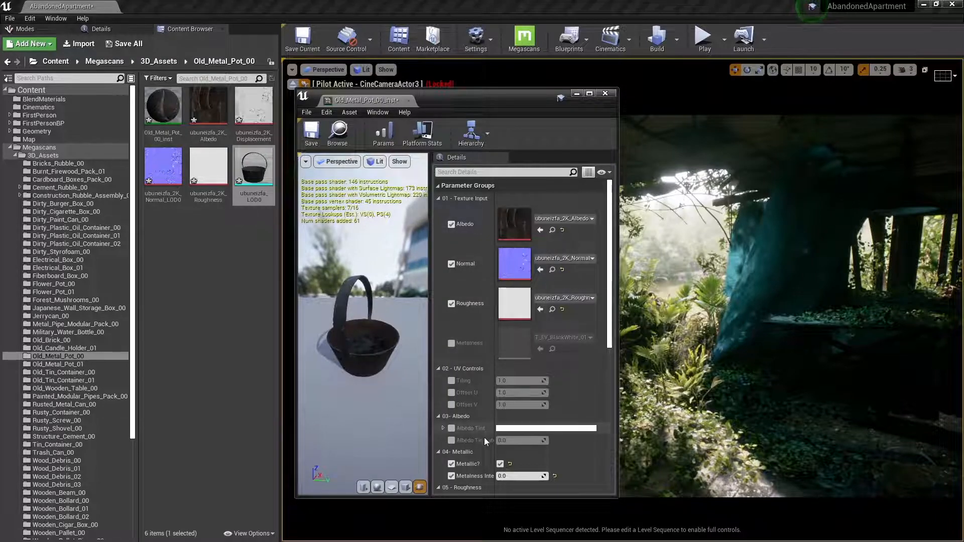
scroll(473, 328, "down", 2)
left_click(451, 467)
mouse_move(513, 468)
left_mouse_down()
mouse_move(485, 468)
mouse_move(502, 468)
left_mouse_up()
Enable the Albedo Tint and Albedo Tint Intensity parameters, and set the tint intensity to 1.0
left_click(451, 396)
left_click(451, 408)
left_click(508, 408)
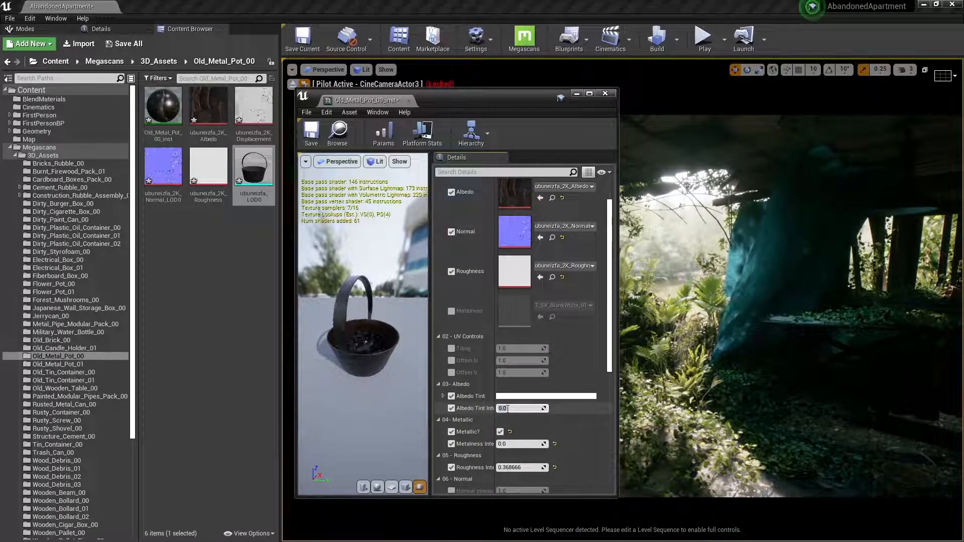
type("1")
key("Return")
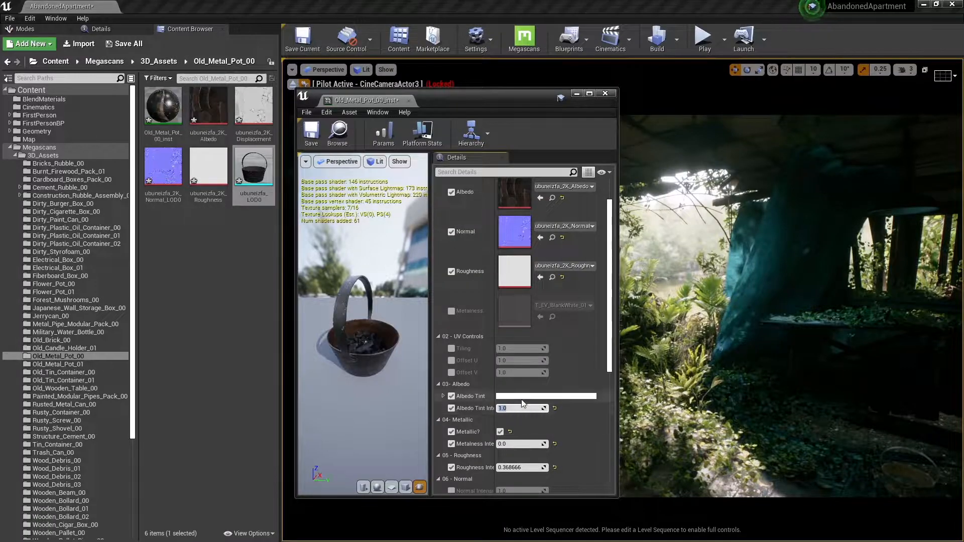
Try out a different Albedo Tint colour on the pot's material instance
left_click(522, 397)
left_click(622, 357)
left_click_drag(628, 348, 603, 386)
left_click(717, 516)
left_click_drag(362, 351, 365, 308)
Enable the Normal Intensity parameter of the pot's material instance
scroll(480, 473, "down", 2)
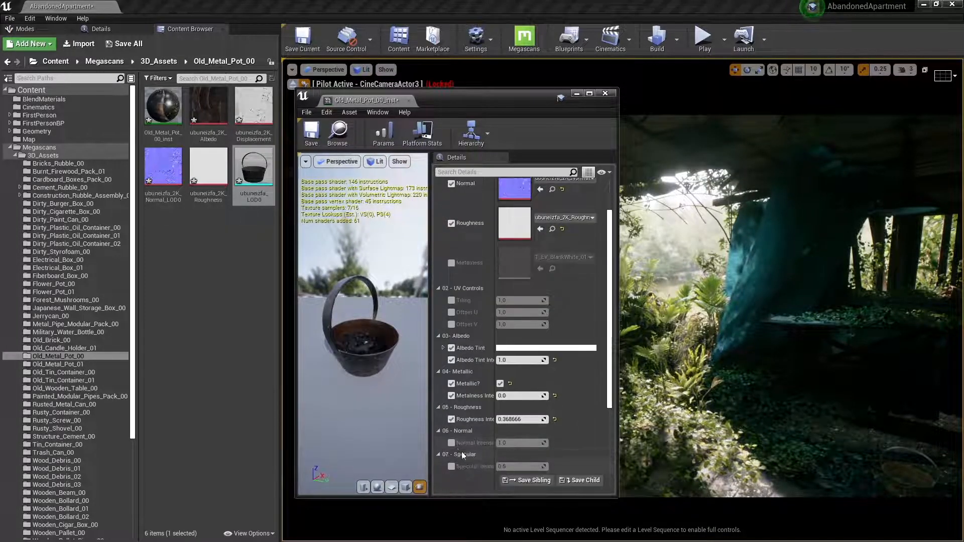
left_click(503, 442)
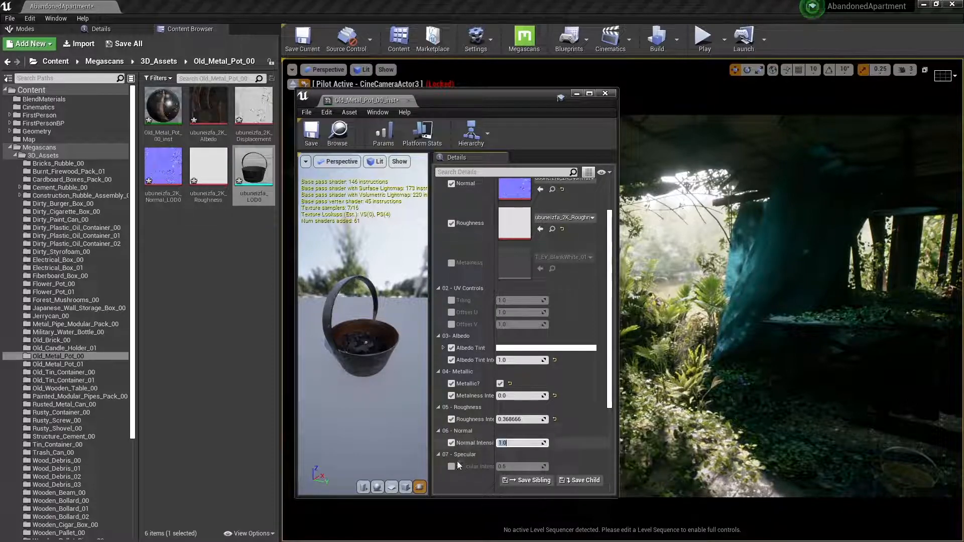
scroll(458, 362, "up", 3)
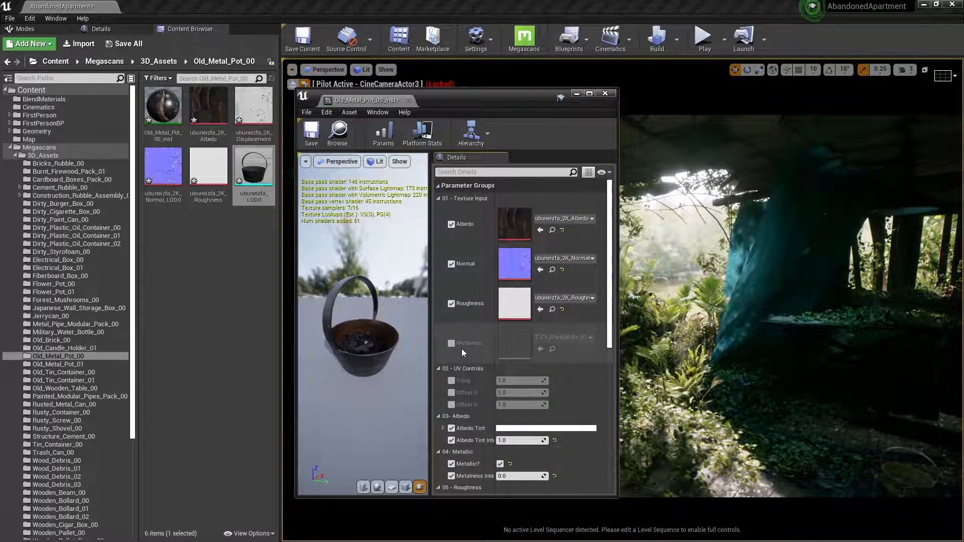
Open the parent material MS_DefaultMaterial in a maximized editor and review its complete node graph
scroll(482, 382, "down", 10)
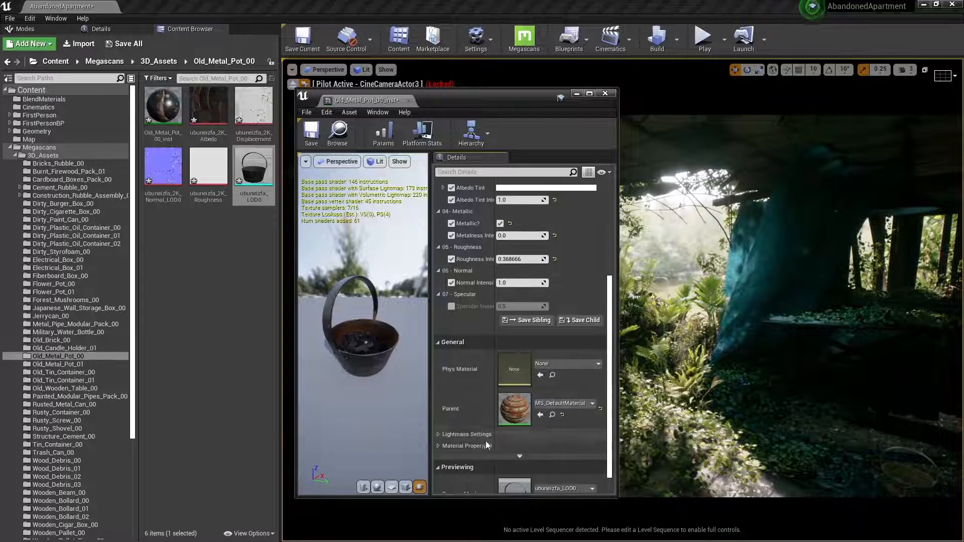
double_click(515, 407)
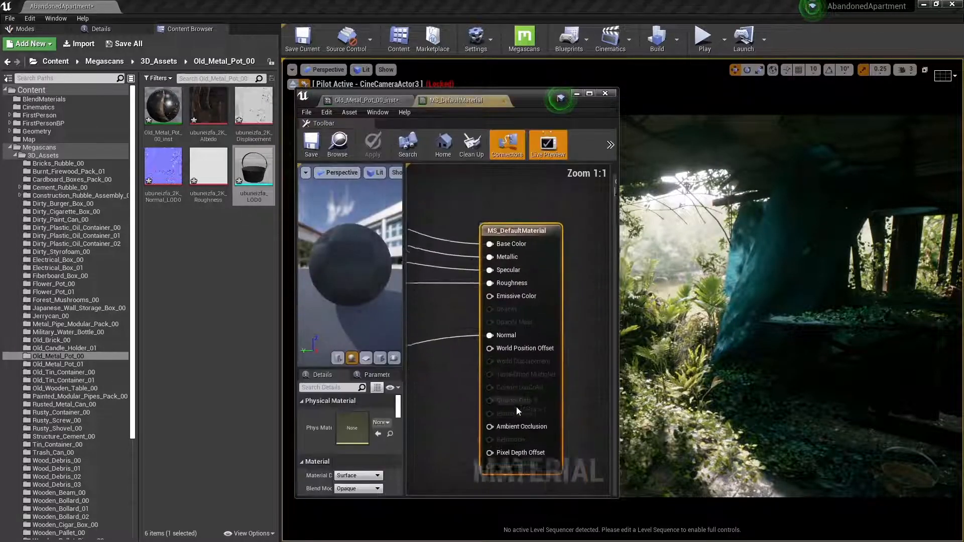
double_click(532, 108)
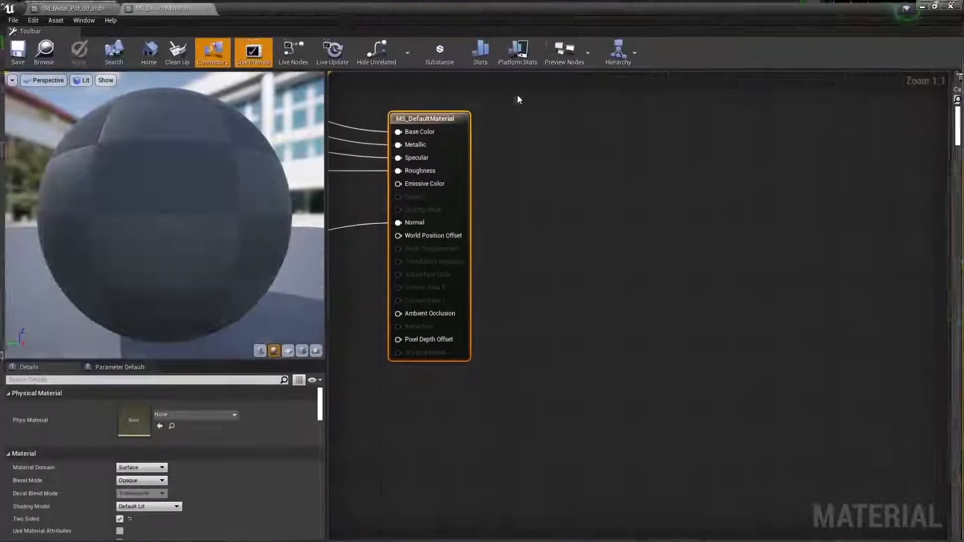
scroll(668, 282, "down", 4)
scroll(668, 282, "down", 1)
right_click_drag(557, 262, 681, 362)
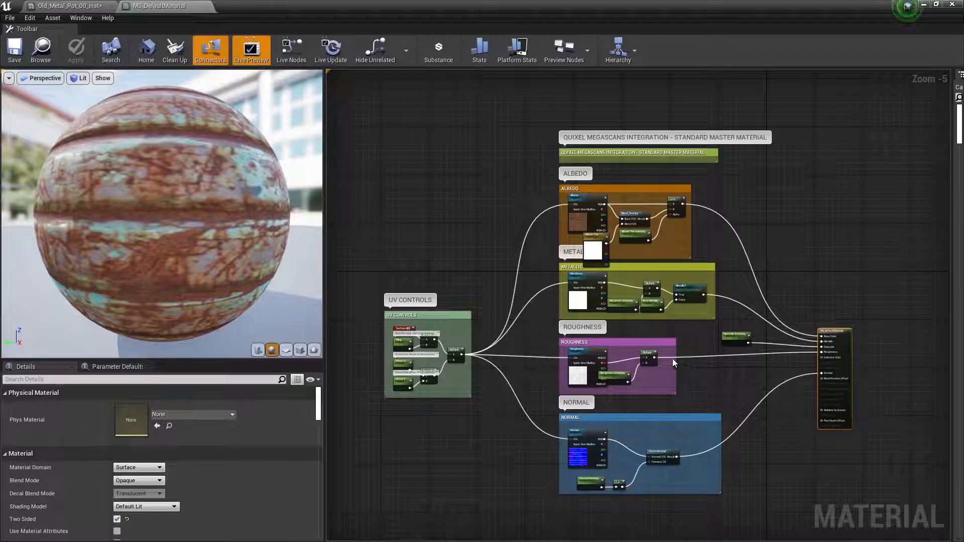
Add a Desaturation node beside the Albedo group and feed the Lerp output into it
right_click_drag(732, 250, 637, 261)
scroll(633, 254, "up", 4)
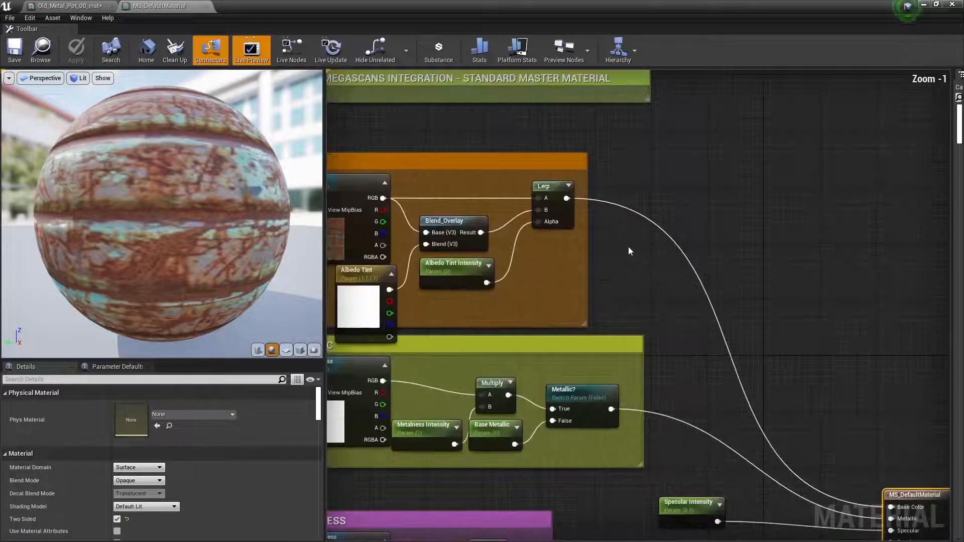
right_click(649, 249)
type("desa")
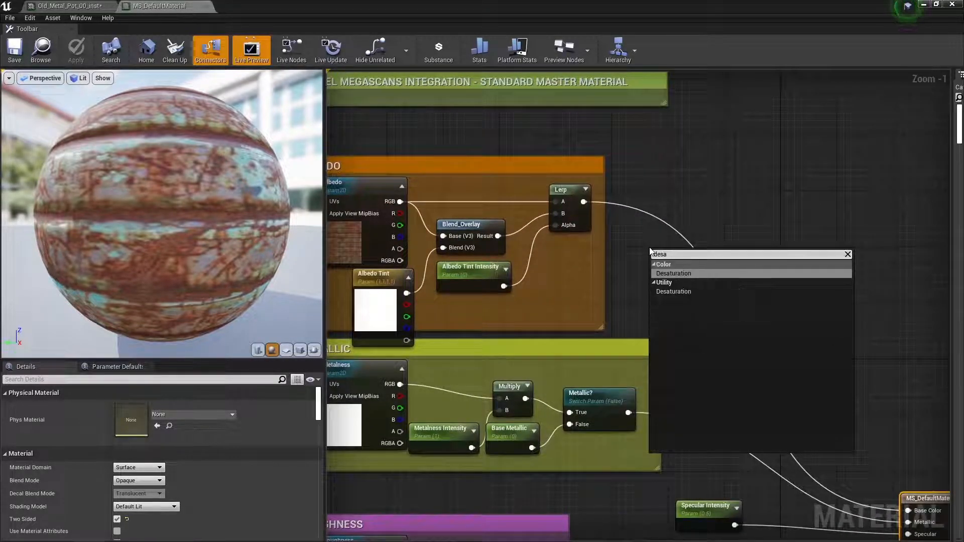
key("Return")
left_click_drag(590, 203, 633, 296)
Add a constant for the Desaturation node's Fraction input and convert it to a parameter named Desaturation
key("1")
left_click(623, 292)
right_click(625, 296)
left_click(640, 301)
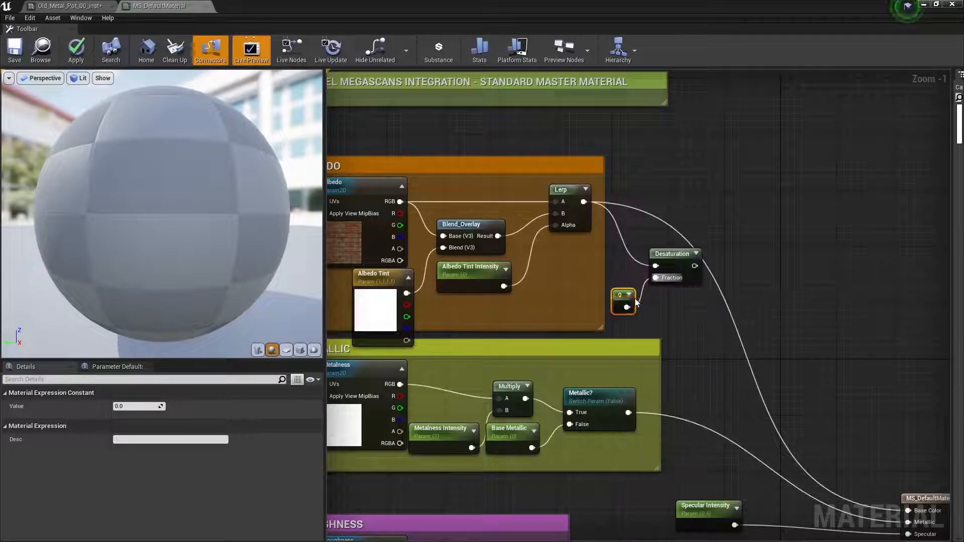
type("Desaturation")
key("Return")
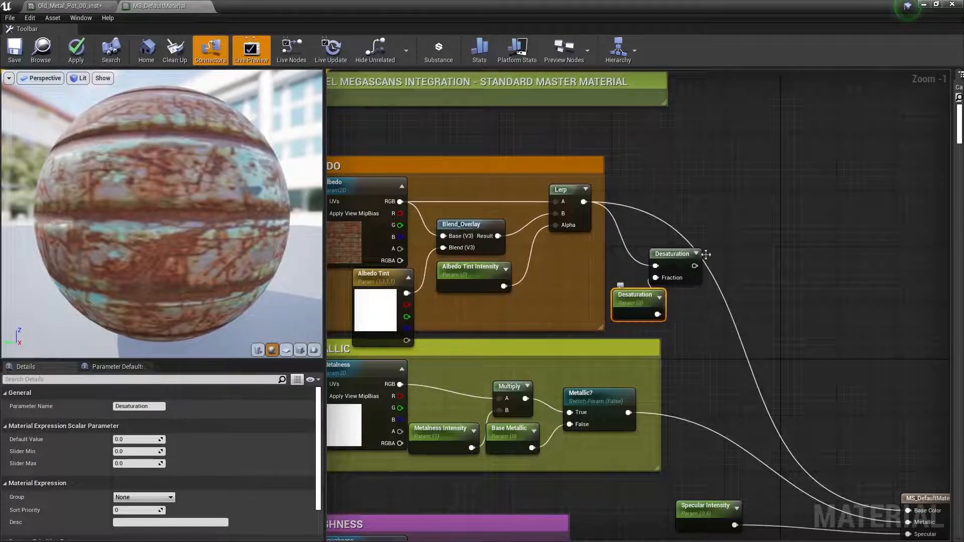
Shift the Desaturation node away from its parameter and connect its output to the material's Base Color
left_click_drag(677, 257, 710, 257)
right_click_drag(791, 310, 631, 199)
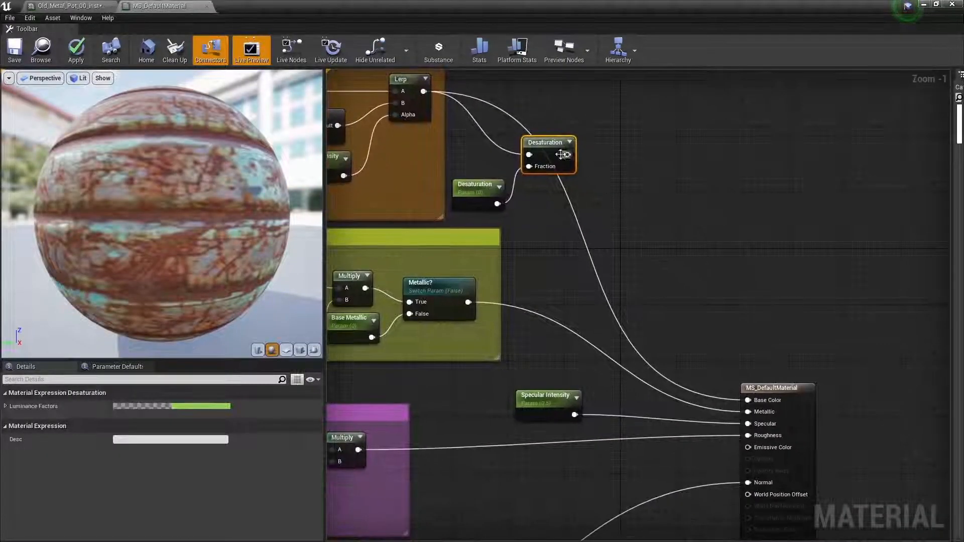
left_click_drag(567, 155, 748, 400)
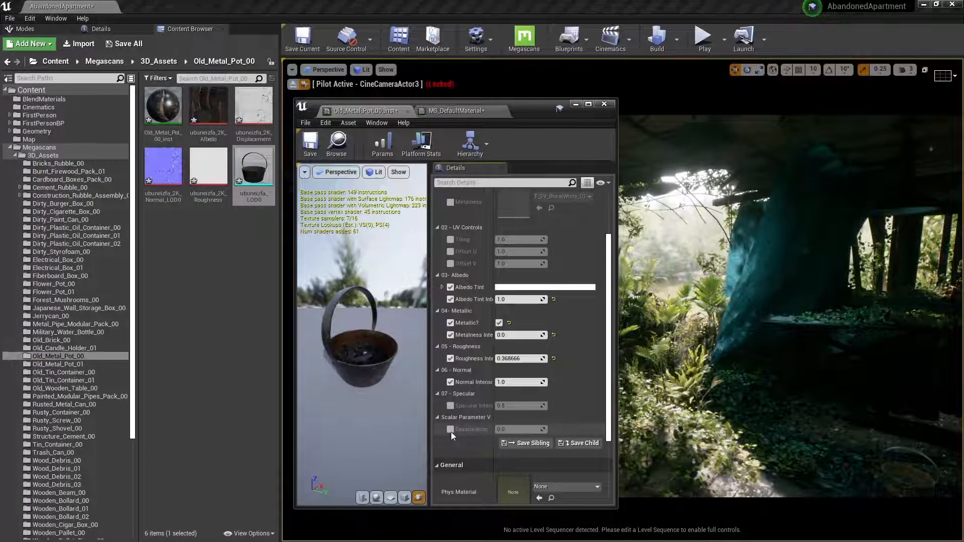
Enable the Desaturation parameter in Old_Metal_Pot_00_inst and enter a value for it
left_click(451, 430)
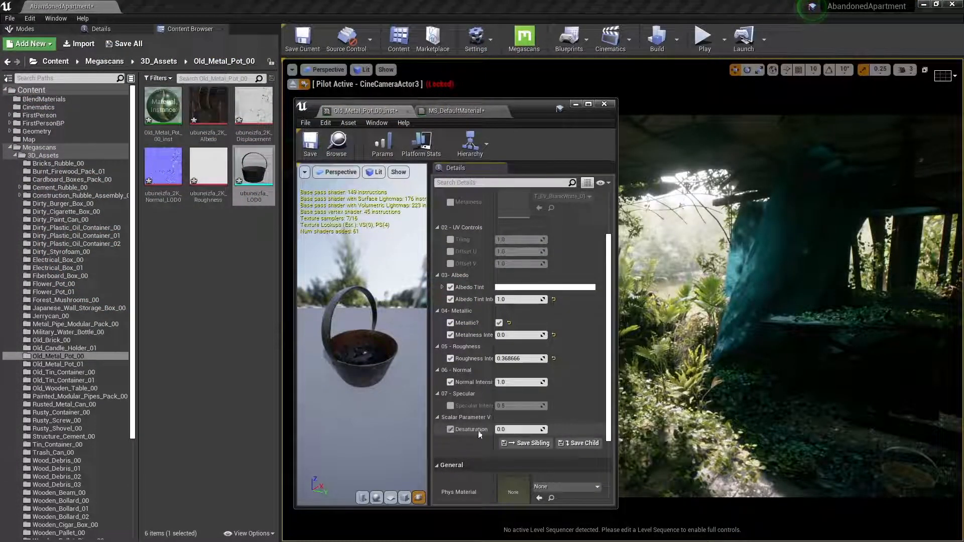
left_click(503, 429)
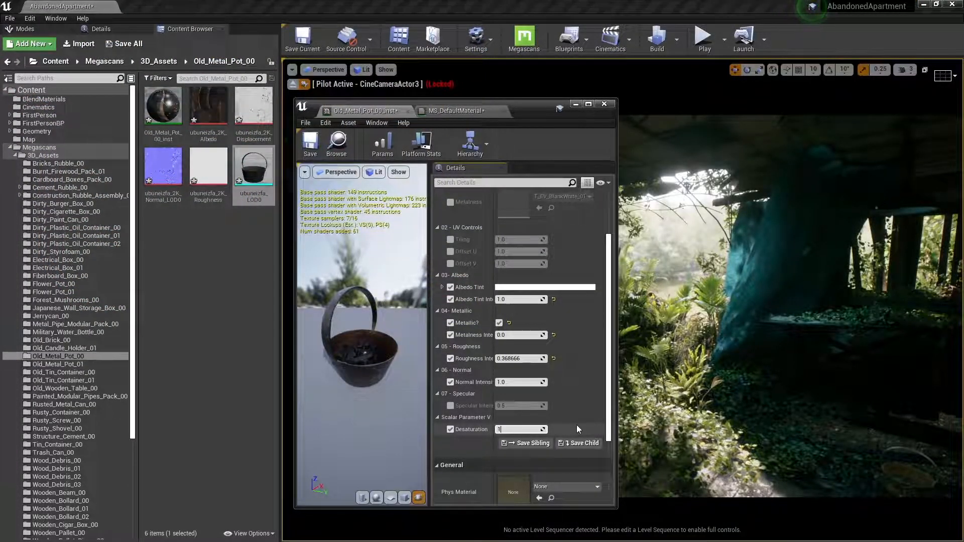
type("0.0")
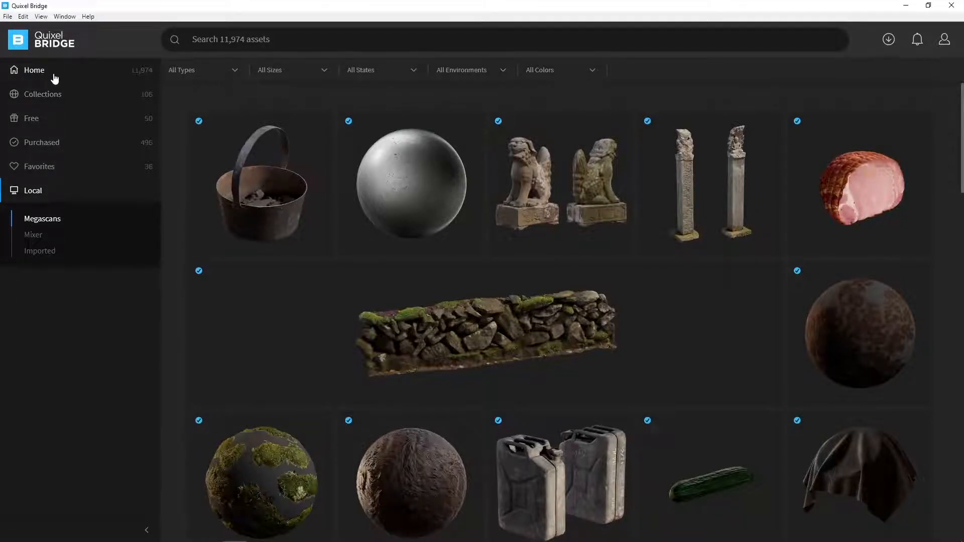
Switch to Quixel Bridge and search the full asset library for leak and decal
left_click(54, 78)
left_click(267, 38)
type("leak")
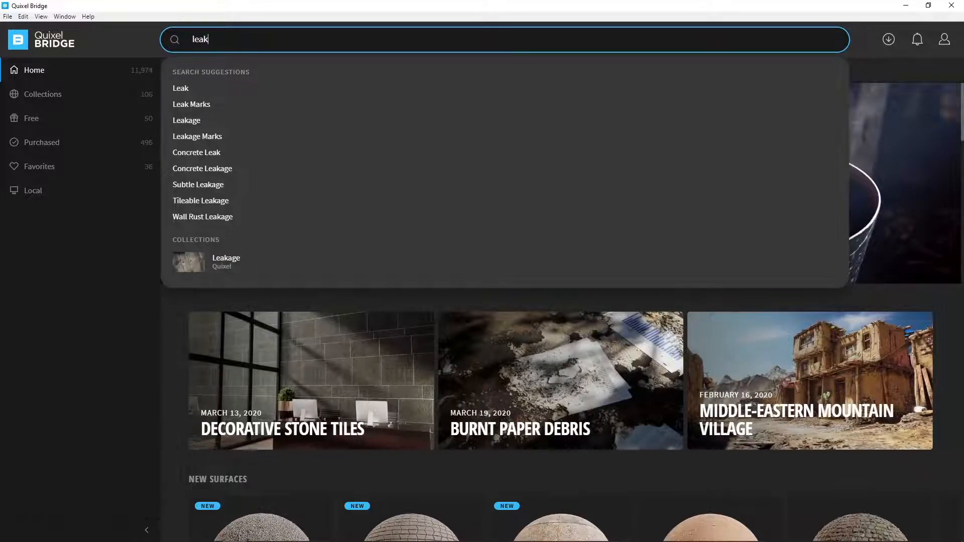
key("Return")
type("decal")
key("Return")
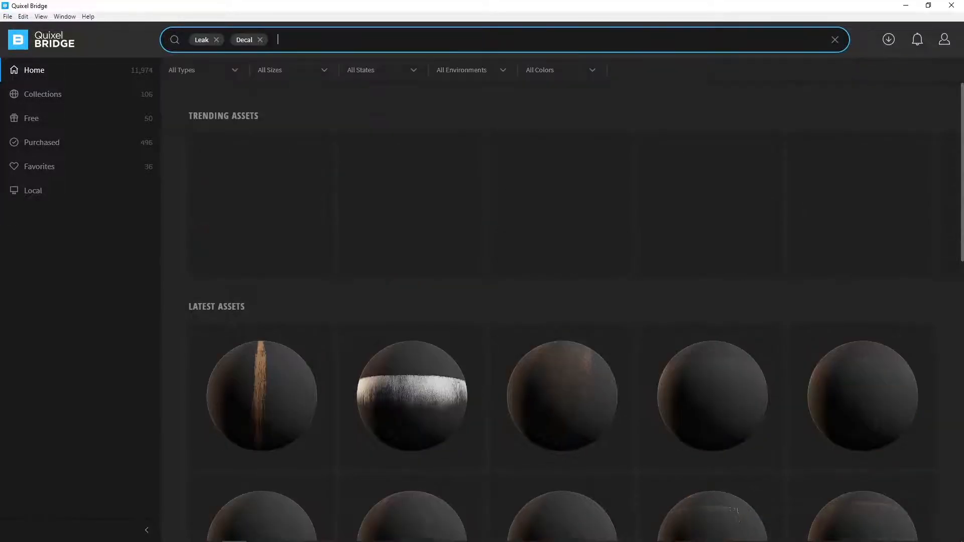
Find the already downloaded Leakage decal among the search results and open its asset details
scroll(288, 297, "down", 3)
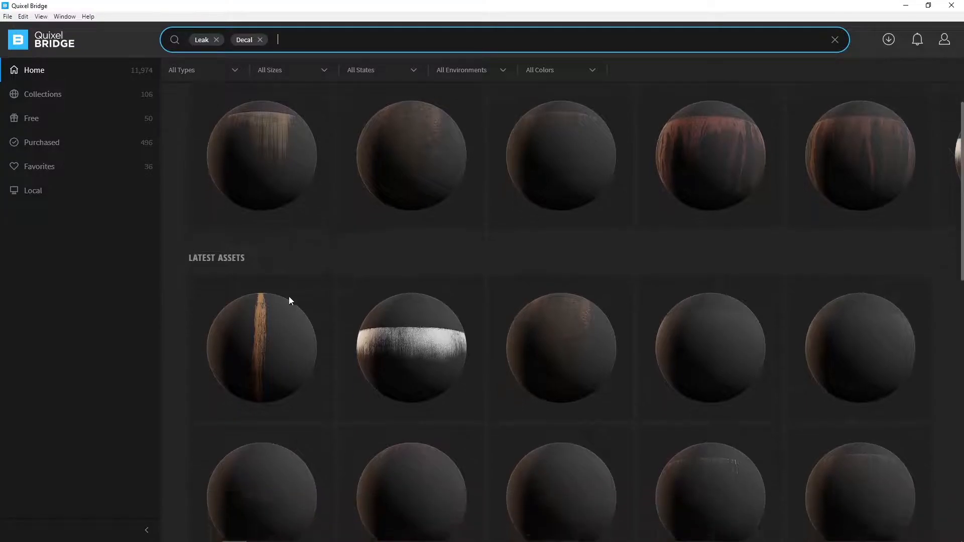
scroll(290, 300, "down", 10)
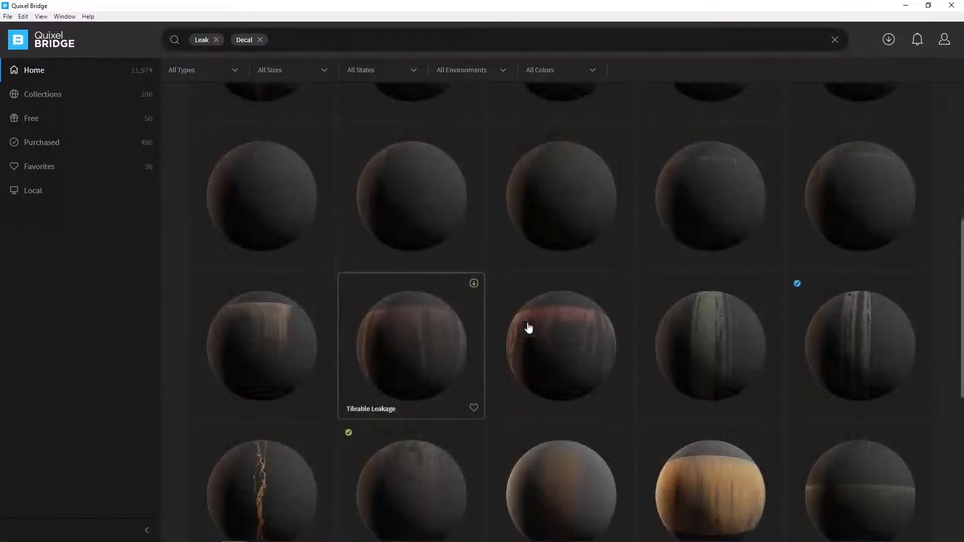
left_click(833, 340)
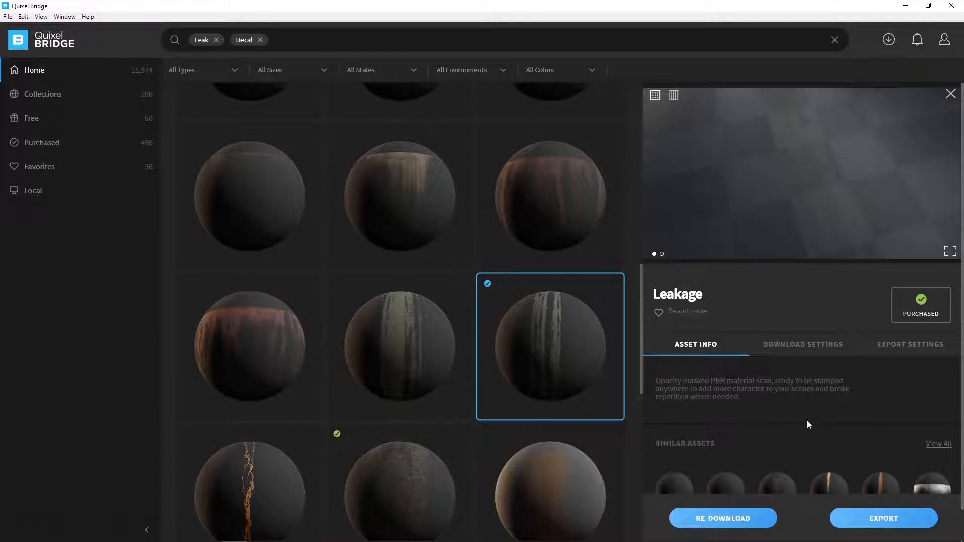
scroll(807, 422, "down", 1)
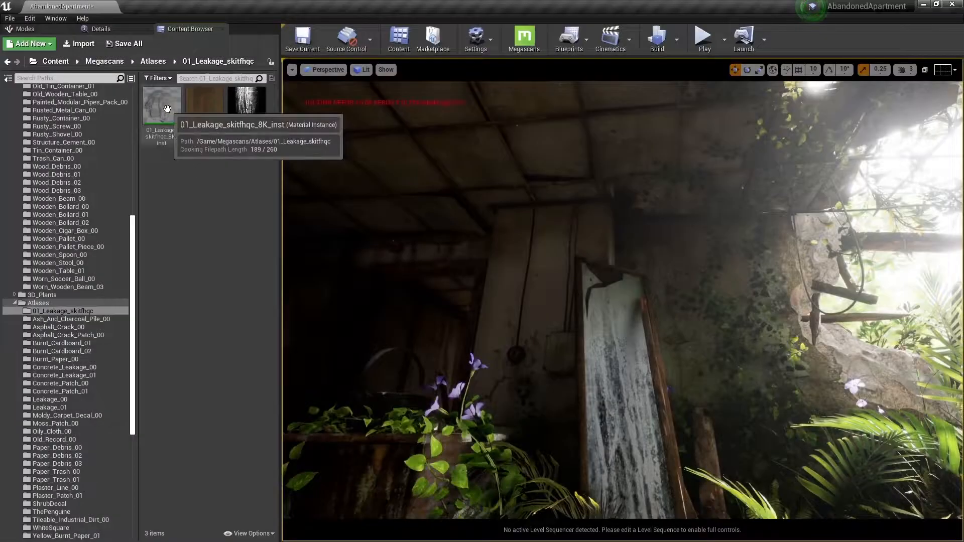
In Unreal Engine, open the 01_Leakage_skitfhqc_8K_inst material instance and inspect the leakage decal on the wall in game view
double_click(161, 112)
left_click_drag(313, 168, 497, 115)
left_click_drag(399, 298, 412, 317)
left_click(646, 116)
key("g")
right_click_drag(667, 251, 686, 251)
left_click_drag(874, 347, 516, 318)
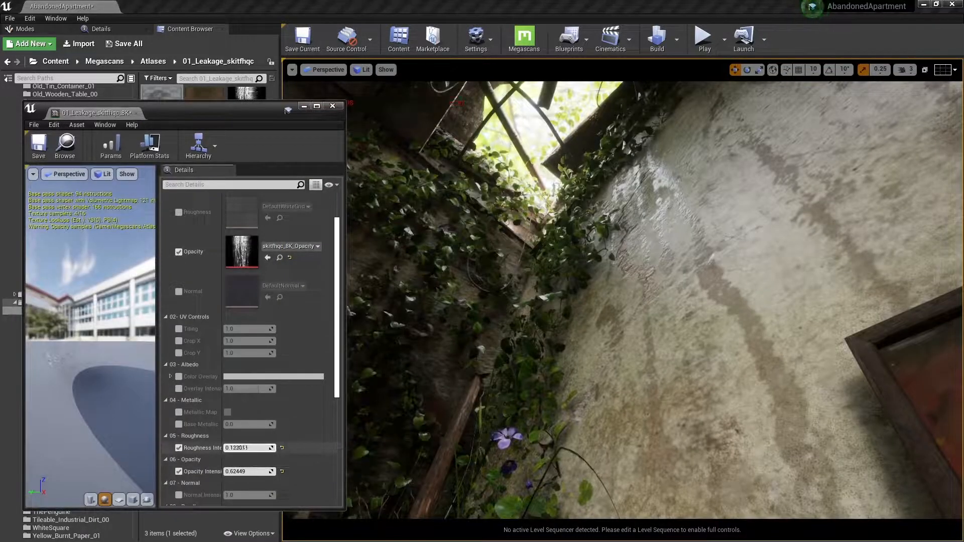
Adjust the leakage decal material's Roughness Intensity, enable Color Overlay and Overlay Intensity, and pick an overlay colour
mouse_move(244, 448)
left_mouse_down()
mouse_move(255, 447)
mouse_move(244, 448)
left_mouse_up()
left_click(179, 377)
left_click(179, 388)
left_click(260, 377)
left_click_drag(310, 370, 354, 376)
left_click(411, 384)
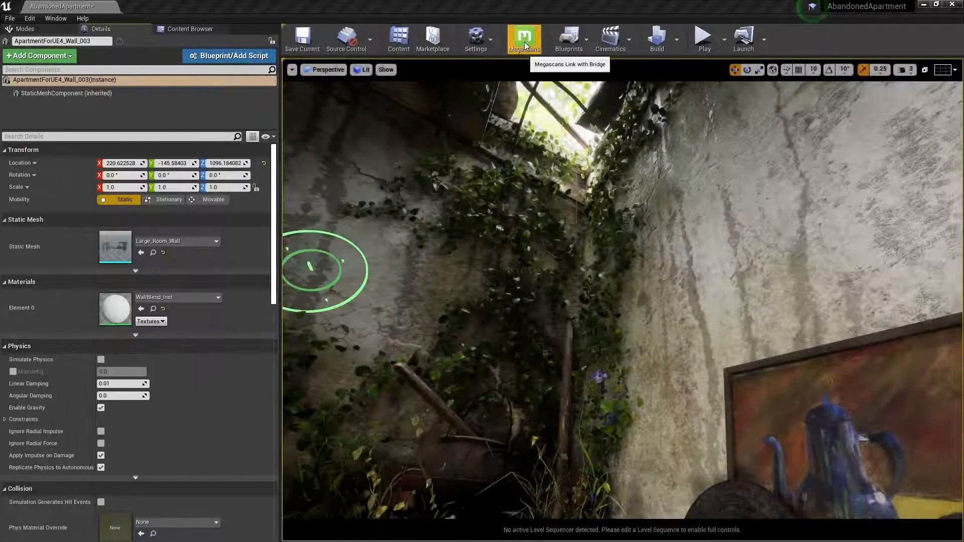
Open the Megascans Link settings and view the Material Blend Settings
left_click(524, 37)
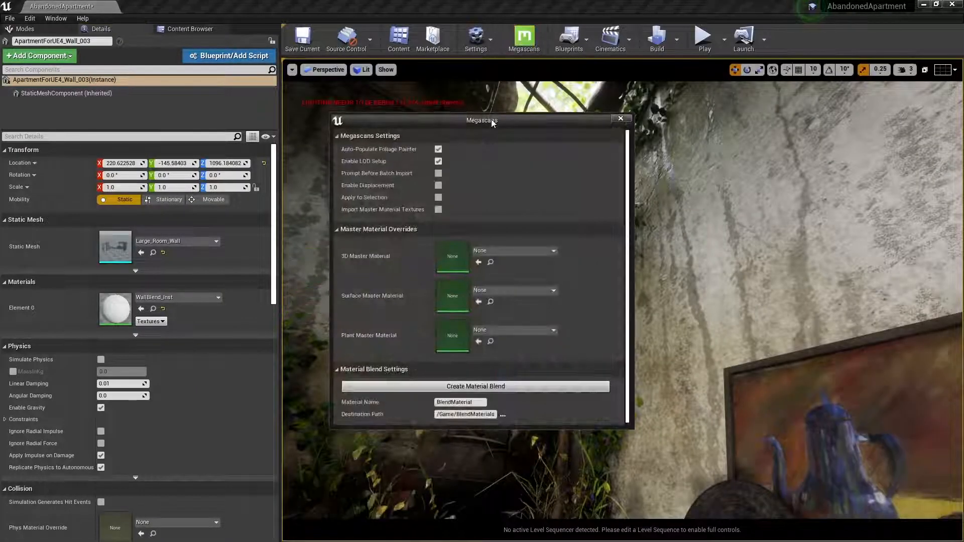
left_click_drag(492, 121, 462, 127)
scroll(374, 312, "down", 1)
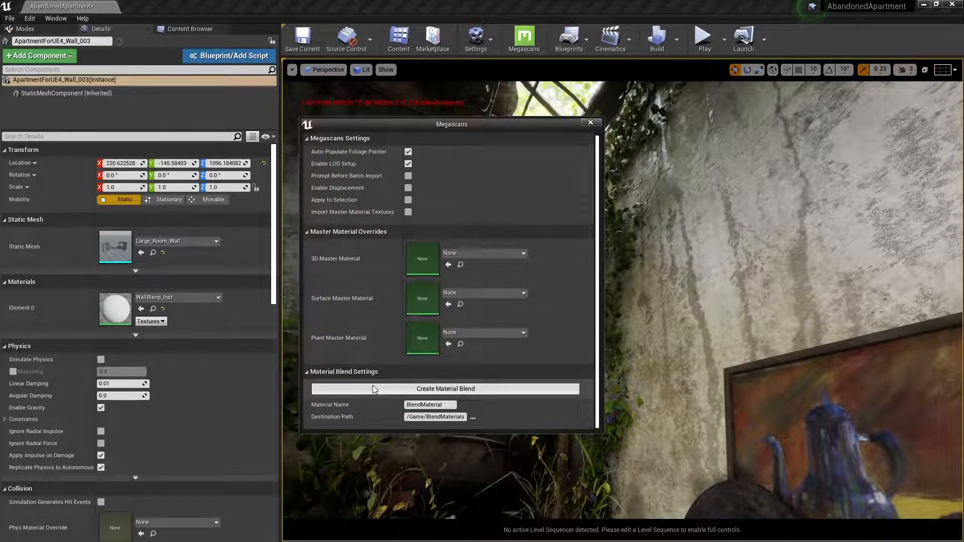
Browse to the Megascans Surfaces folder and filter its contents to show only material instances
left_click(186, 30)
scroll(61, 320, "up", 3)
scroll(61, 319, "up", 6)
scroll(54, 160, "down", 13)
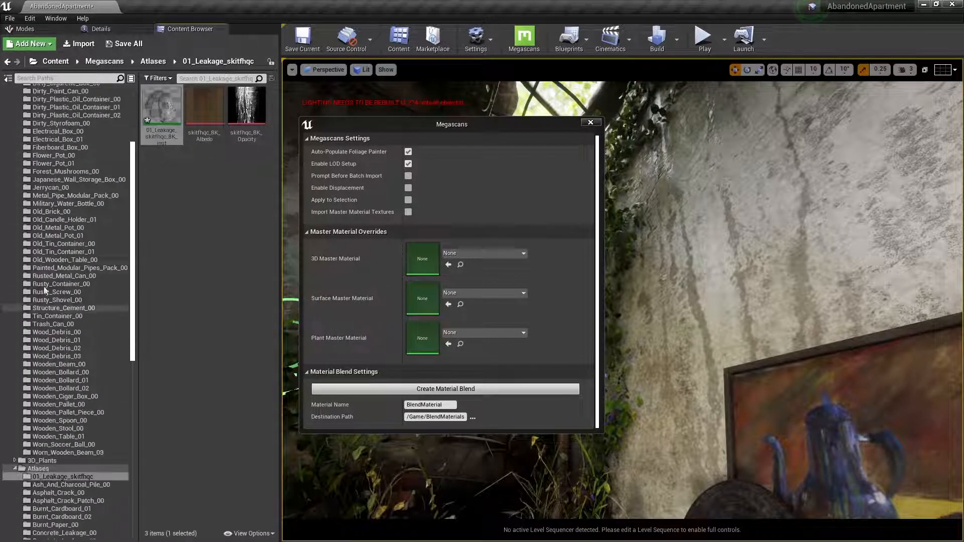
left_click(40, 412)
left_click(159, 78)
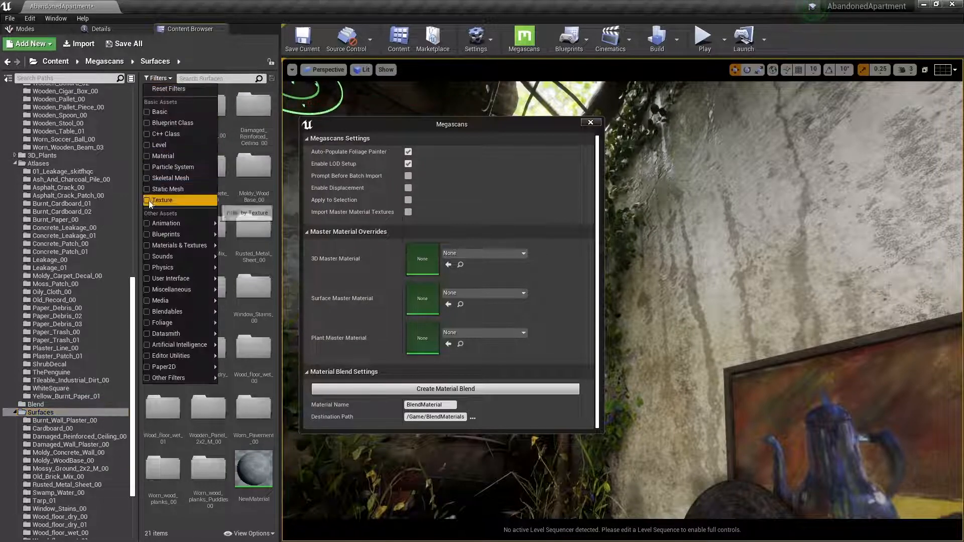
mouse_move(173, 245)
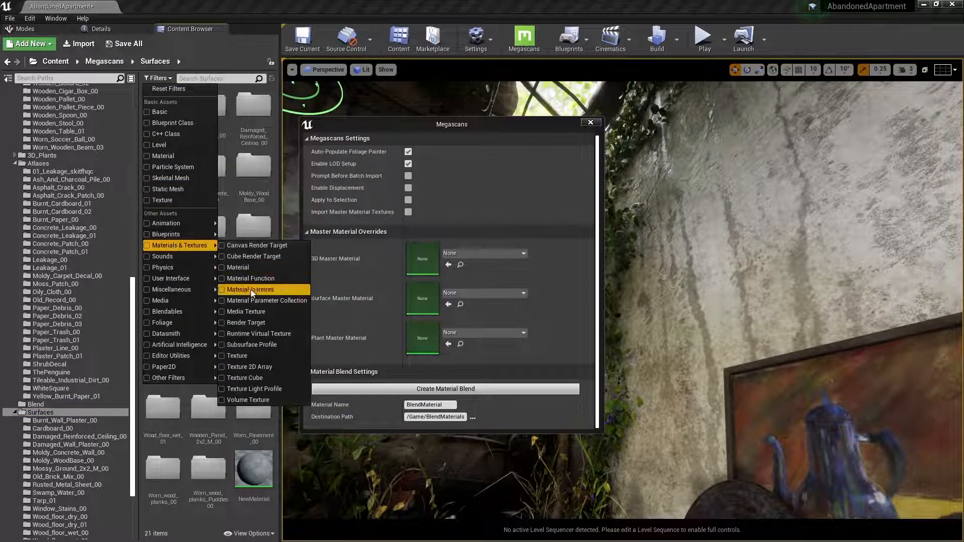
left_click(256, 290)
Create a material blend from the Wooden_Planks_2x2_M_00, Worn_Pavement_00 and Wooden_Panel_2x2_M_00 material instances
left_click(163, 301)
left_click(208, 301, "ctrl")
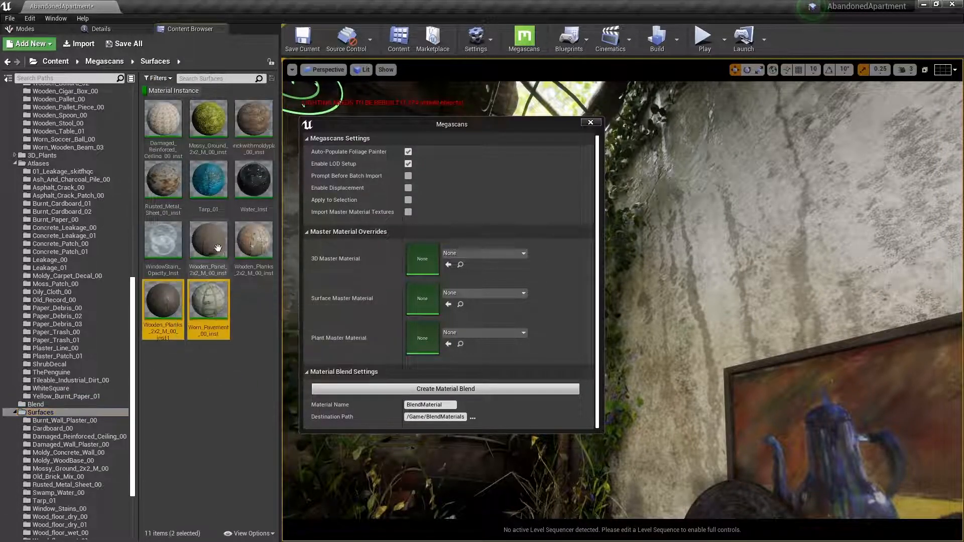
left_click(209, 241, "ctrl")
left_click(432, 389)
Review the new BlendMaterial's parameters and input textures, closing its editor and the Megascans settings
scroll(92, 139, "up", 10)
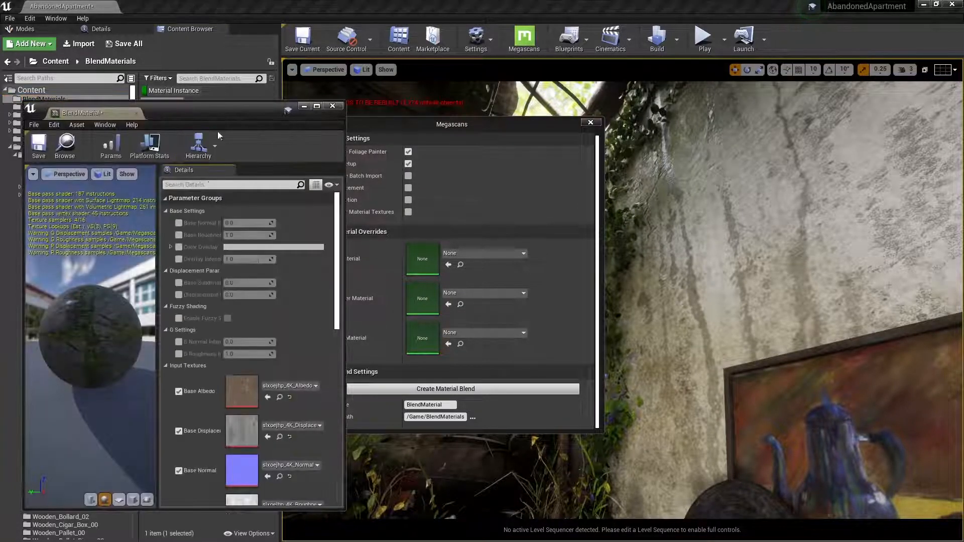
scroll(207, 405, "down", 15)
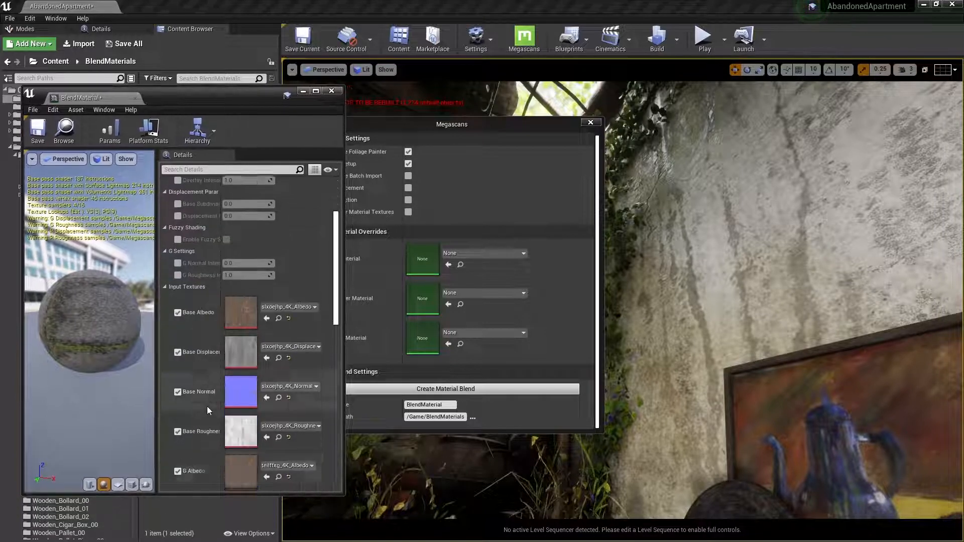
left_click(332, 91)
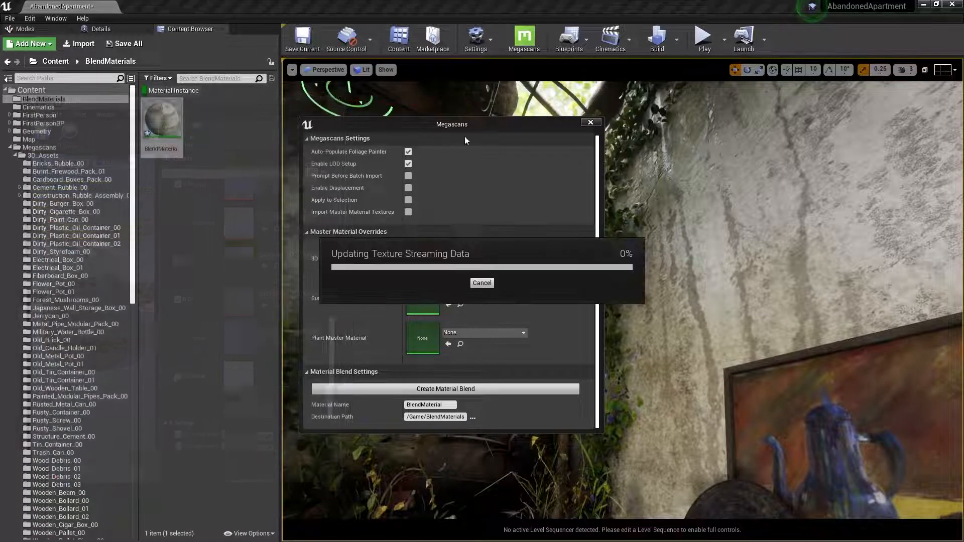
left_click(591, 122)
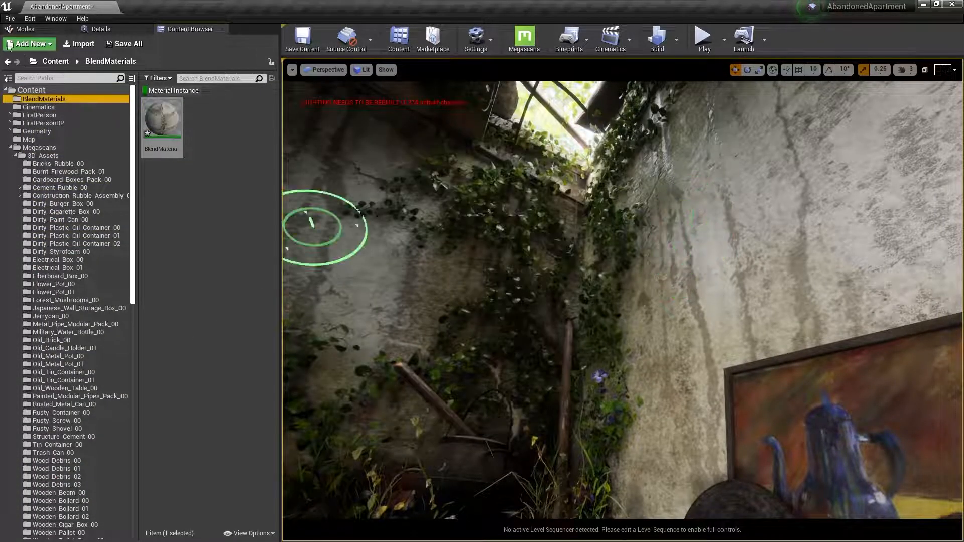
Bring up the mesh paint settings and limit vertex painting to the Red channel instead of Green
left_click(101, 29)
left_click(24, 28)
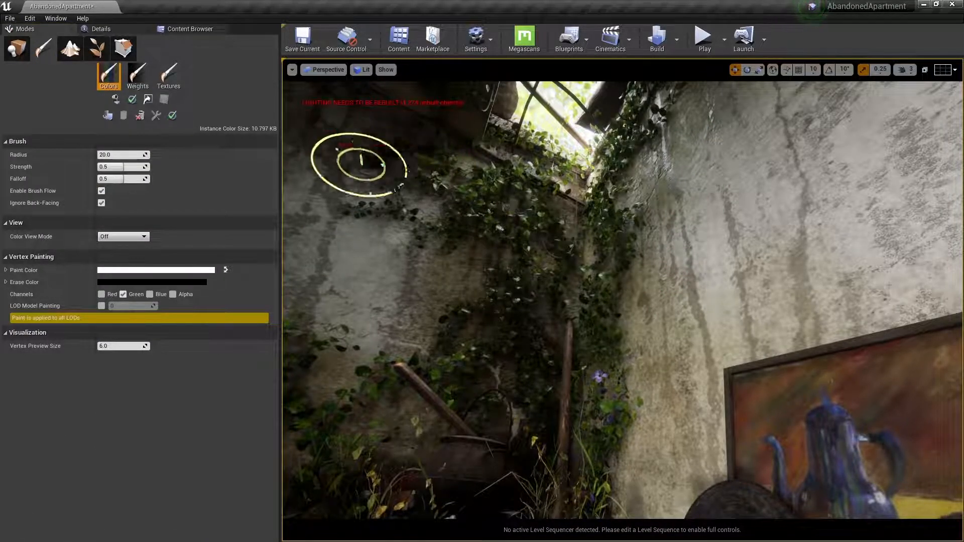
left_click(123, 294)
left_click(102, 294)
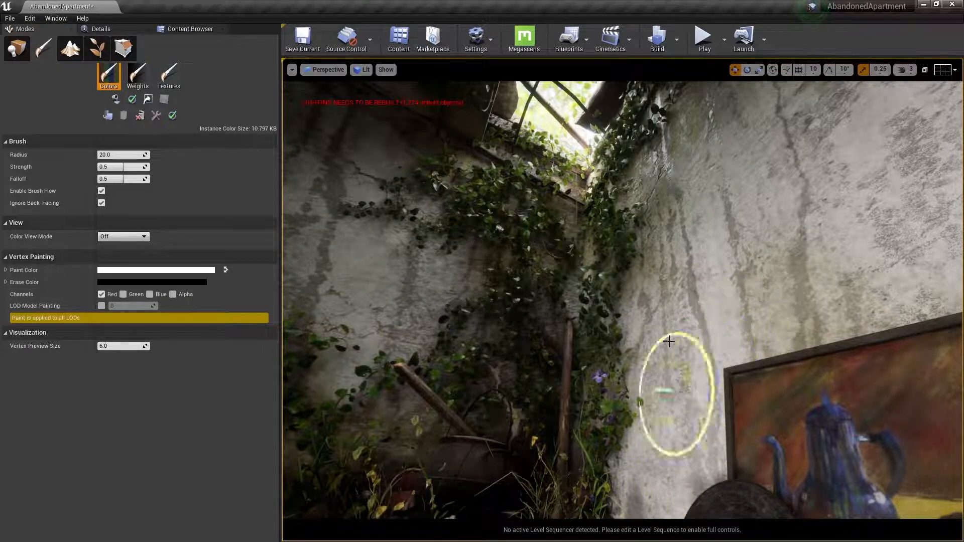
Paint the red-channel blend layer across the walls in the vine-covered corner, undoing one unwanted stroke
left_click_drag(647, 264, 653, 437)
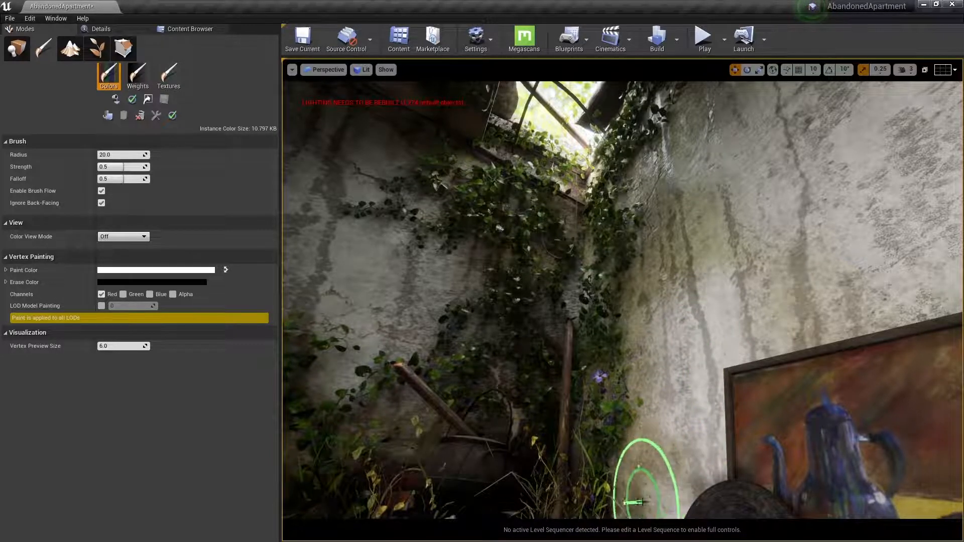
mouse_move(395, 169)
left_mouse_down()
mouse_move(367, 186)
mouse_move(368, 128)
mouse_move(459, 248)
mouse_move(387, 405)
mouse_move(299, 346)
left_mouse_up()
key("ctrl+z")
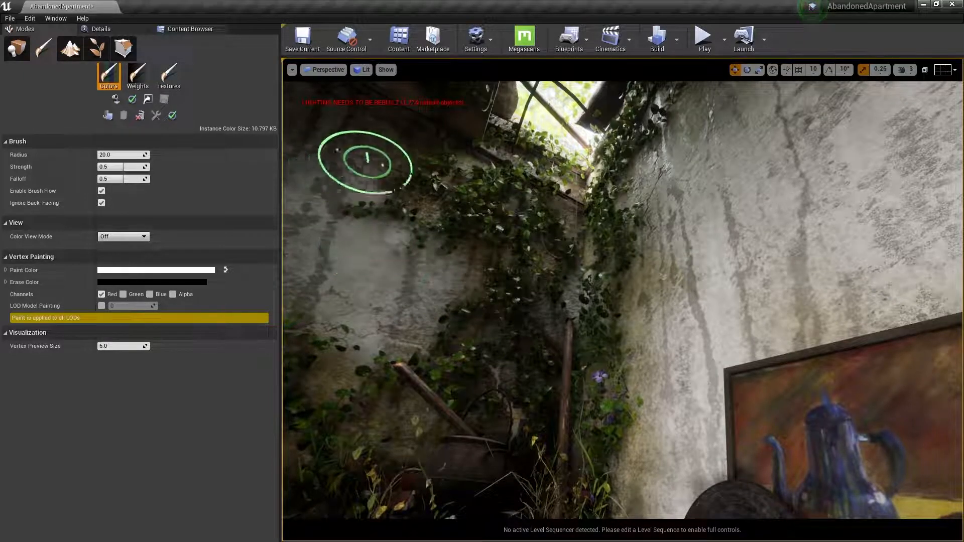
left_click_drag(351, 131, 425, 153)
mouse_move(359, 373)
left_mouse_down()
mouse_move(428, 391)
mouse_move(488, 289)
left_mouse_up()
Leave mesh painting, open the selected wall's WallBlend_Inst material, and examine its input textures and blend settings
left_click(17, 48)
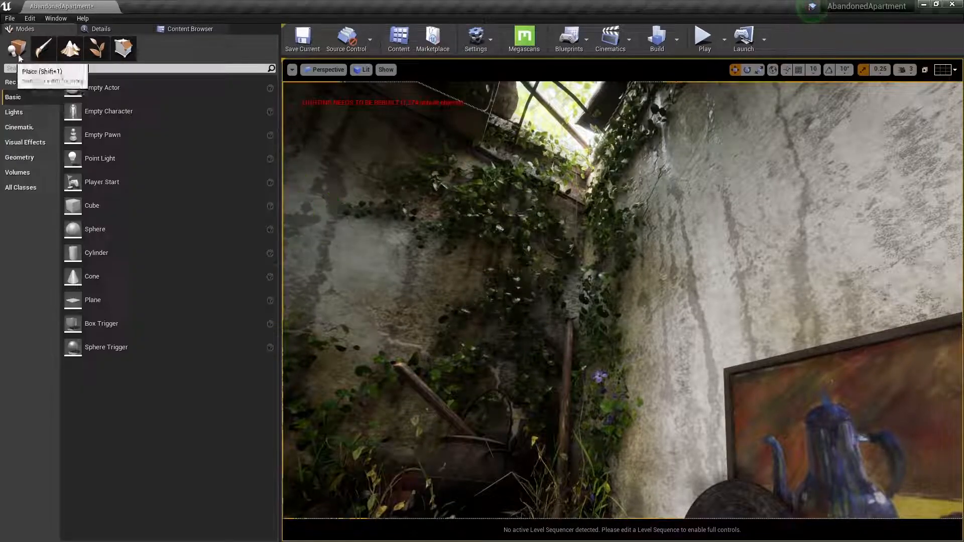
left_click(103, 29)
double_click(110, 297)
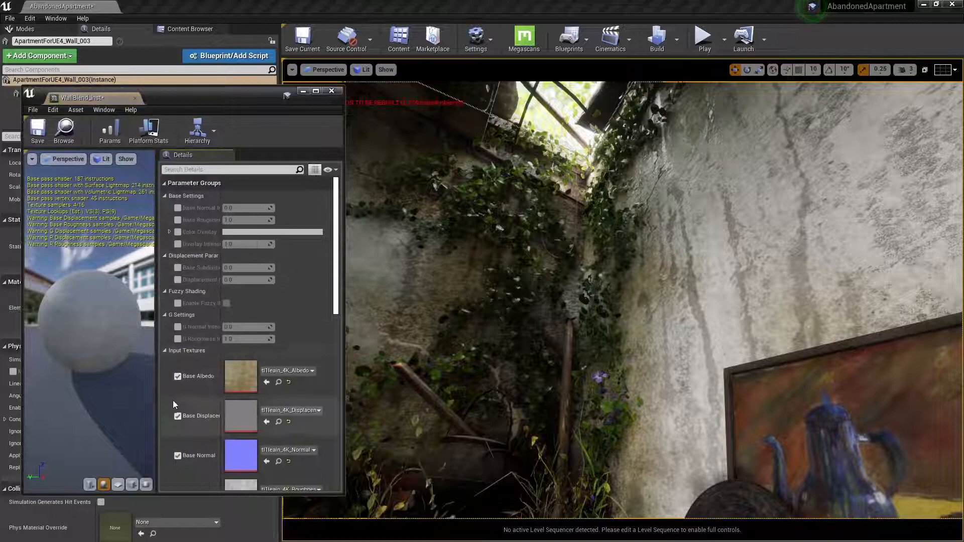
scroll(179, 424, "down", 5)
scroll(186, 382, "up", 5)
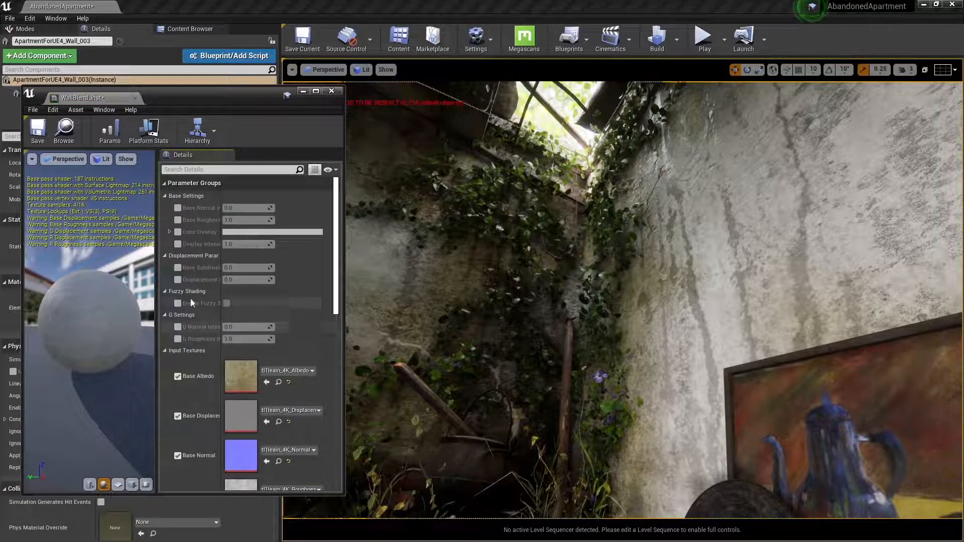
scroll(195, 369, "down", 5)
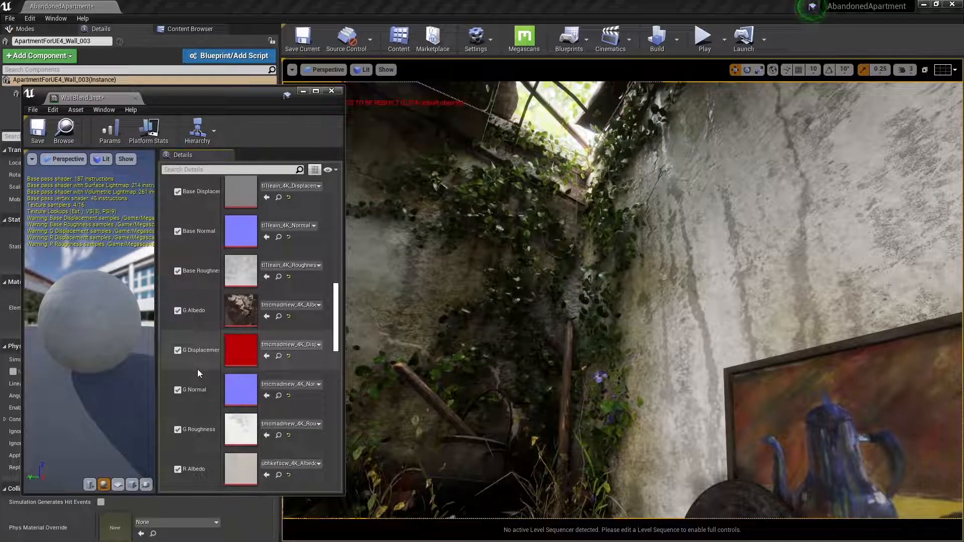
scroll(198, 369, "down", 2)
scroll(197, 369, "down", 5)
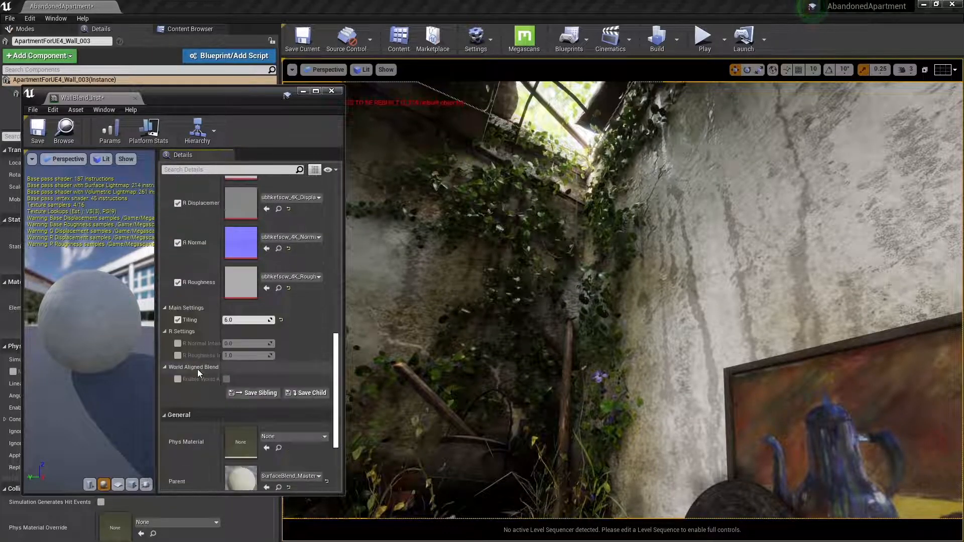
Enable R Roughness Intensity at 1.672261 and R Normal Intensity at 1.0 in WallBlend_Inst, with Tiling set to 6
left_click(178, 356)
mouse_move(238, 356)
left_mouse_down()
mouse_move(254, 356)
mouse_move(241, 356)
left_mouse_up()
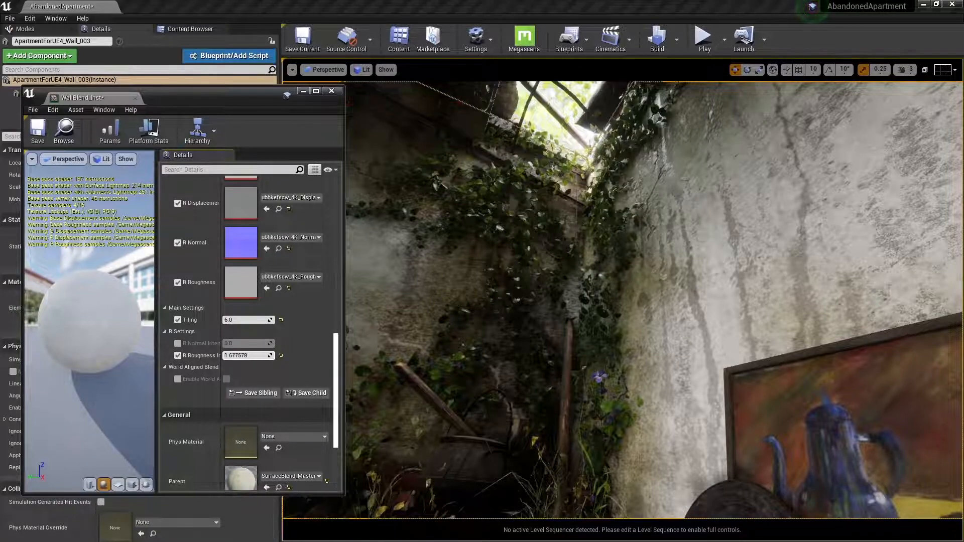
left_click(177, 343)
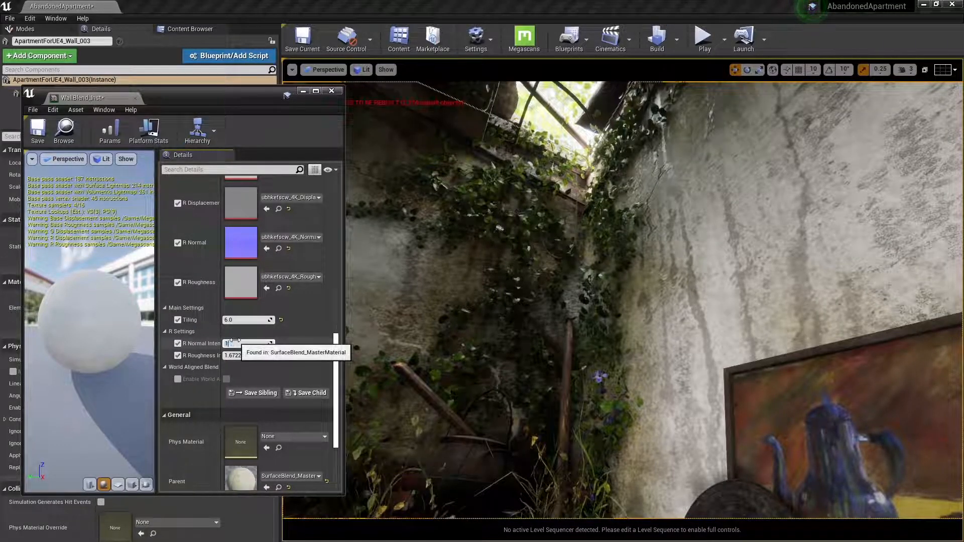
scroll(184, 342, "up", 3)
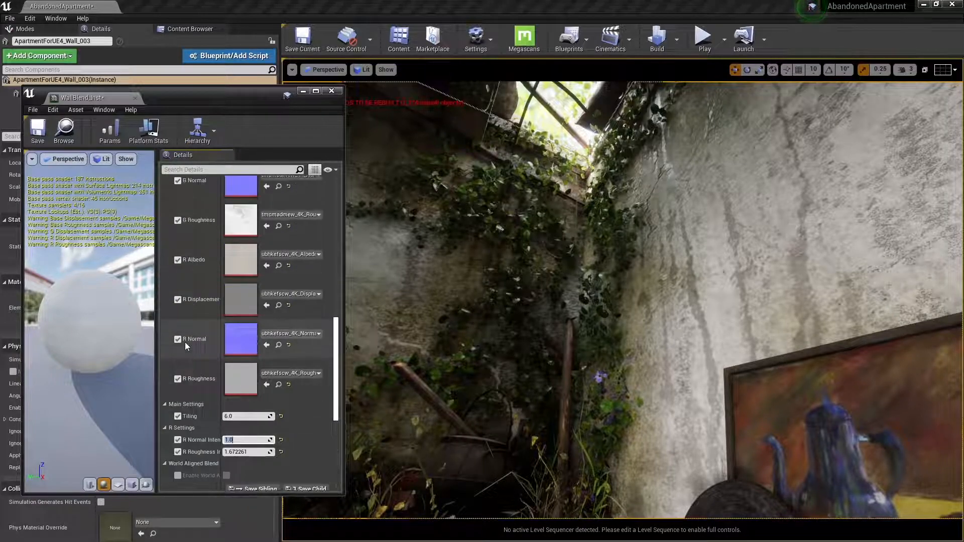
mouse_move(246, 416)
left_mouse_down()
mouse_move(231, 416)
mouse_move(244, 416)
left_mouse_up()
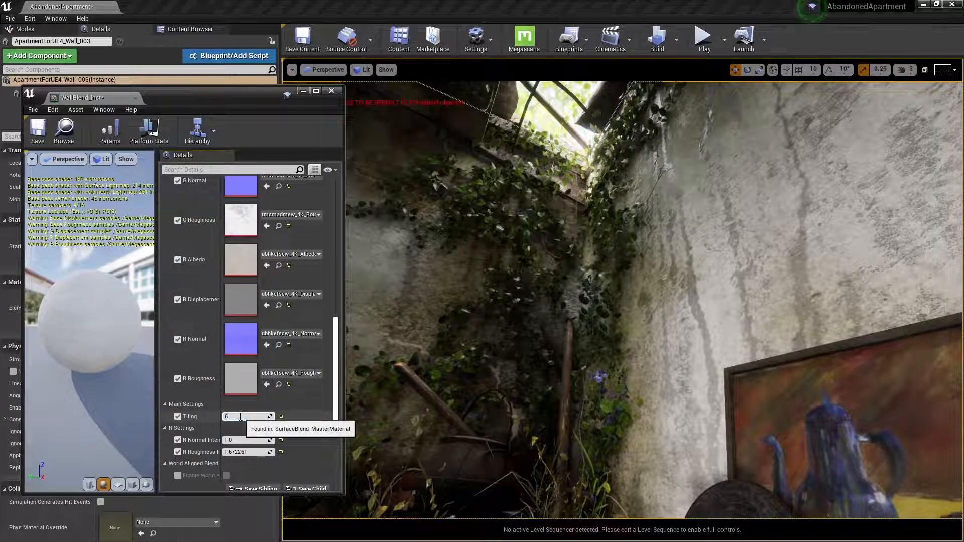
Set G Normal Intensity to 1.0, enable G Roughness Intensity at 1.0, and set Base Roughness Intensity to 0.671961
scroll(213, 234, "up", 10)
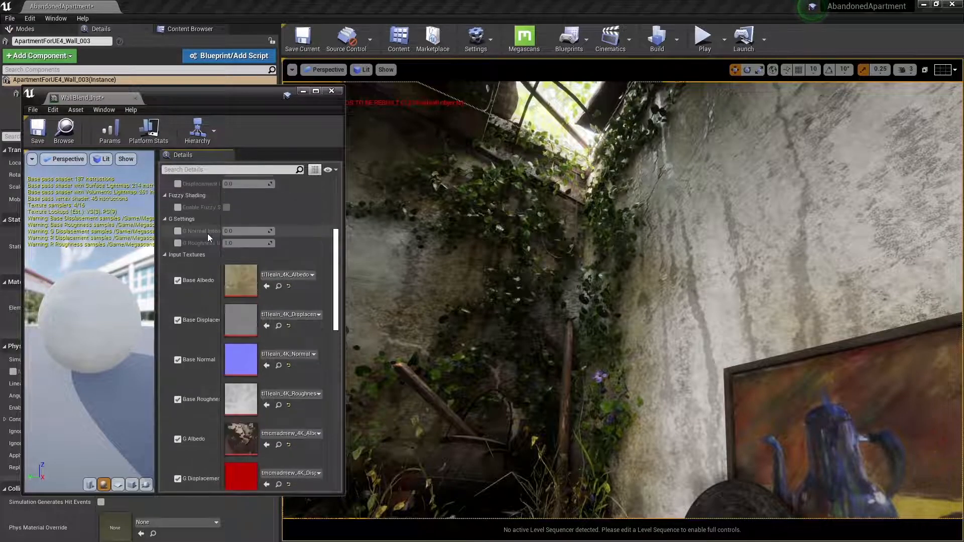
scroll(207, 236, "up", 3)
left_click(178, 327)
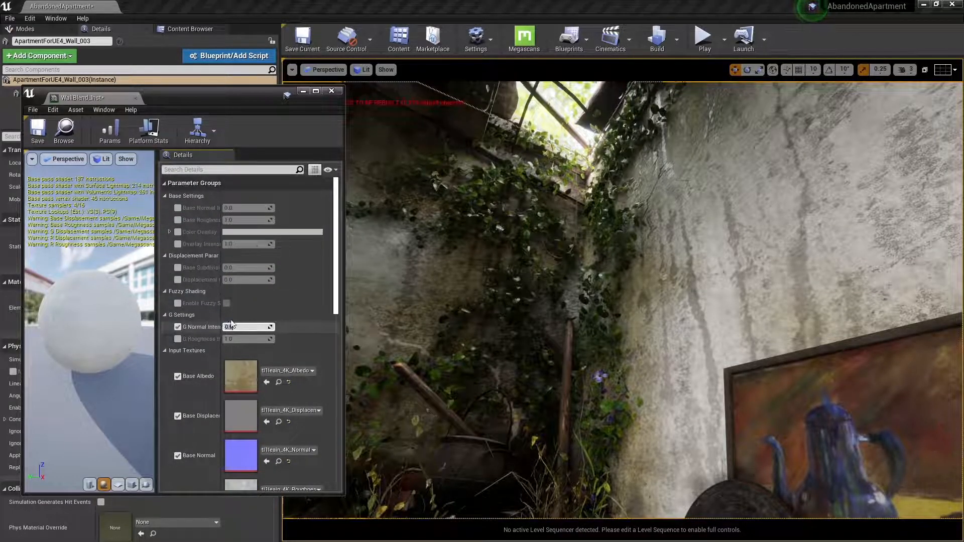
type("1")
key("Return")
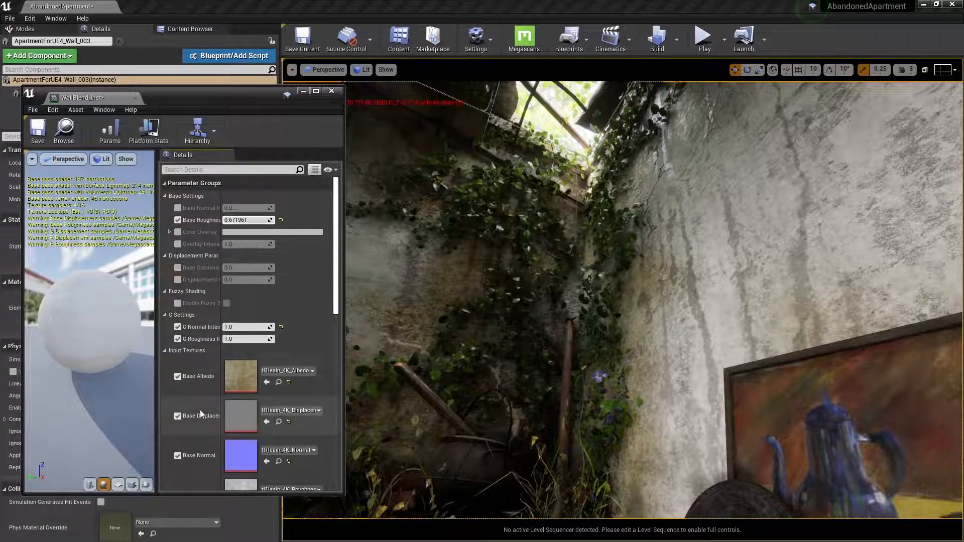
Examine the World Aligned Blend option in the WallBlend_Inst material instance
scroll(200, 414, "down", 10)
scroll(198, 428, "down", 3)
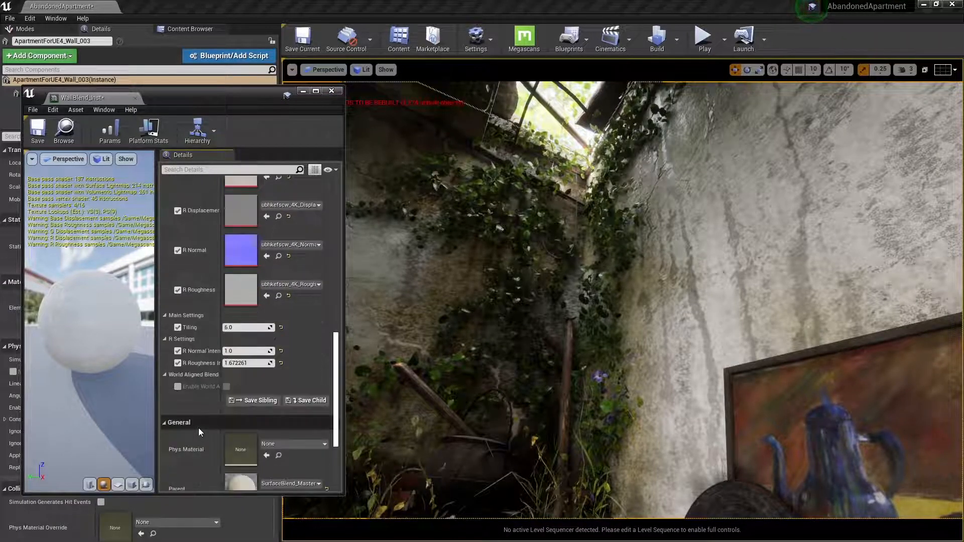
left_click_drag(222, 378, 256, 378)
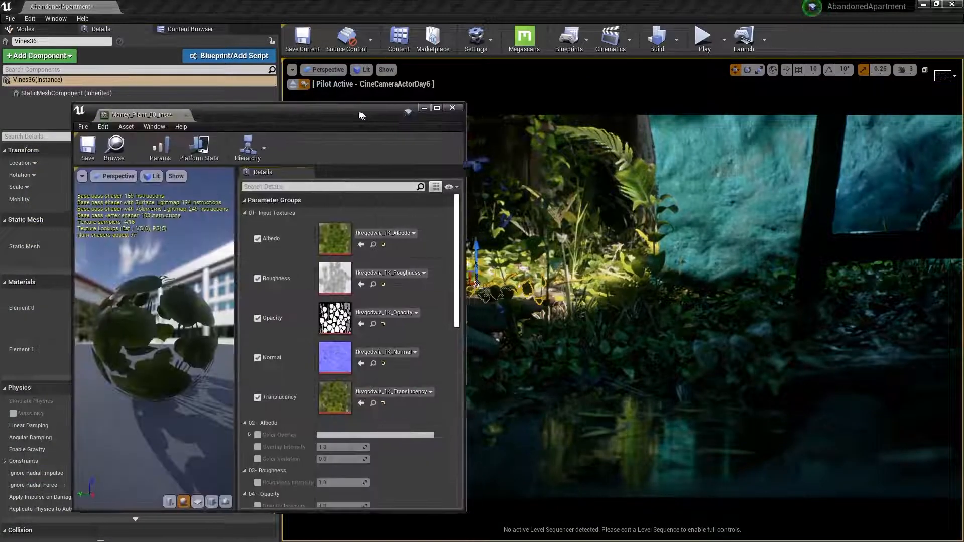
Try different SSS Color Tint colours on the Money_Plant_00_inst foliage material
left_click_drag(360, 115, 258, 99)
scroll(279, 420, "down", 2)
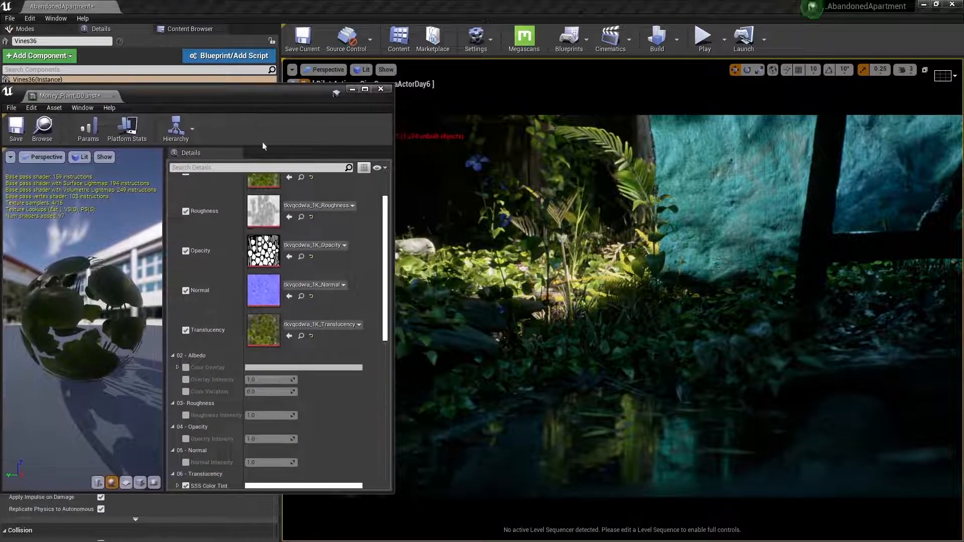
scroll(223, 447, "down", 2)
left_click(256, 408)
left_click(334, 343)
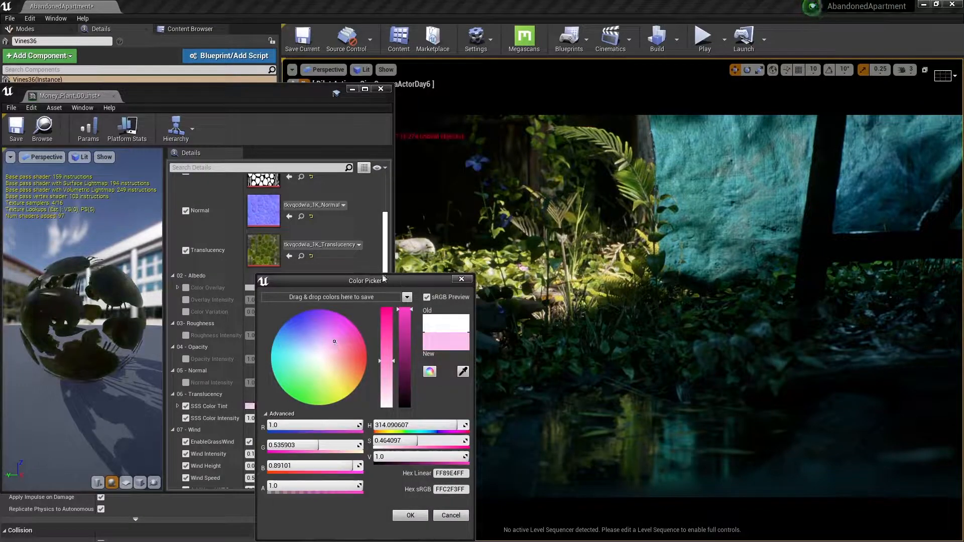
left_click_drag(394, 283, 253, 244)
left_click_drag(158, 352, 150, 283)
left_click(310, 477)
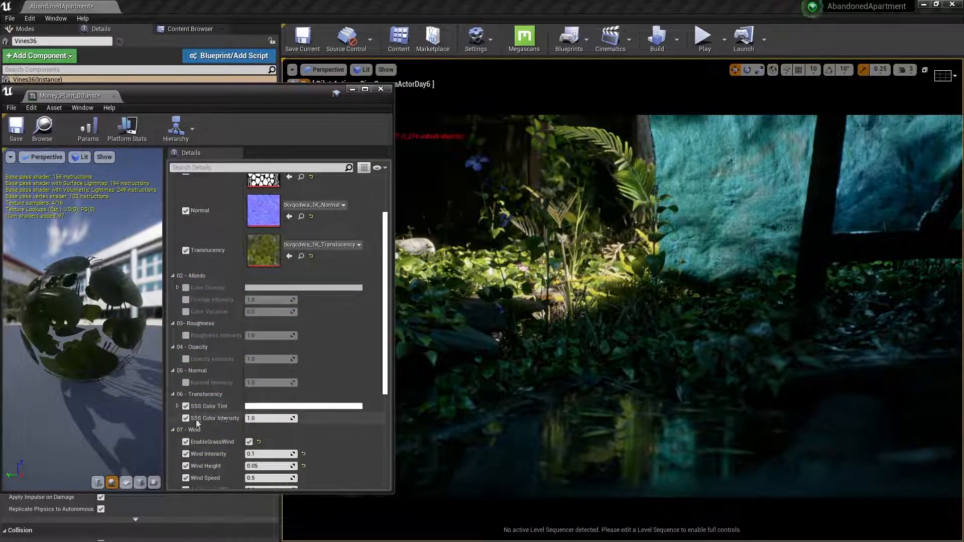
Try raising the foliage material's SSS Color Intensity to 21.653412, and reset it to its default
mouse_move(263, 418)
left_mouse_down()
mouse_move(307, 419)
mouse_move(282, 416)
left_mouse_up()
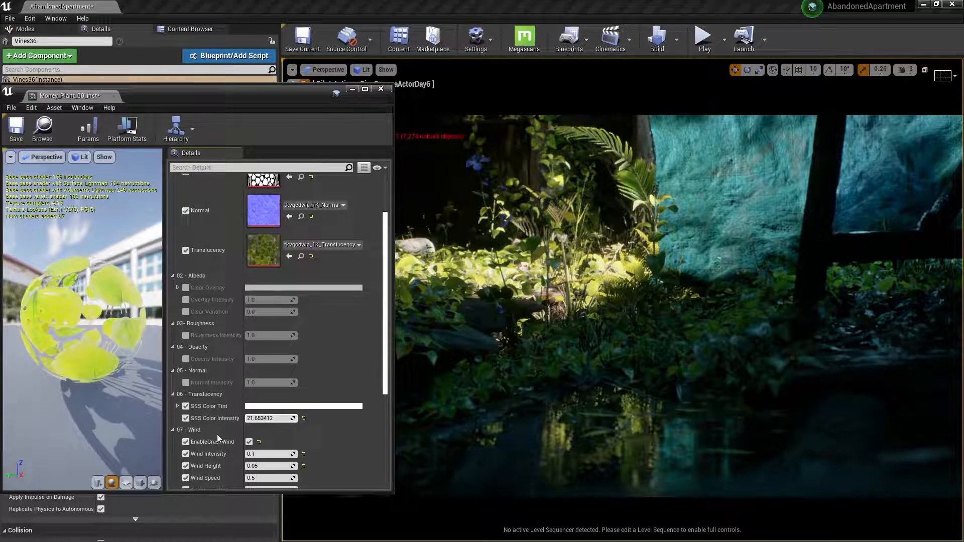
left_click(303, 418)
Enable Color Variation in the Albedo settings of Money_Plant_00_inst and set it to 0.095238
scroll(195, 347, "down", 4)
scroll(196, 346, "up", 2)
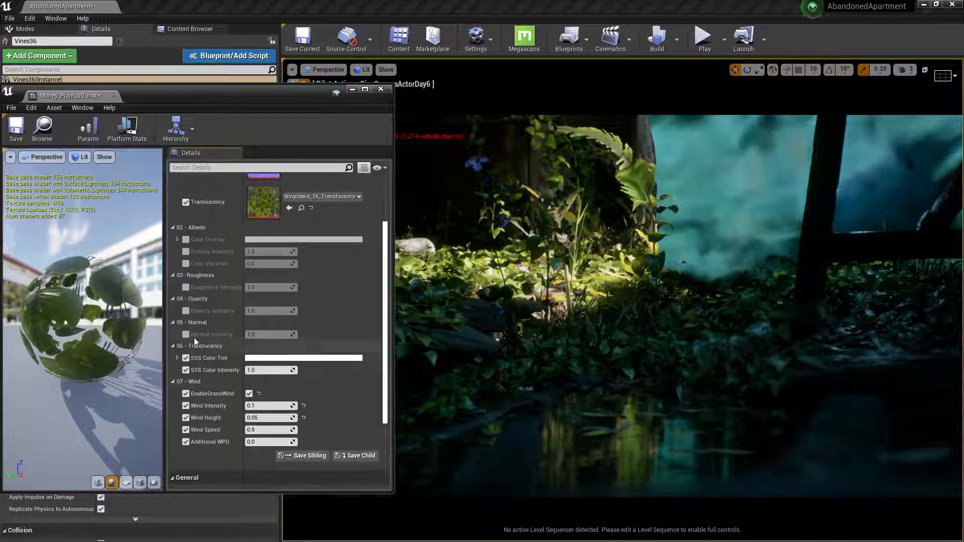
scroll(201, 304, "up", 2)
left_click(186, 327)
left_click_drag(266, 327, 236, 327)
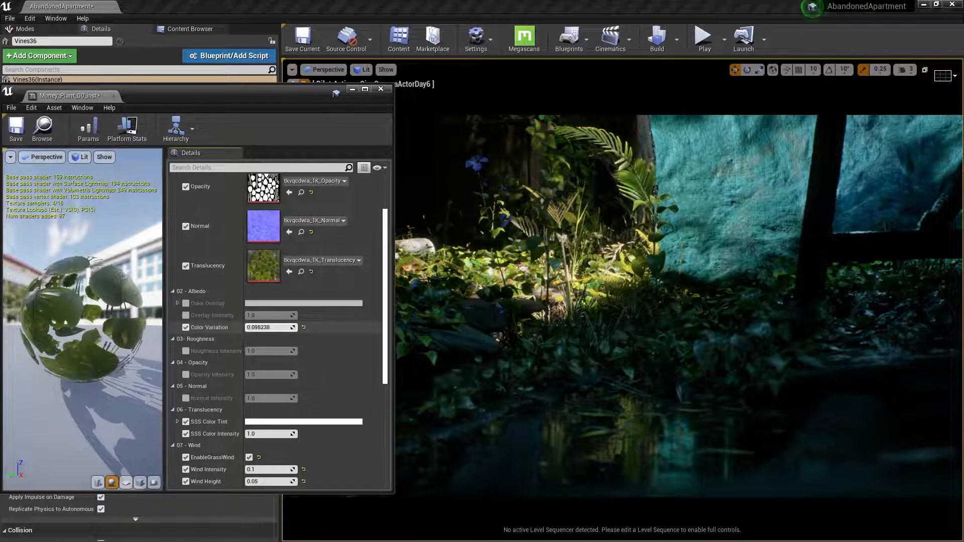
Reset the foliage material's Color Variation to 0.0 and enable its Normal Intensity parameter
scroll(202, 318, "up", 3)
scroll(205, 338, "down", 3)
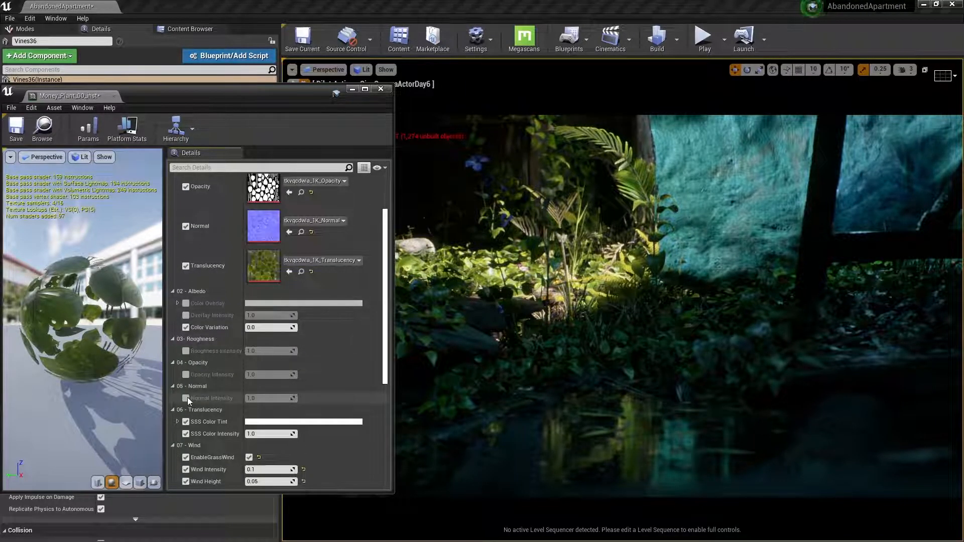
scroll(211, 427, "down", 3)
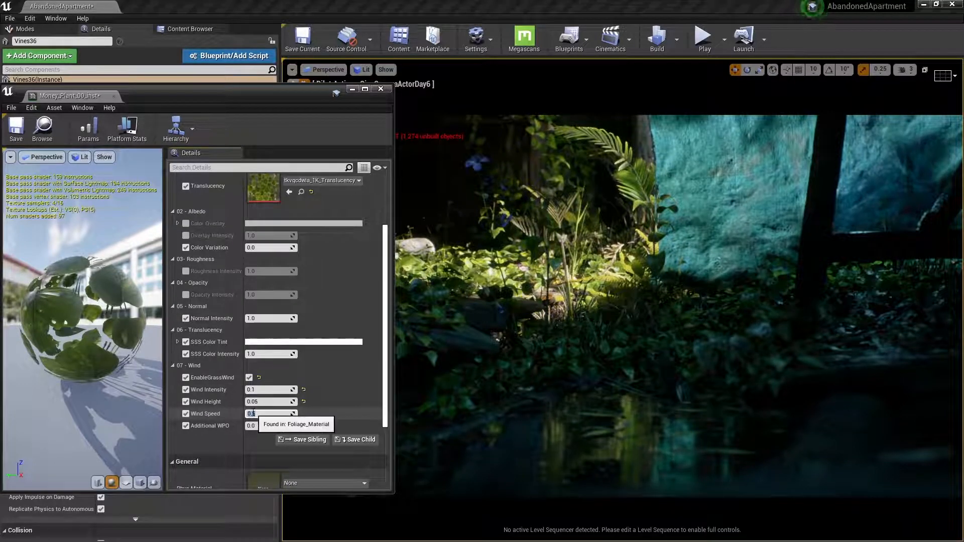
Try a Wind Speed of 5.0 and a Wind Intensity of 10 on the foliage material, and restore them to 0.5 and 0.1
left_click(251, 413)
left_click(259, 390)
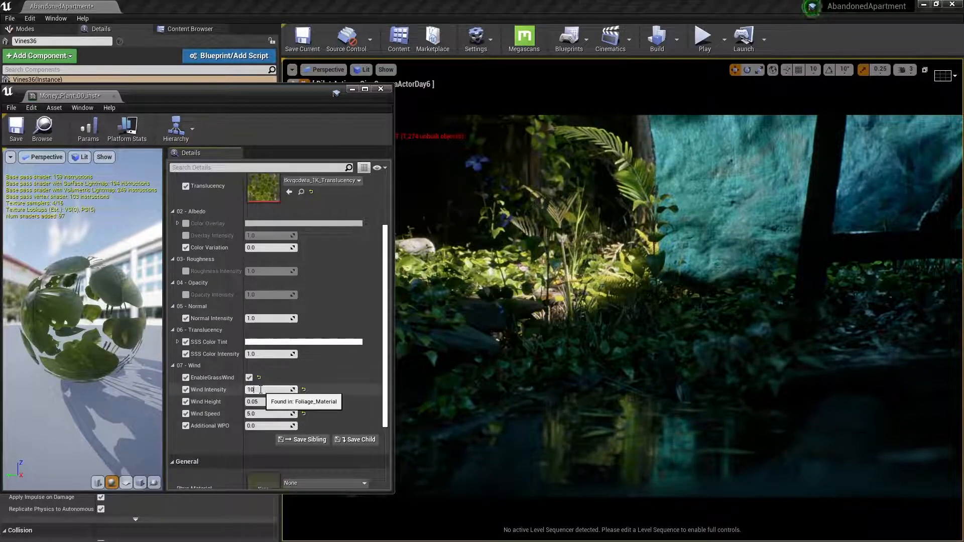
type("10")
key("Return")
left_click(260, 413)
type(".5")
key("Return")
left_click(255, 390)
type(".1")
key("Return")
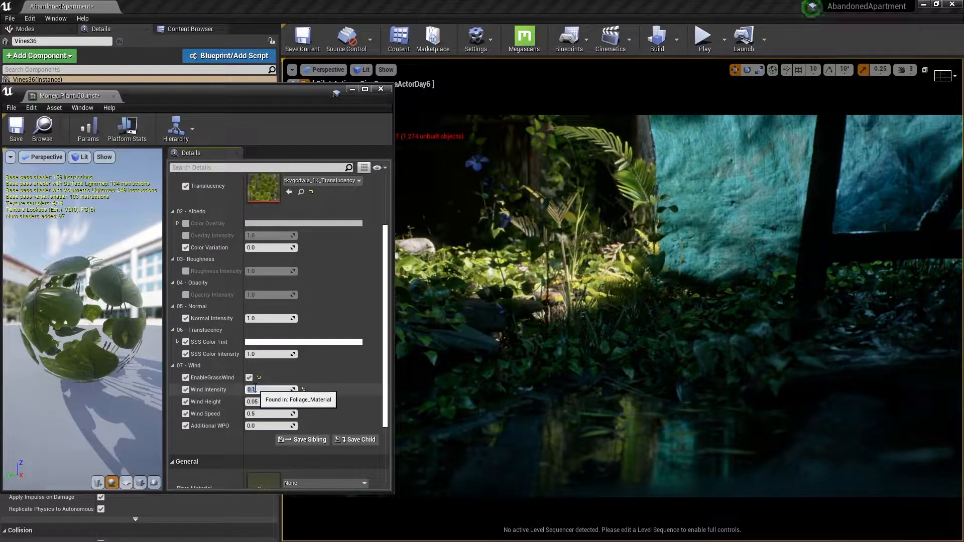
Open the parent Foliage_Material of the money plant instance in a maximized material editor window
scroll(274, 438, "down", 3)
double_click(273, 438)
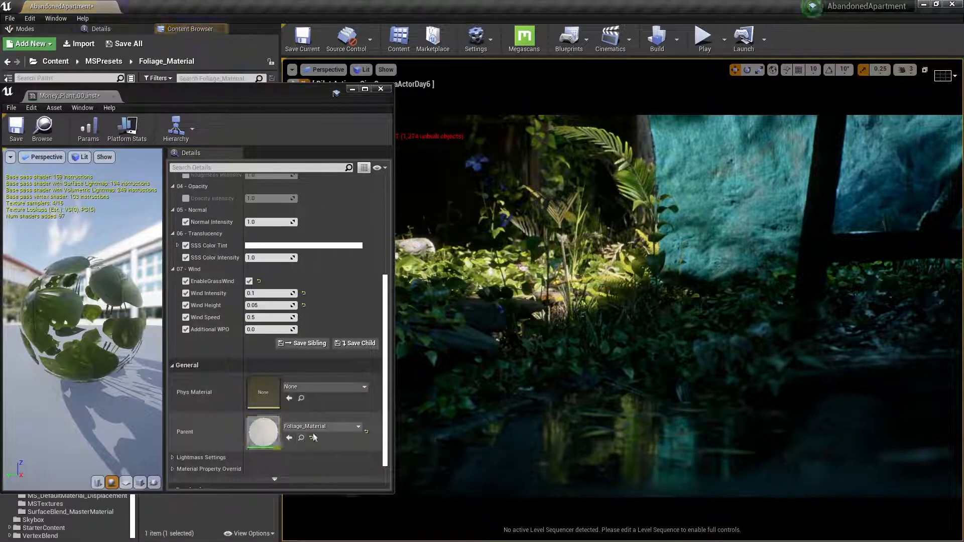
double_click(239, 101)
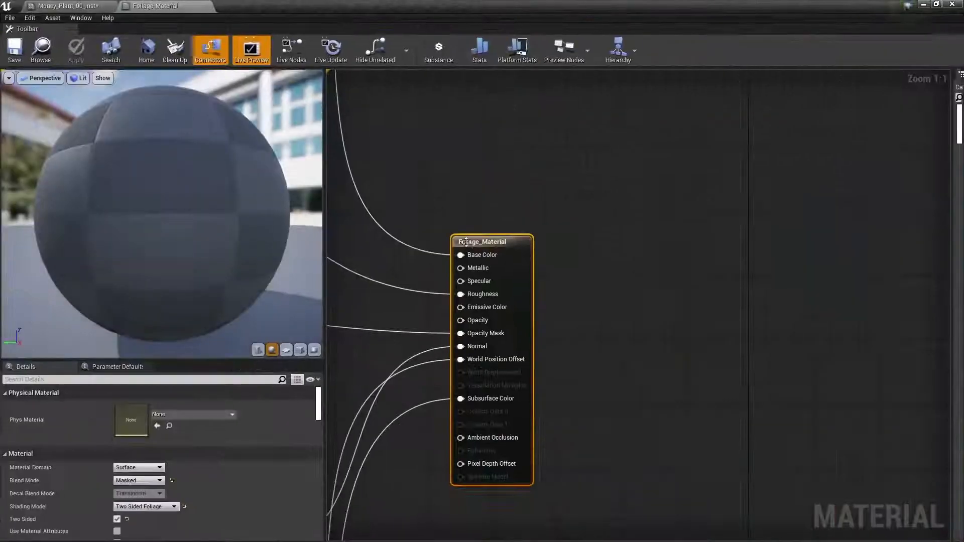
Examine the Foliage_Material node graph, from the Translucency and Wind groups to the Normal, Opacity, Roughness and Albedo groups
scroll(578, 266, "down", 8)
right_click_drag(578, 267, 586, 258)
scroll(592, 257, "up", 1)
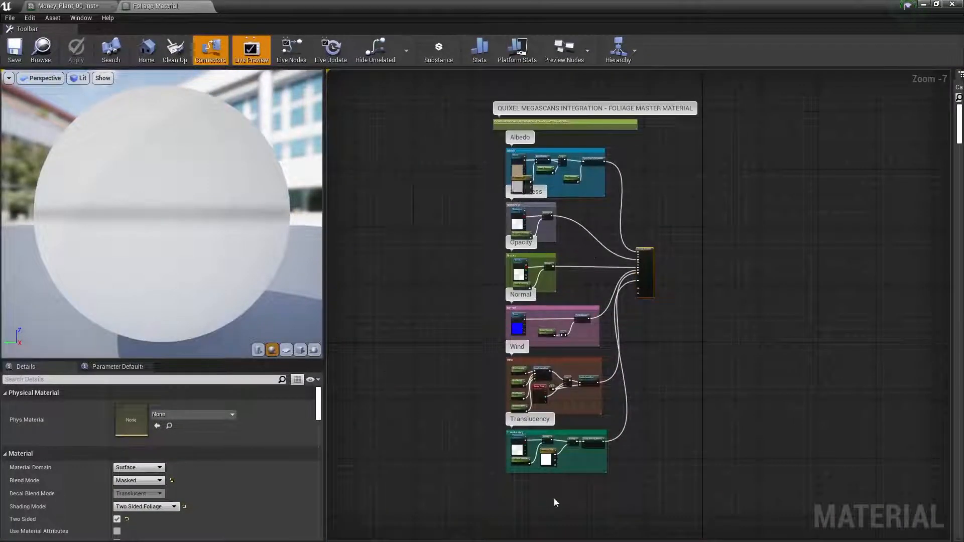
scroll(543, 459, "up", 6)
right_click_drag(544, 460, 543, 437)
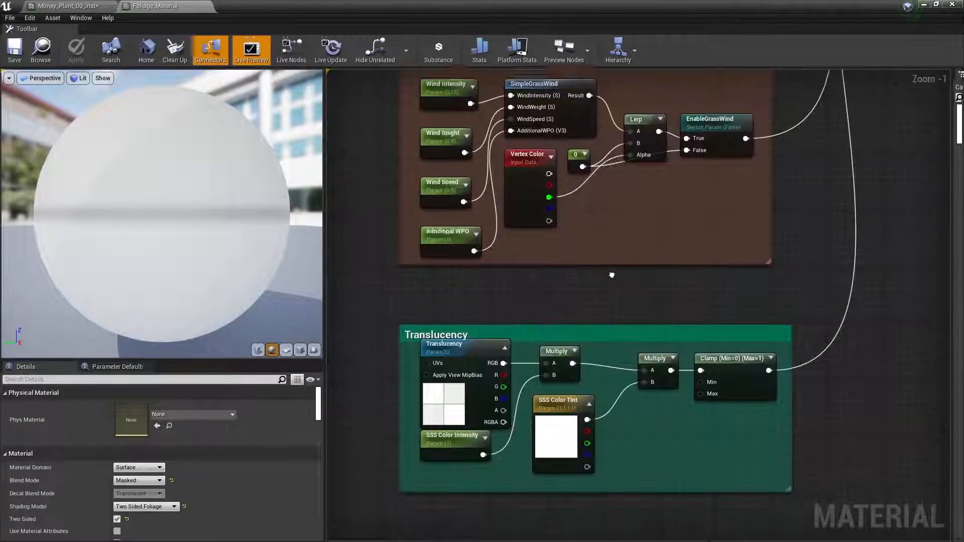
right_click_drag(557, 216, 527, 354)
right_click_drag(551, 81, 523, 286)
scroll(523, 250, "down", 1)
scroll(523, 252, "down", 3)
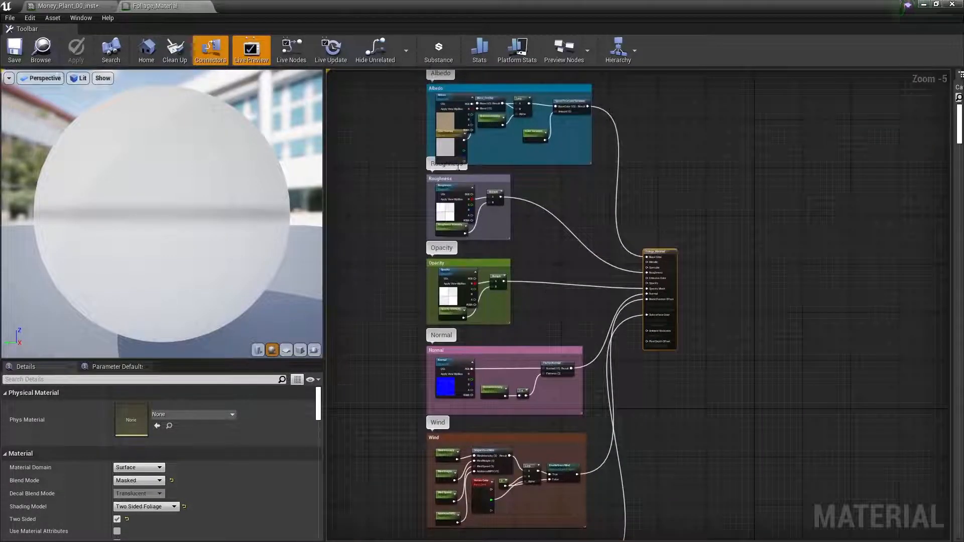
scroll(577, 249, "down", 2)
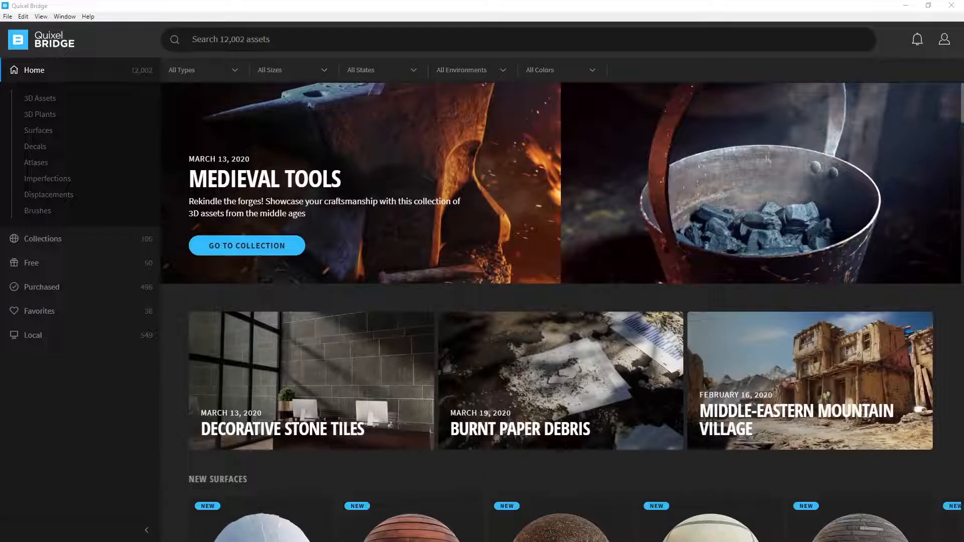
Switch to Quixel Bridge and browse the categories and latest assets in the 3D Plants library
left_click(76, 119)
scroll(366, 360, "down", 7)
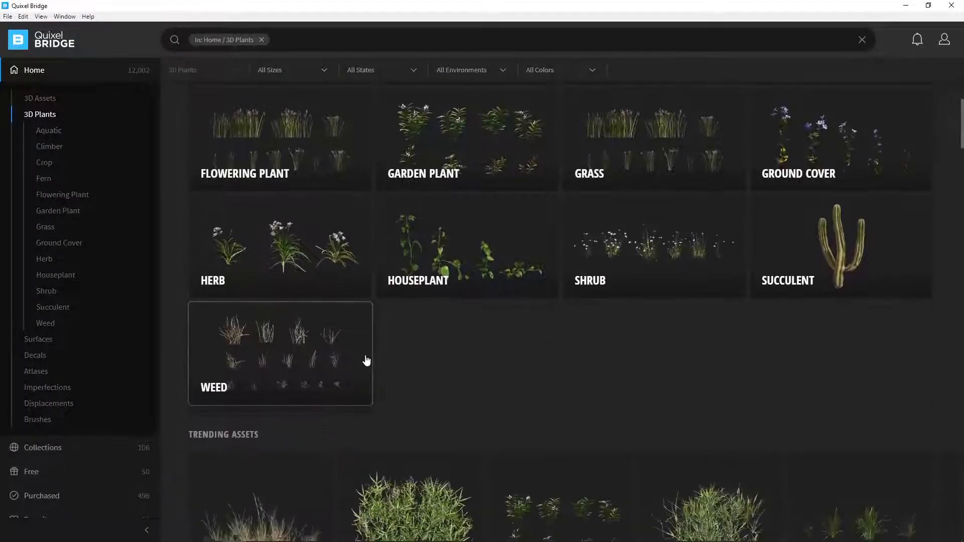
scroll(366, 360, "down", 10)
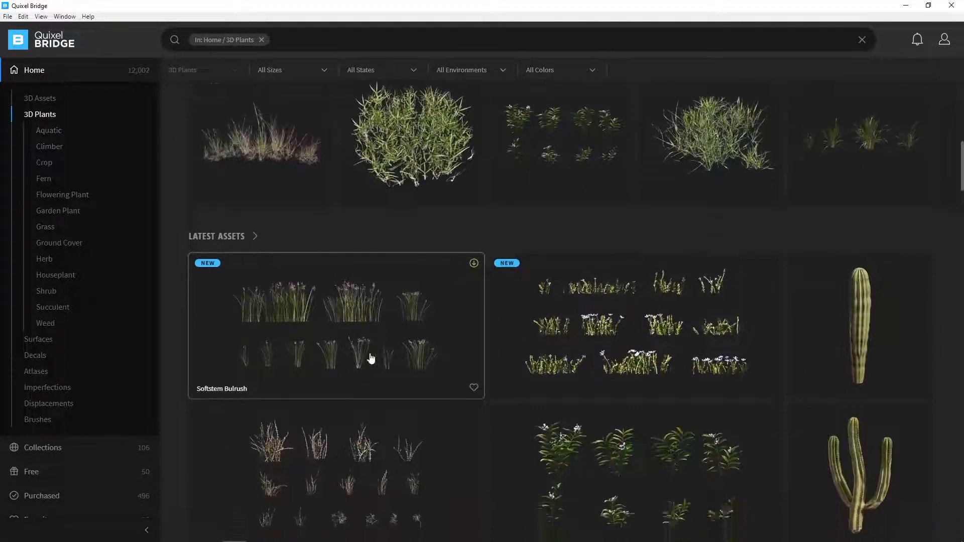
scroll(179, 452, "down", 7)
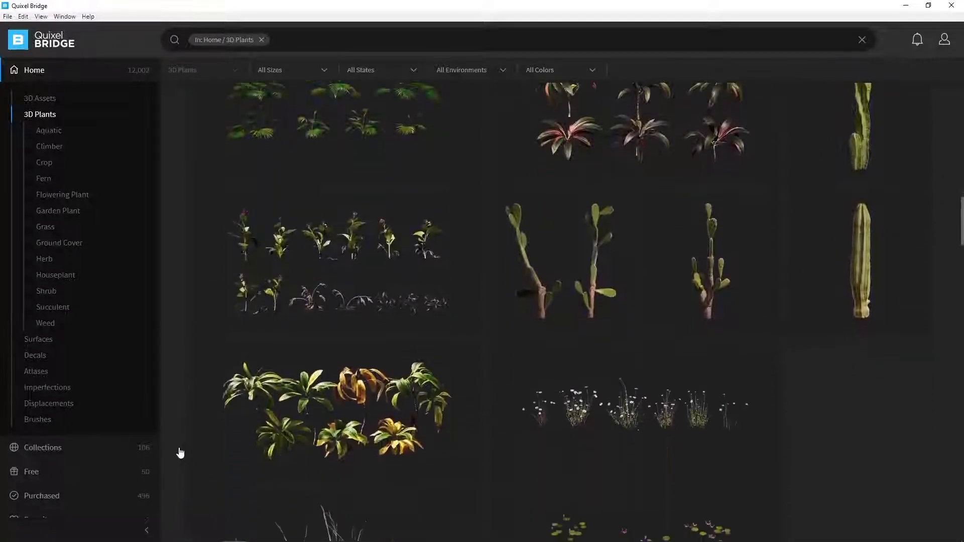
scroll(172, 461, "down", 12)
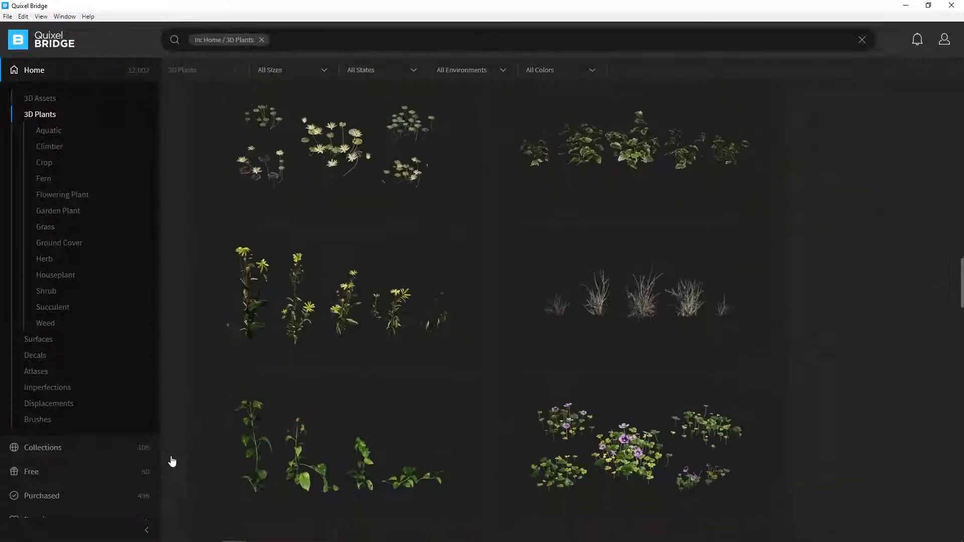
scroll(172, 461, "down", 12)
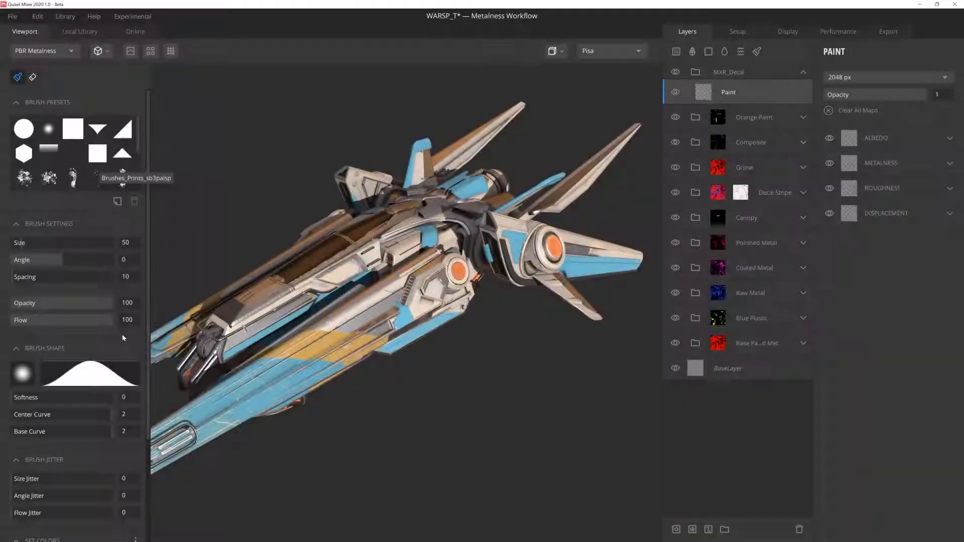
Switch to Quixel Mixer, stamp the MXR decal on the ship at brush size 499.2, and lower the Paint layer's Roughness opacity
scroll(122, 338, "down", 4)
left_click(22, 238)
double_click(162, 128)
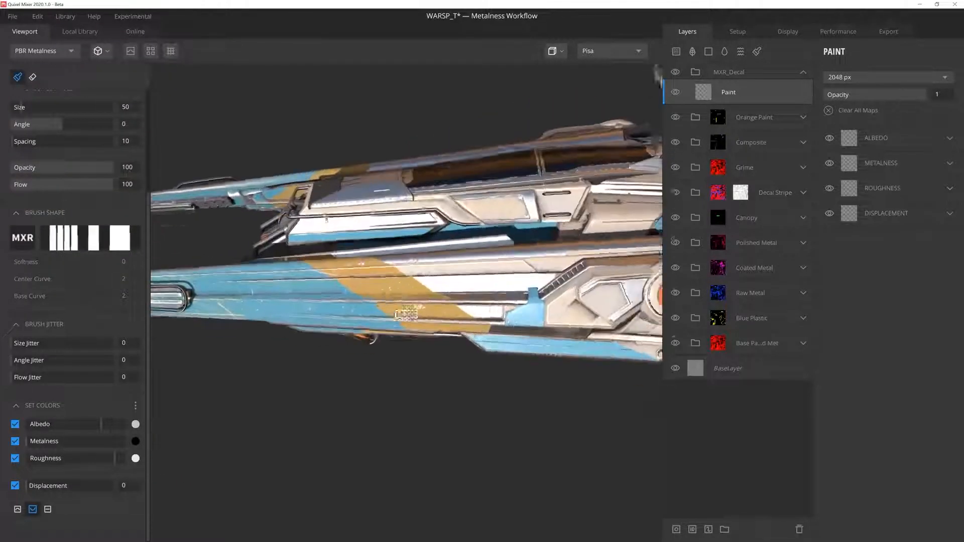
right_click_drag(413, 295, 467, 295, "ctrl")
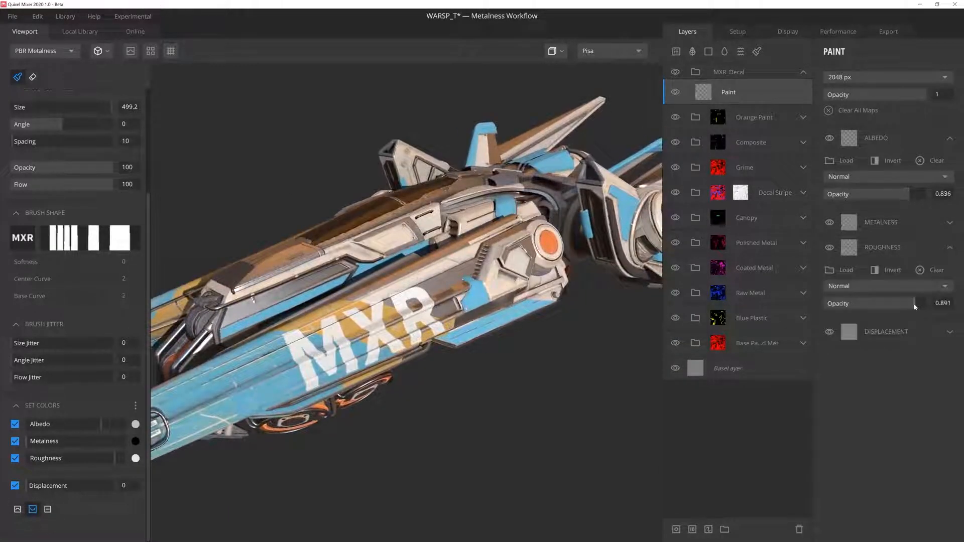
left_click_drag(917, 307, 893, 306)
left_click(758, 72)
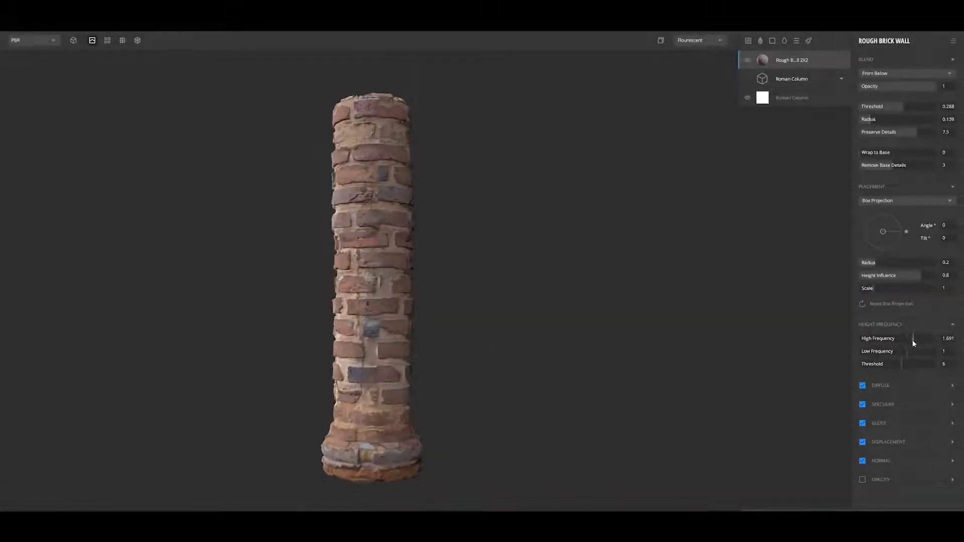
left_click_drag(899, 288, 867, 289)
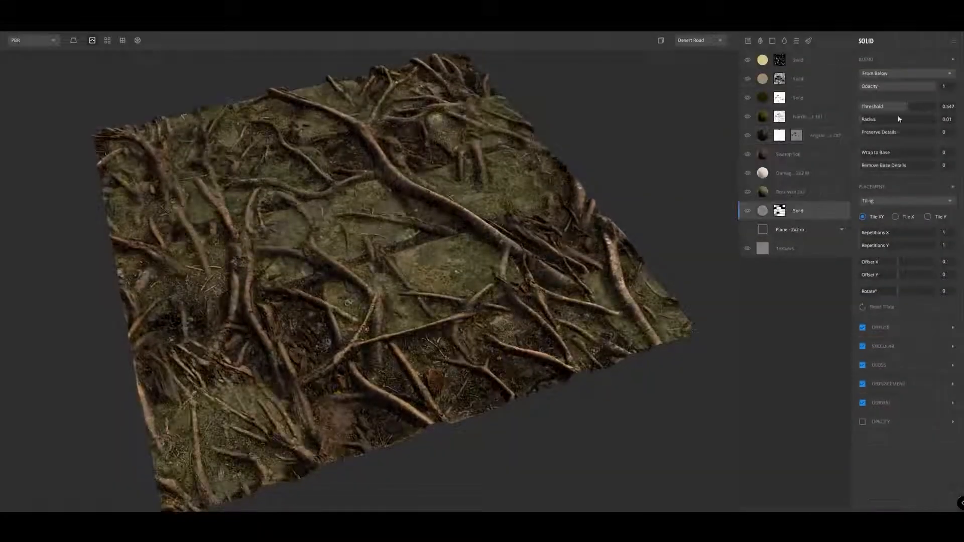
left_click_drag(881, 348, 872, 348)
left_click(874, 434)
scroll(893, 378, "down", 2)
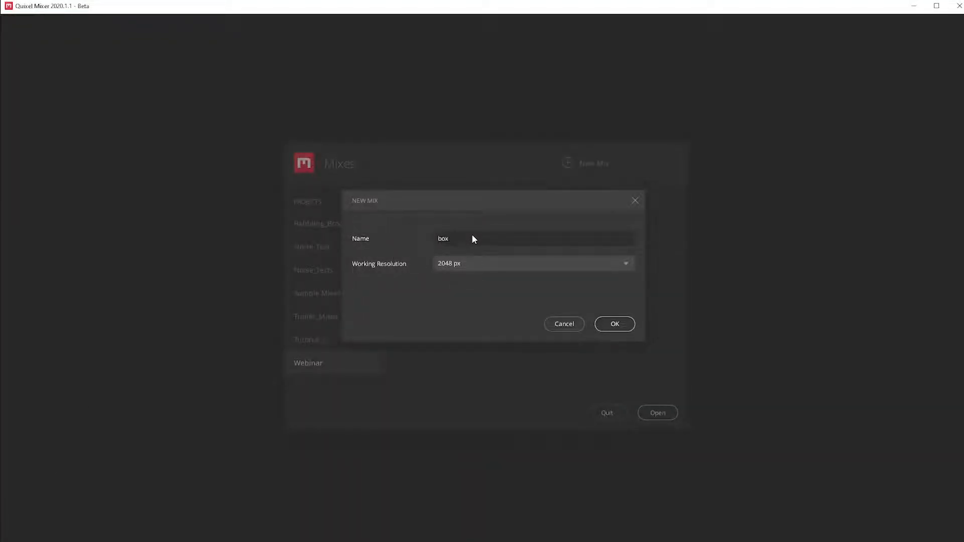
Create a 2048 px mix named box and load the Cardboard Box 3D asset as its model
key("Return")
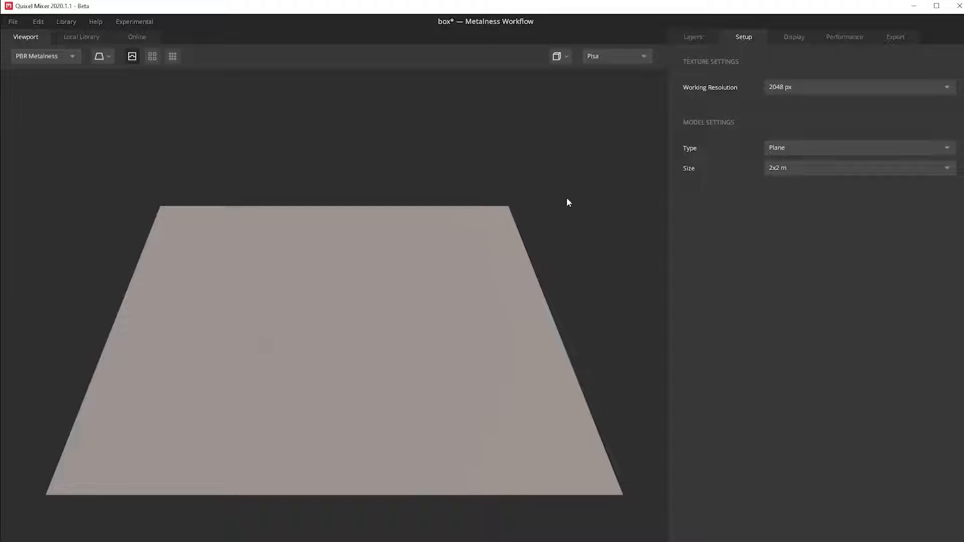
left_click(788, 147)
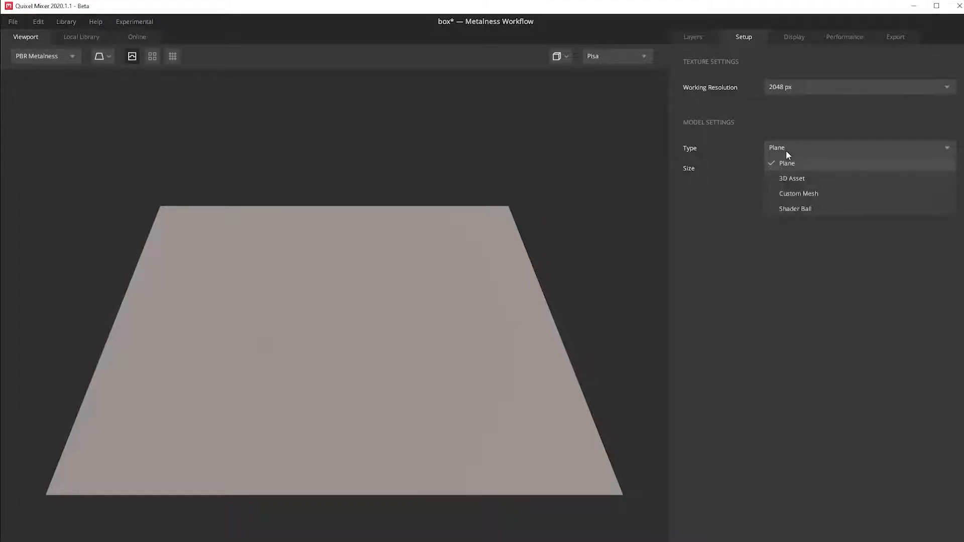
left_click(786, 181)
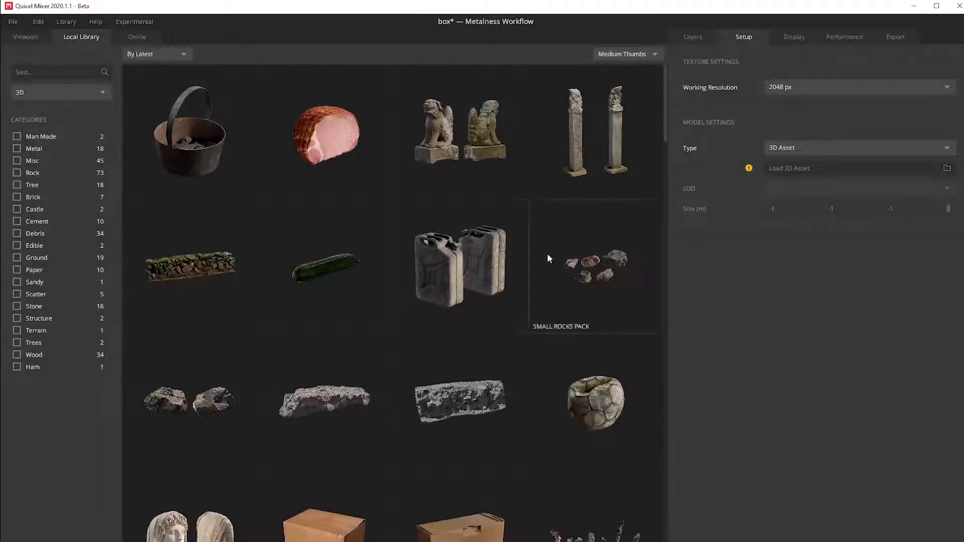
scroll(455, 268, "down", 4)
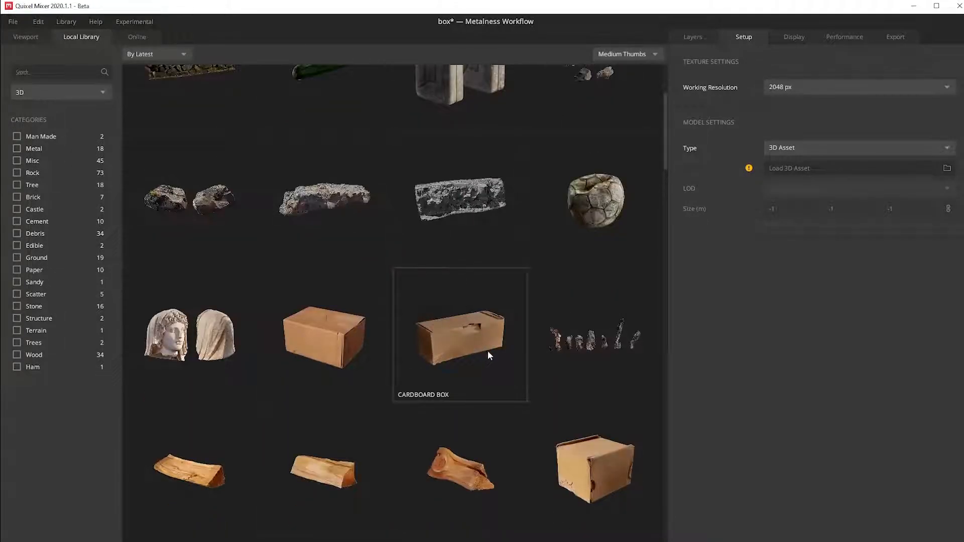
left_click(590, 486)
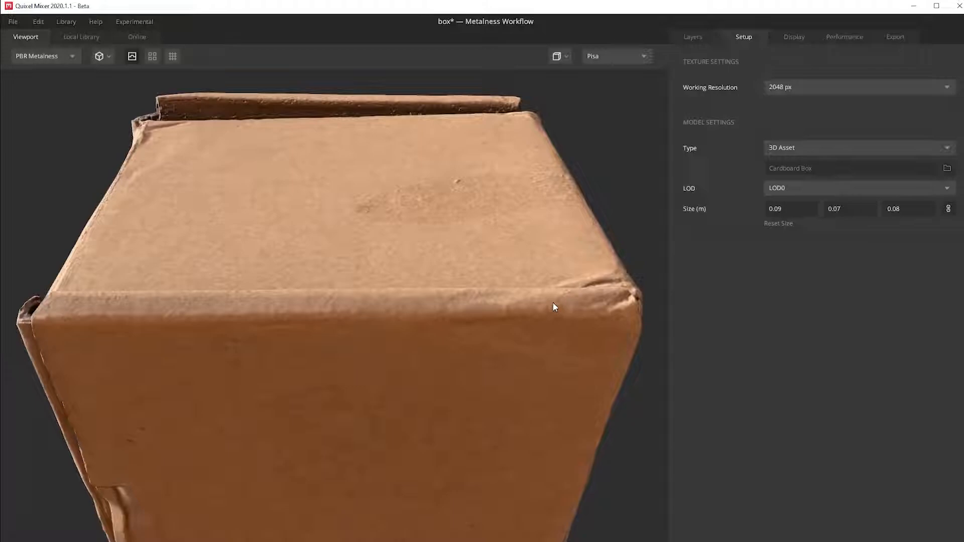
Inspect the cardboard box model from several angles while rotating the environment lighting around it
left_click_drag(553, 303, 309, 282)
scroll(265, 206, "down", 5)
scroll(345, 357, "up", 3)
left_click_drag(345, 358, 387, 333)
right_click_drag(387, 333, 498, 310, "shift")
left_click_drag(498, 311, 496, 303)
scroll(496, 303, "down", 2)
scroll(496, 302, "up", 3)
middle_click_drag(485, 346, 519, 331)
scroll(520, 332, "up", 2)
right_click_drag(519, 331, 747, 338, "shift")
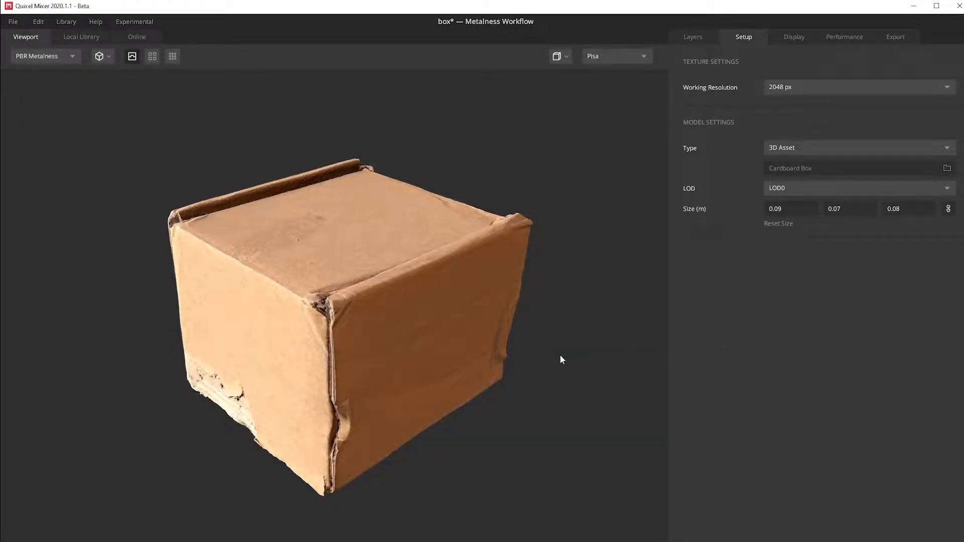
right_click_drag(576, 358, 547, 340, "shift")
Set the Albedo contrast of the Cardboard Box layer to 1.144
left_click(687, 38)
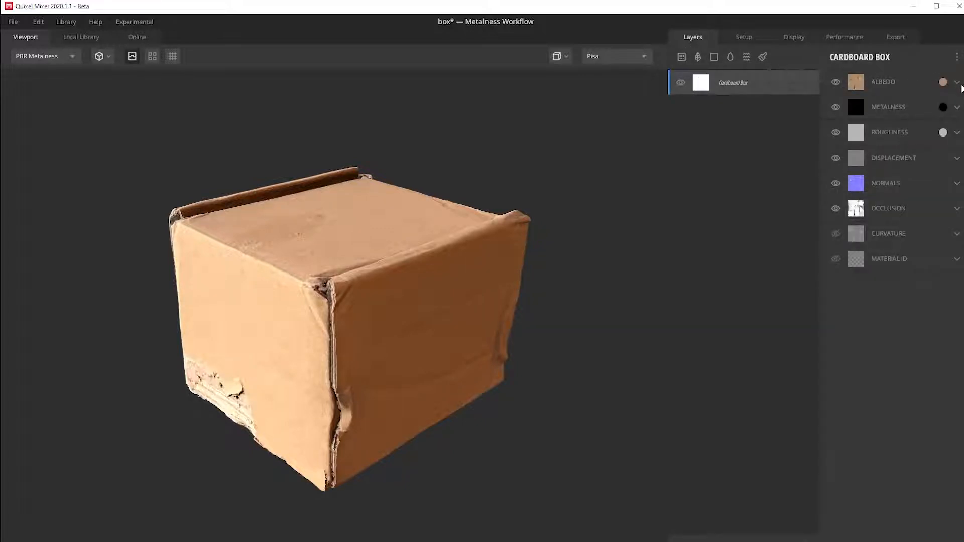
left_click(957, 82)
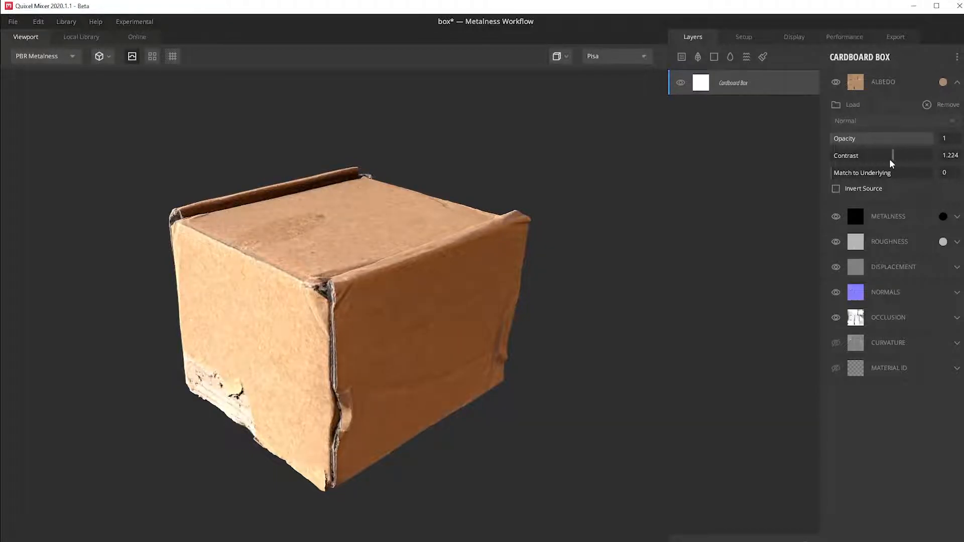
left_click_drag(911, 167, 890, 164)
Browse the online asset library, filter it to the Surface type, and search for "conc"
left_click(85, 38)
scroll(423, 291, "down", 2)
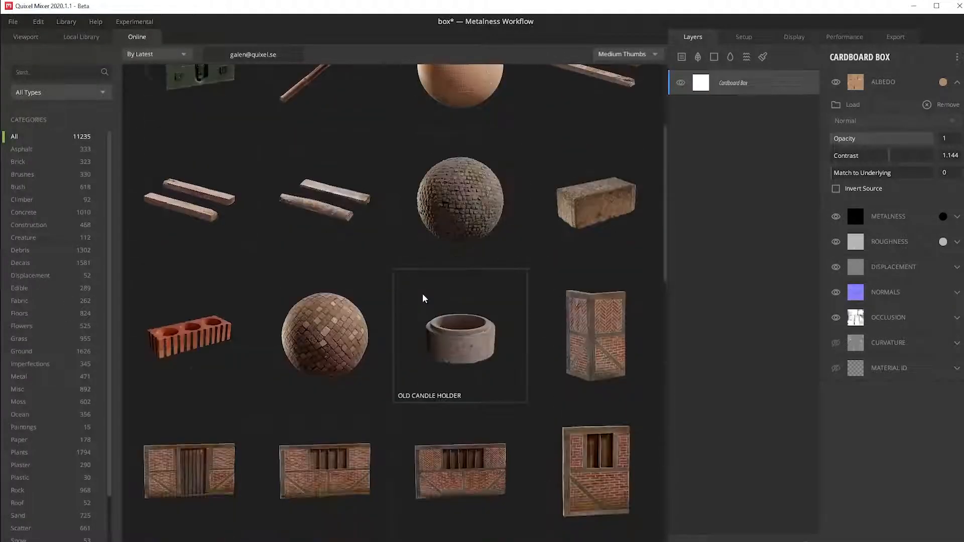
scroll(423, 299, "down", 10)
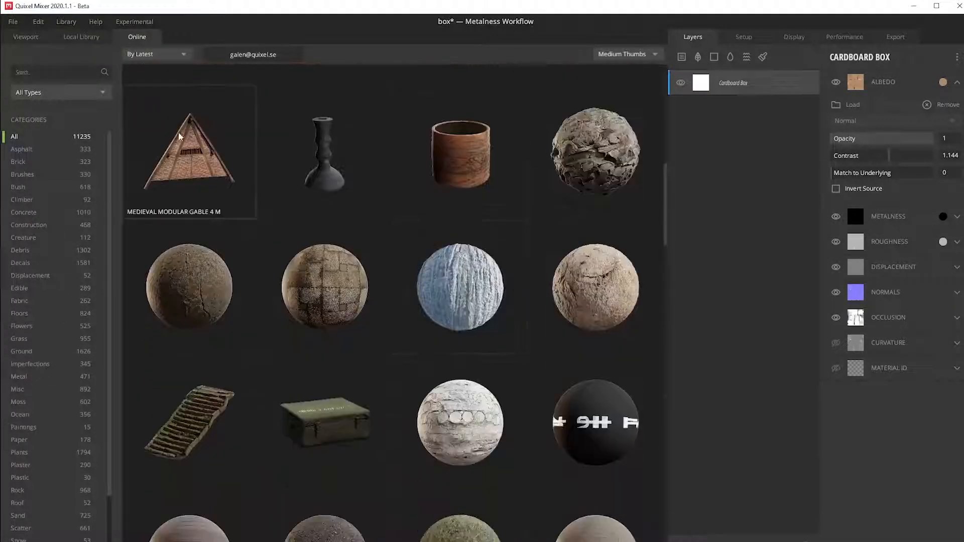
left_click(67, 120)
left_click(52, 71)
type("conc")
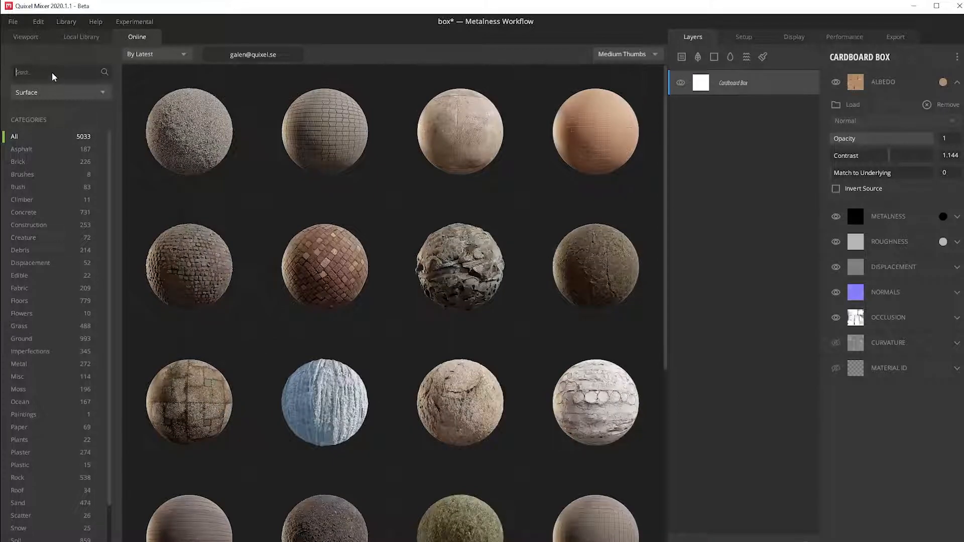
Search the online surfaces for "sand" and for "rock"
key("BackSpace")
key("BackSpace")
key("BackSpace")
key("BackSpace")
type("sand")
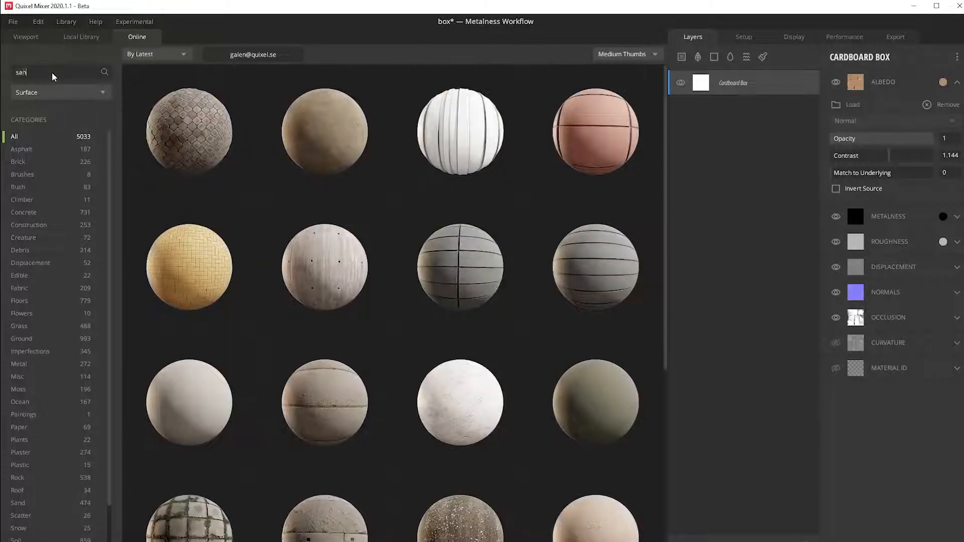
key("BackSpace")
key("BackSpace")
key("BackSpace")
key("BackSpace")
type("brick")
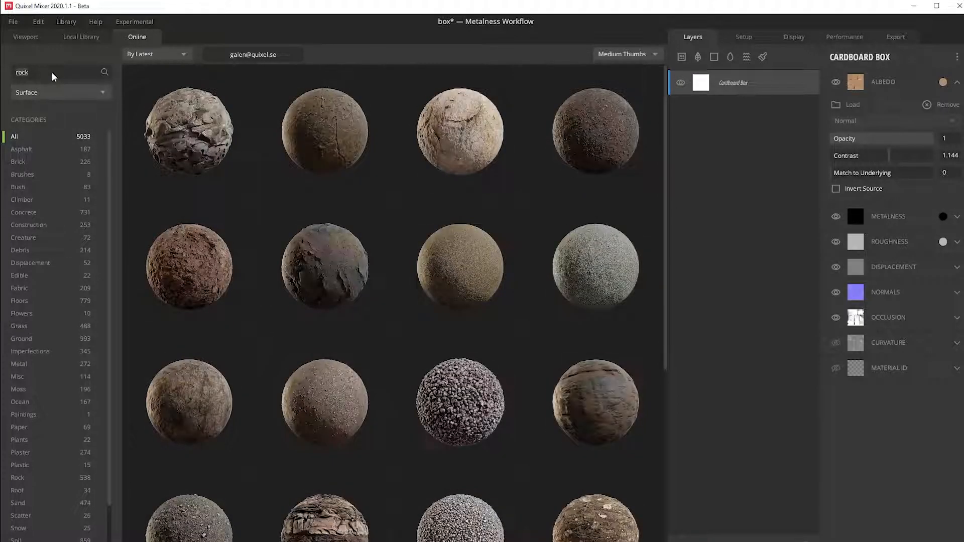
Search the online surfaces for "paper" and browse the matching materials
key("BackSpace")
key("BackSpace")
key("BackSpace")
key("BackSpace")
key("BackSpace")
type("paper")
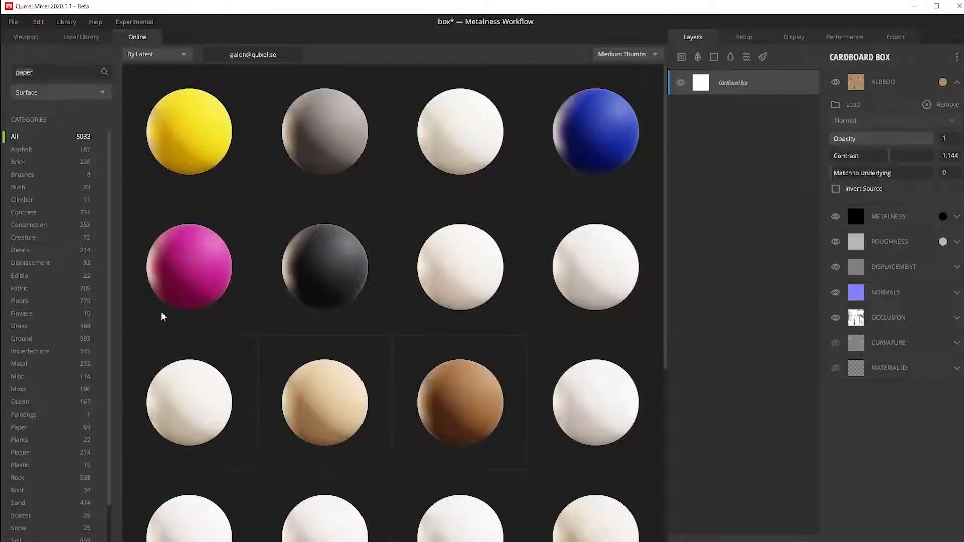
scroll(496, 351, "down", 3)
scroll(496, 350, "down", 15)
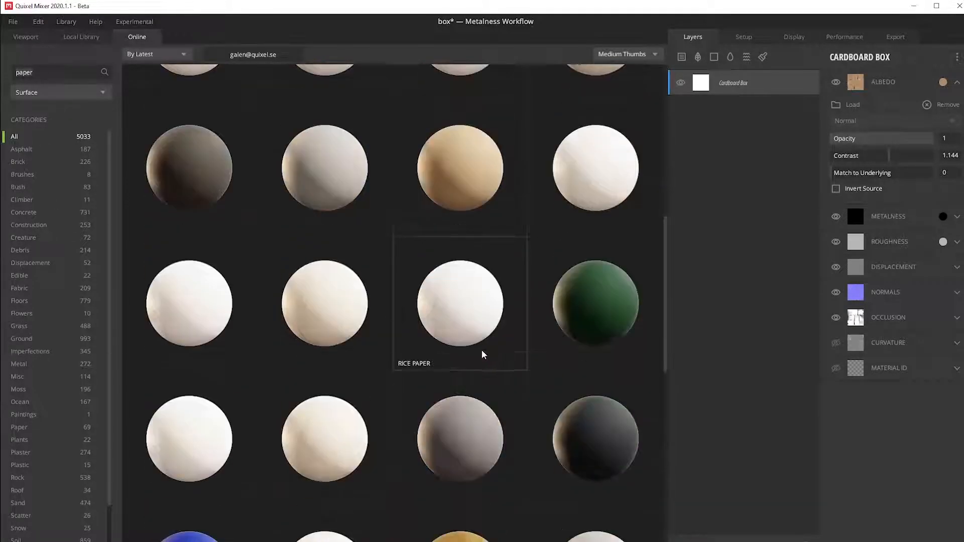
Find the grey Wrinkled Paper surface among the online paper materials and add it as a layer above the Cardboard Box
scroll(607, 390, "down", 1)
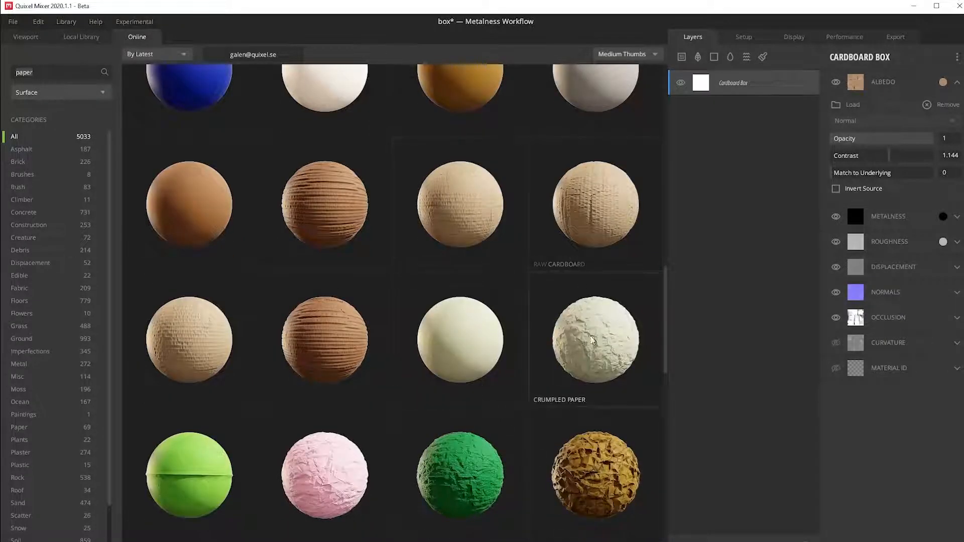
scroll(516, 502, "down", 4)
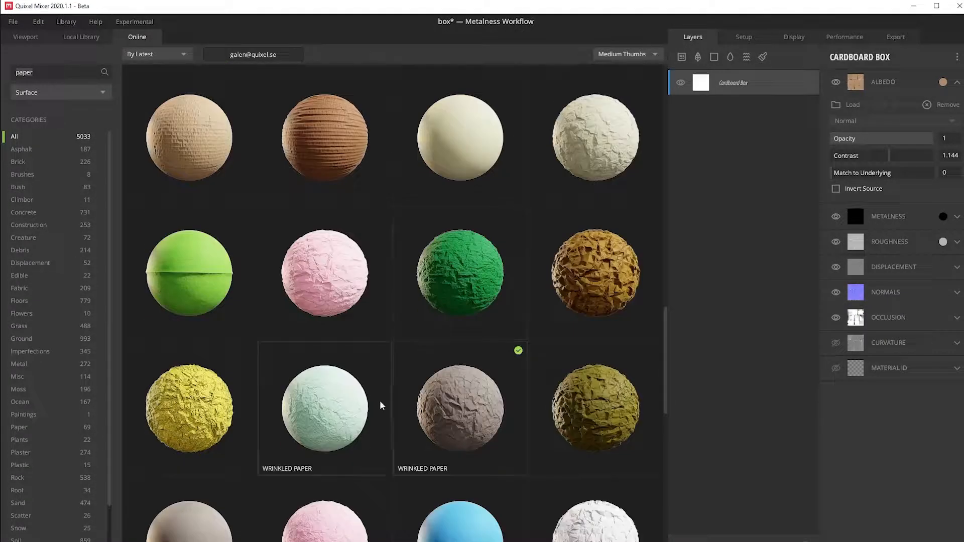
left_click(458, 413)
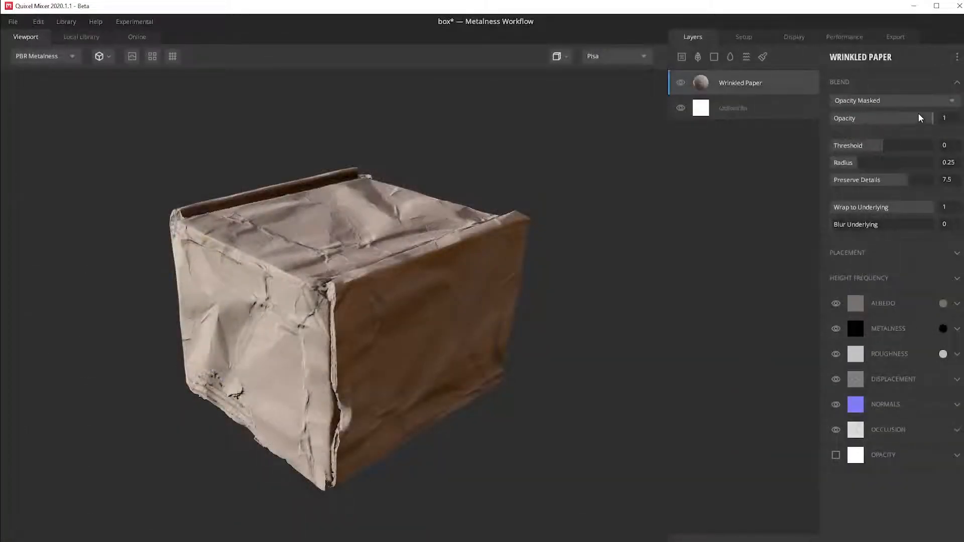
left_click(943, 303)
left_click_drag(447, 262, 401, 307)
left_click(557, 387)
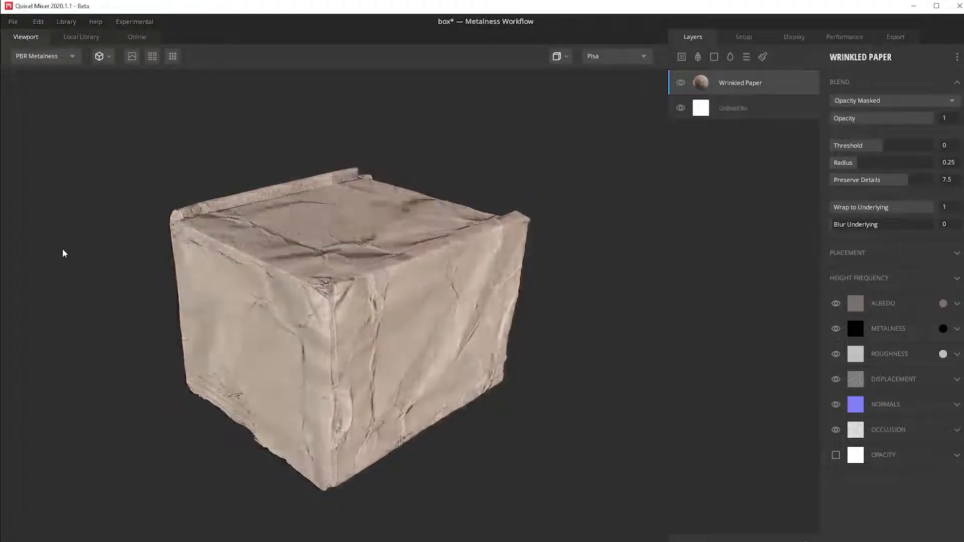
Pick the underlying color as the Wrinkled Paper layer's albedo color, then turn off the layer's Albedo channel
middle_click(944, 308)
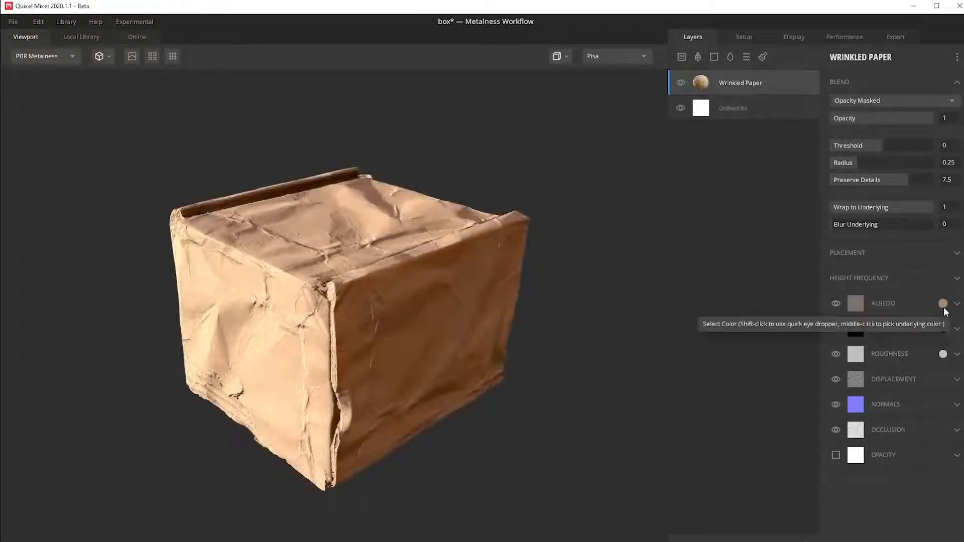
left_click(944, 305)
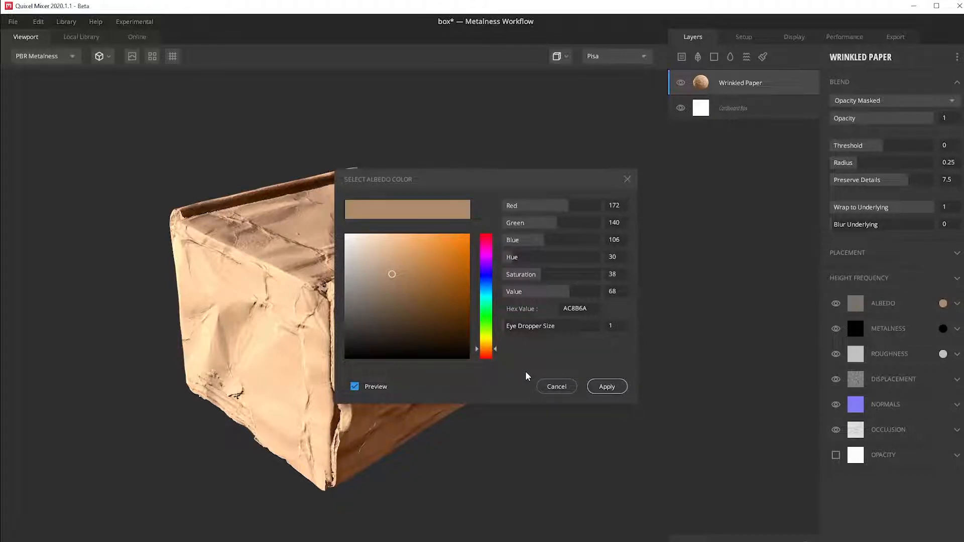
left_click(836, 303)
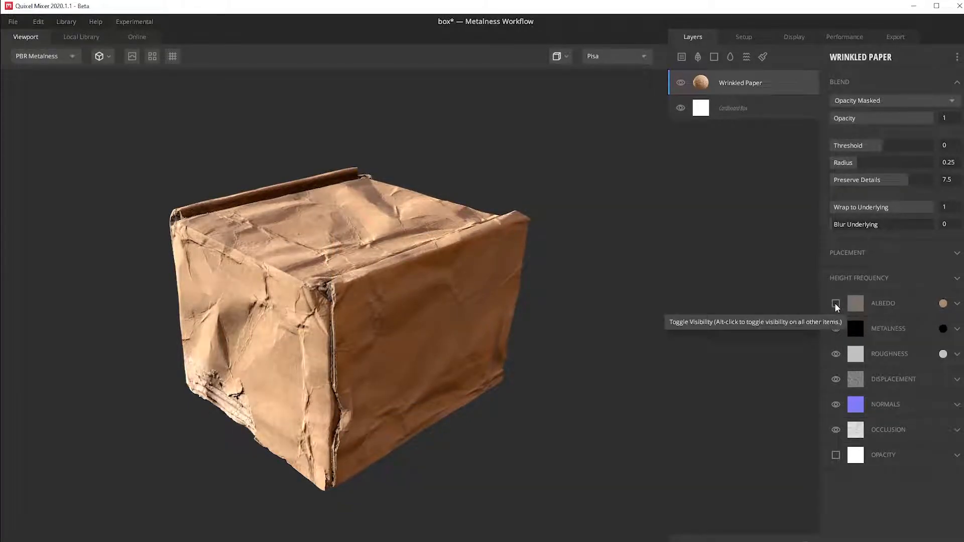
left_click_drag(413, 306, 622, 301)
right_click_drag(623, 302, 665, 305, "shift")
left_click_drag(329, 284, 362, 347)
scroll(363, 347, "down", 1)
scroll(368, 300, "up", 2)
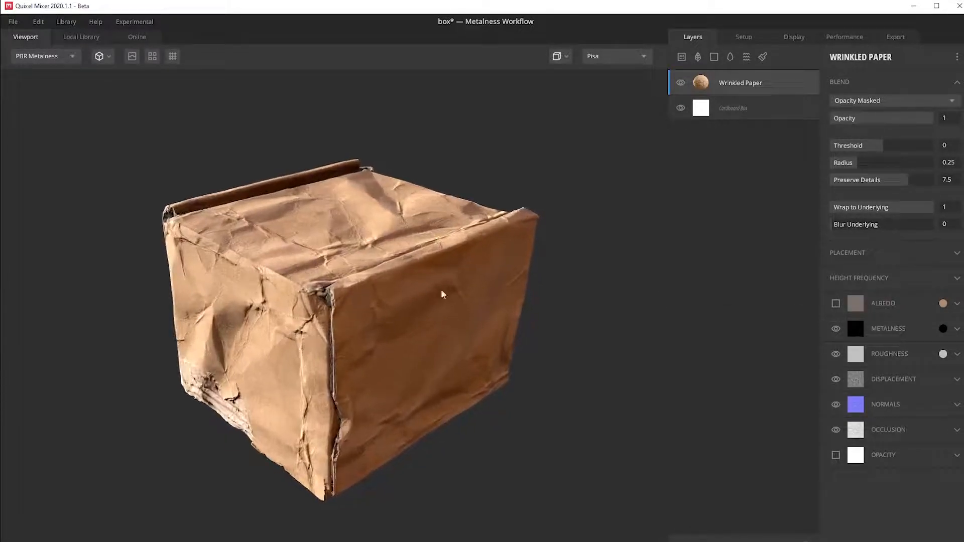
left_click(944, 354)
left_click_drag(358, 312, 346, 313)
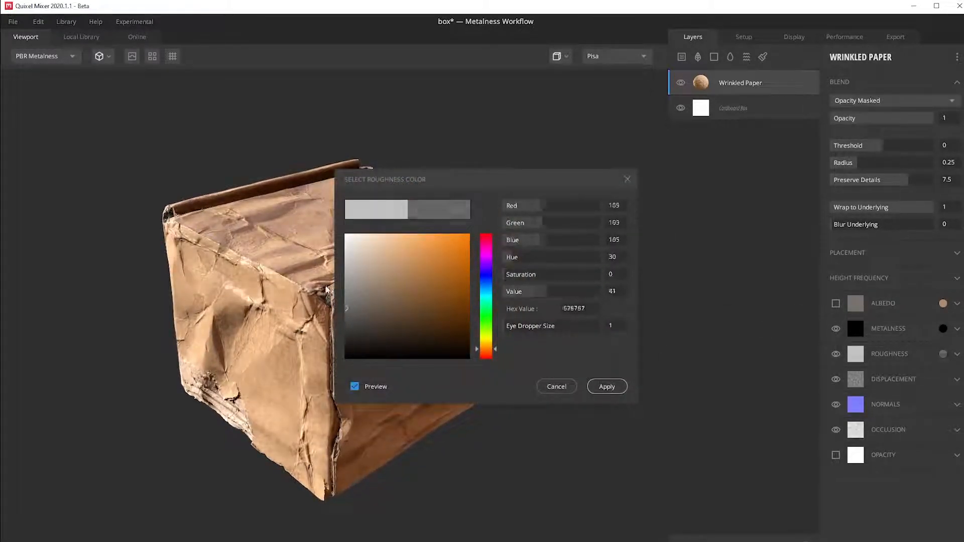
left_click(557, 387)
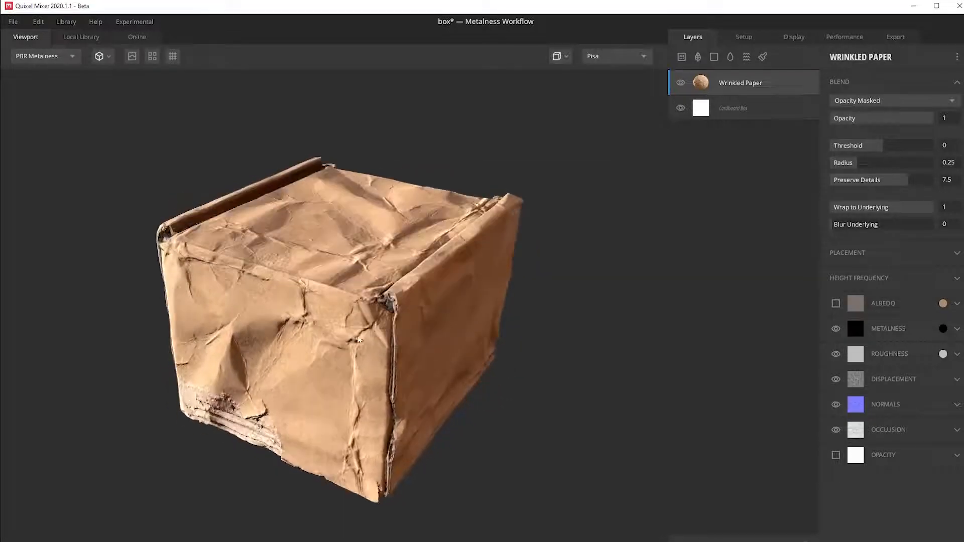
Set the Normals strength of the Wrinkled Paper layer to 0.542
left_click_drag(322, 327, 355, 289)
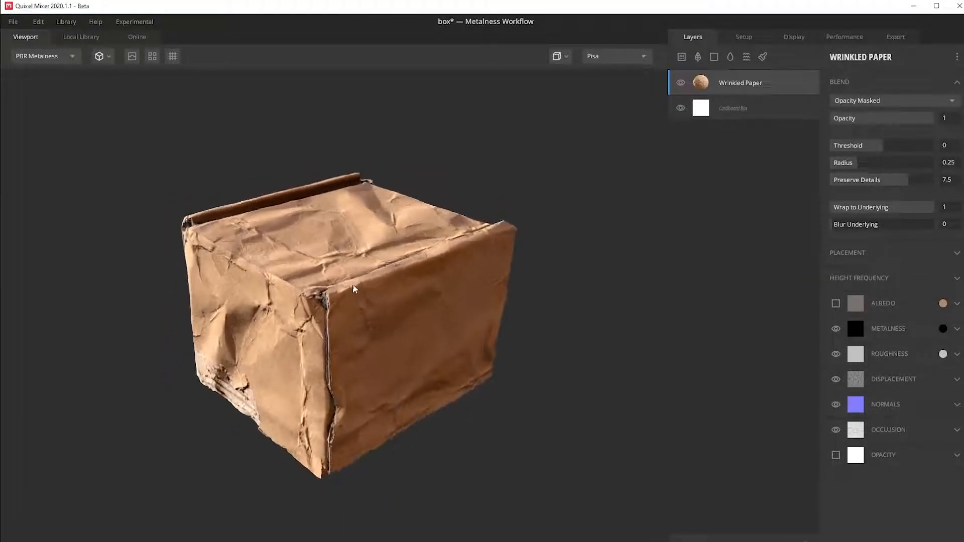
left_click(886, 405)
mouse_move(893, 462)
left_mouse_down()
mouse_move(842, 471)
mouse_move(853, 458)
mouse_move(886, 459)
left_mouse_up()
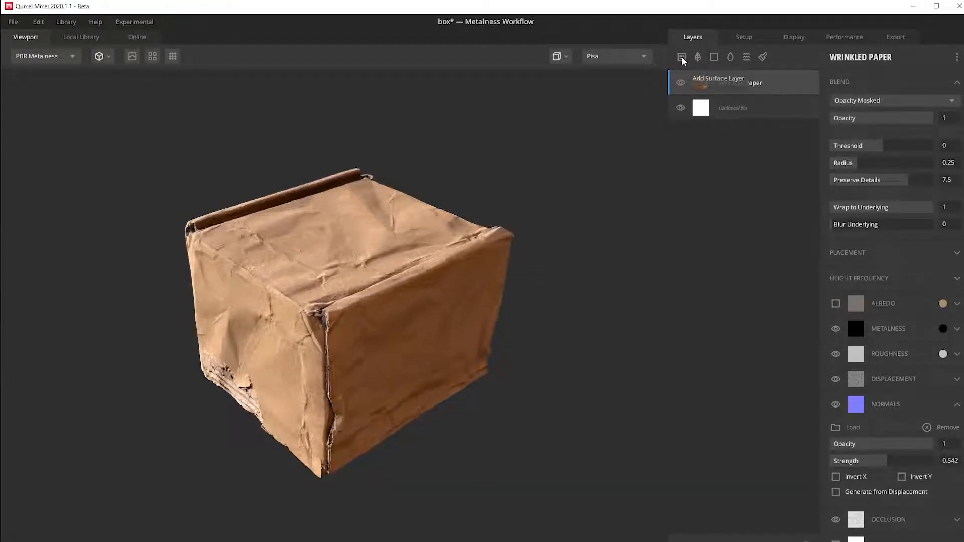
Search the local surfaces for "paper", add the Cardboard surface as a new layer, and check it in the Albedo view
left_click(681, 56)
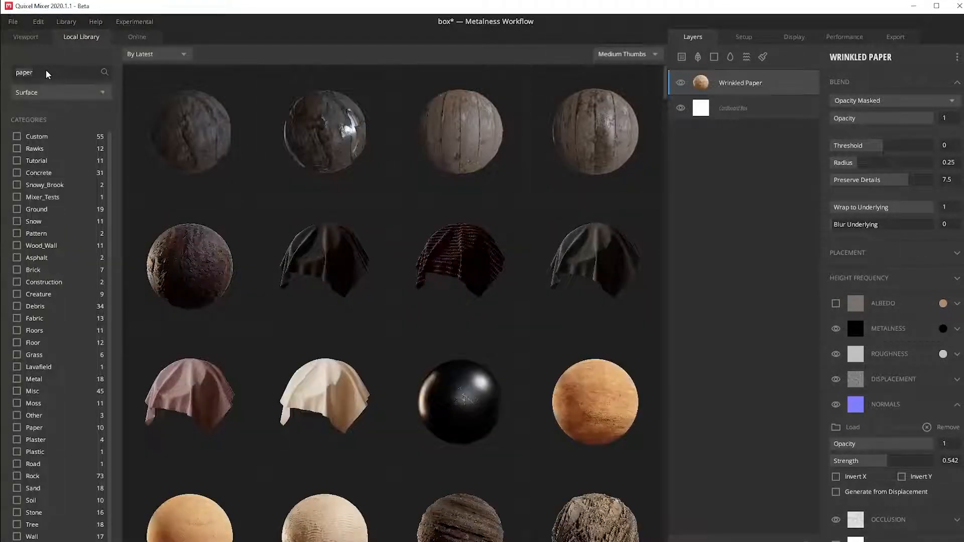
key("Return")
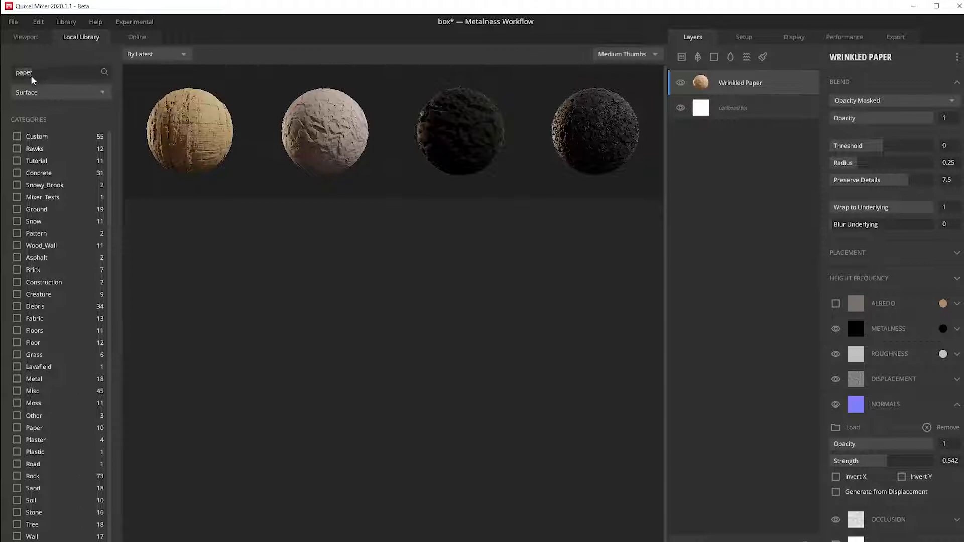
left_click(184, 130)
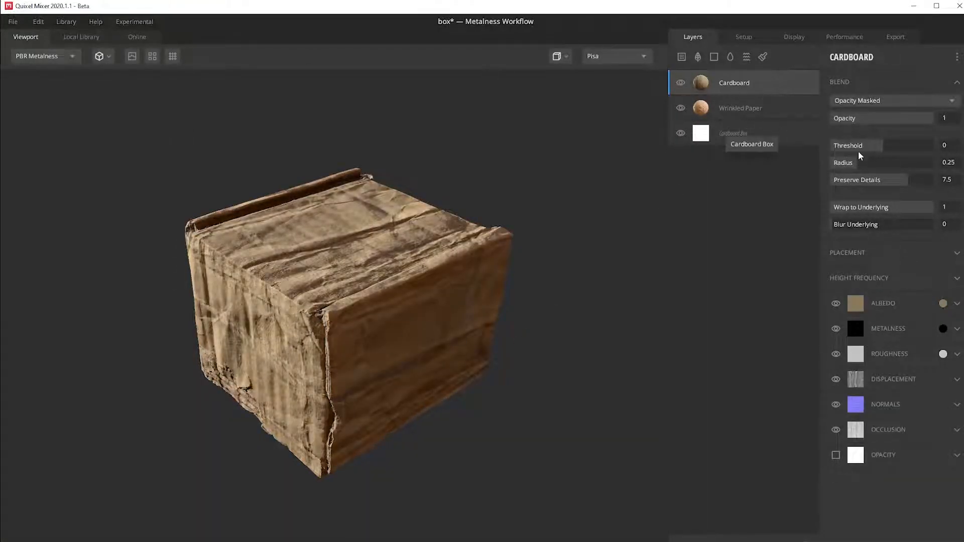
key("2")
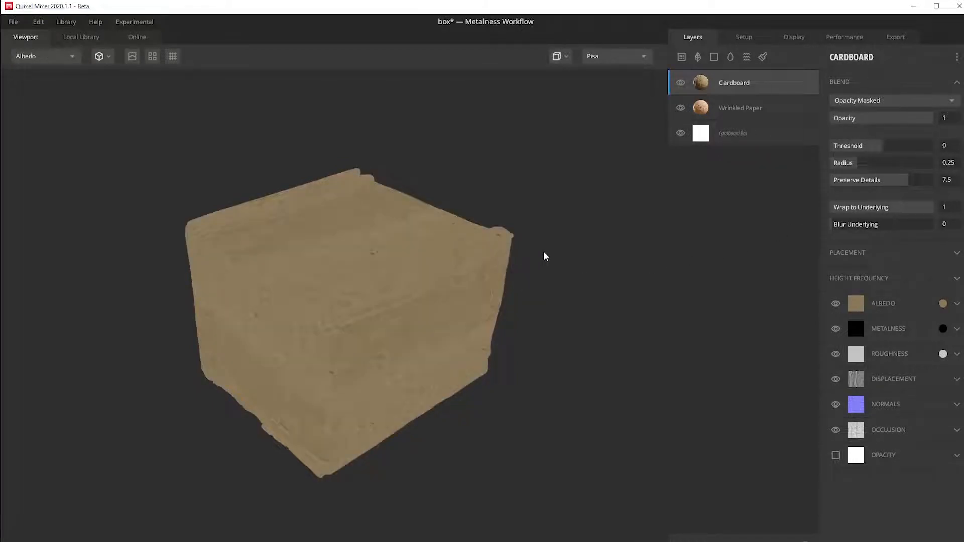
key("1")
Try rotating the Cardboard layer's box projection and switching its placement to Tiling
left_click(866, 259)
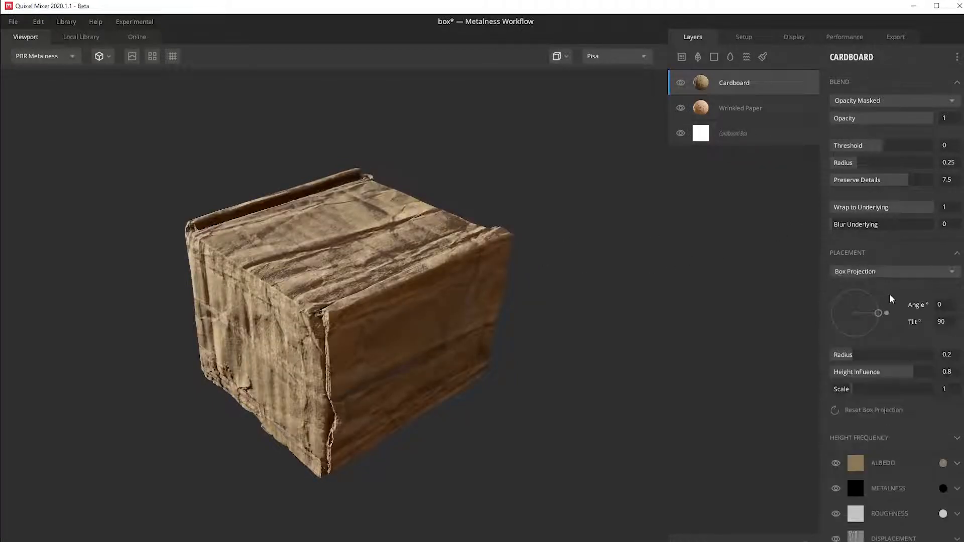
mouse_move(878, 313)
left_mouse_down()
mouse_move(860, 314)
mouse_move(864, 294)
mouse_move(834, 306)
mouse_move(836, 337)
mouse_move(881, 296)
left_mouse_up()
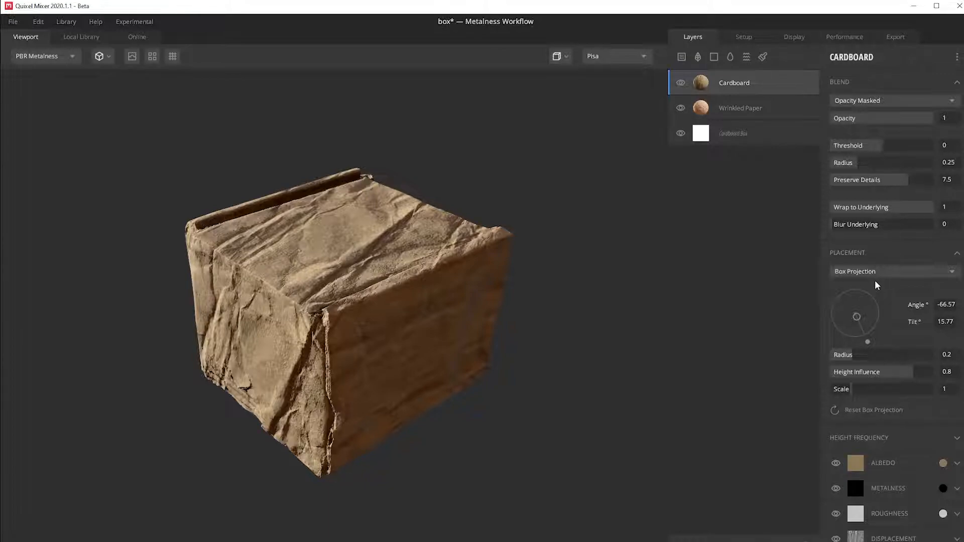
left_click(877, 271)
left_click(860, 288)
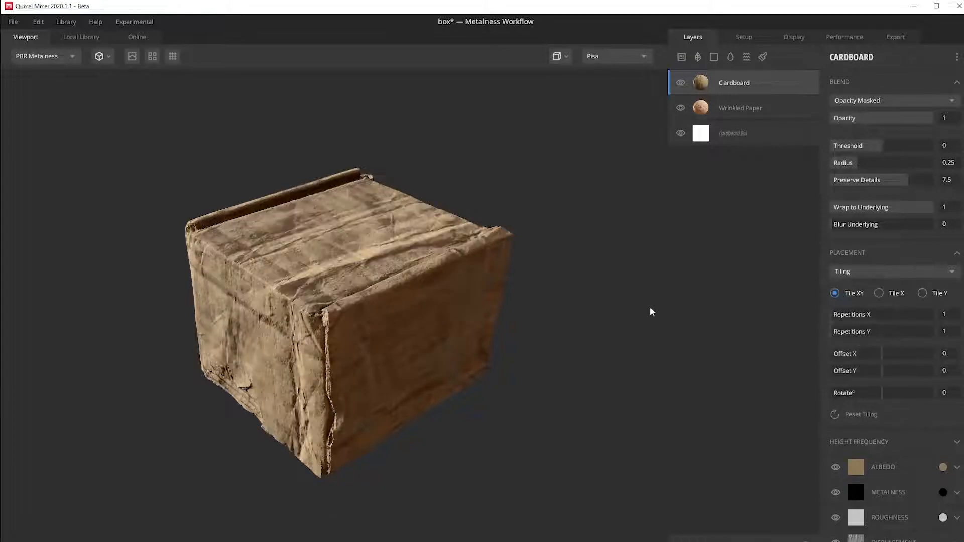
left_click_drag(837, 317, 861, 282)
Place the Cardboard layer with Box Projection at angle 90°, tilt 90° and scale 0.225
left_click(865, 271)
left_click(860, 300)
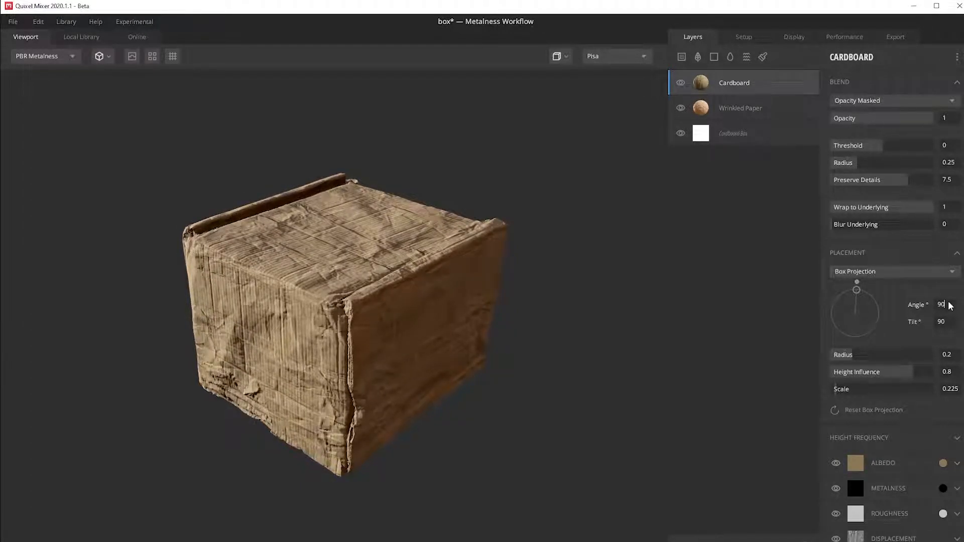
left_click_drag(474, 326, 612, 354)
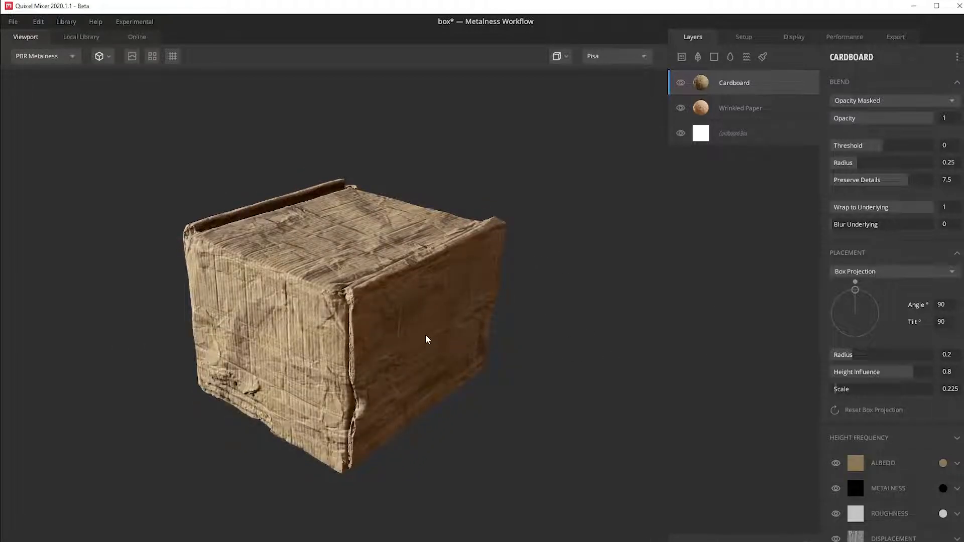
left_click_drag(425, 341, 539, 365)
Turn off the Cardboard layer's Albedo channel and set its box projection scale to 0.374
left_click(837, 463)
left_click_drag(379, 339, 332, 363)
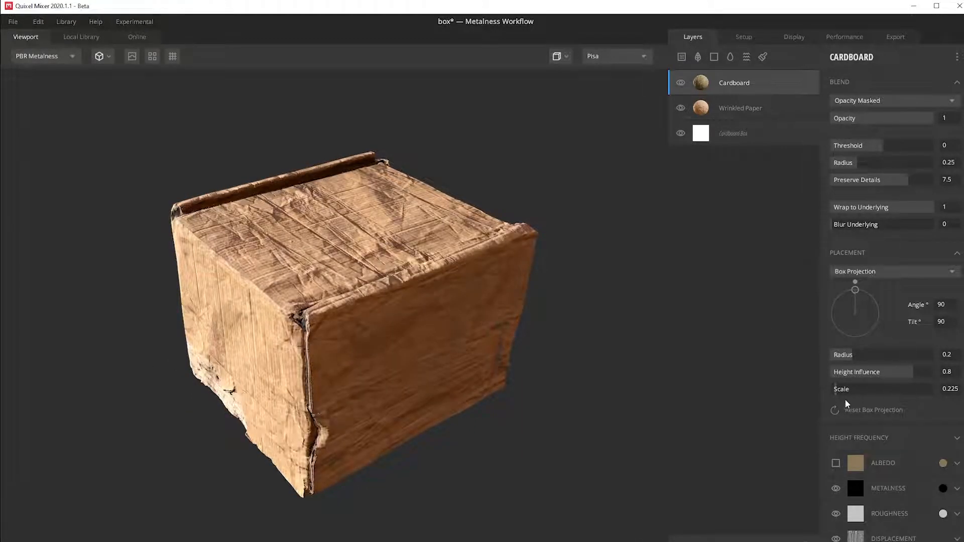
left_click_drag(838, 390, 839, 392)
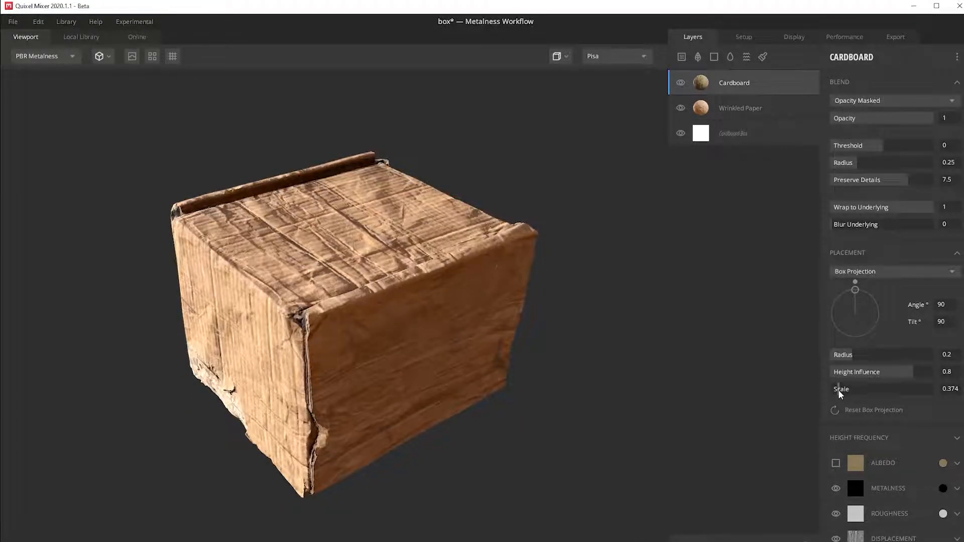
left_click_drag(349, 326, 552, 362)
Set the Normals strength of the Cardboard layer to 0.557
scroll(899, 490, "down", 3)
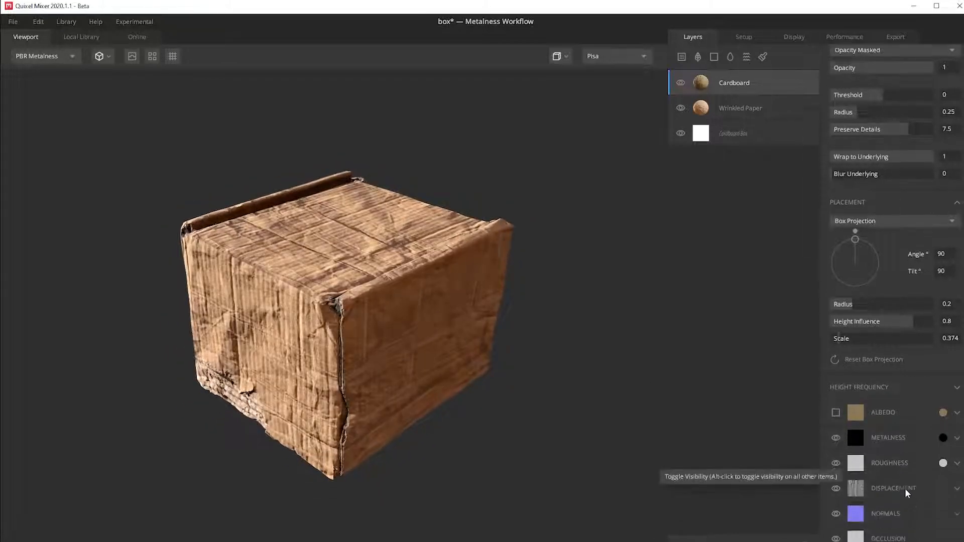
left_click(887, 496)
scroll(878, 502, "down", 4)
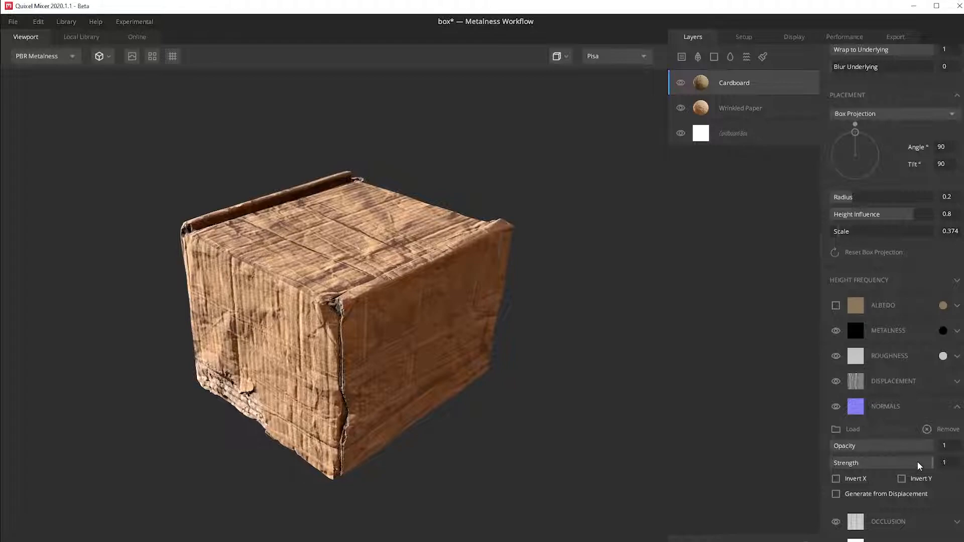
left_click_drag(927, 466, 887, 463)
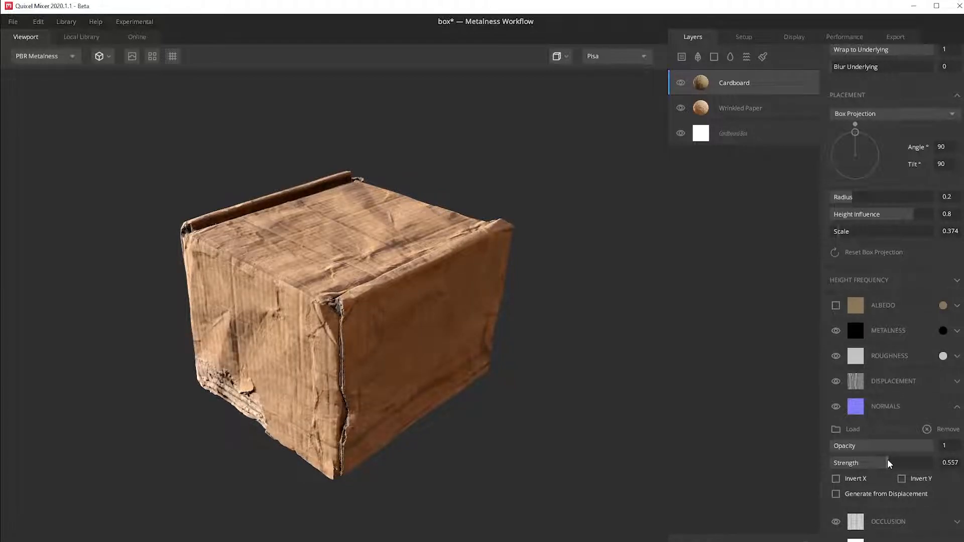
Add a mask stack to the Cardboard layer with a Position Gradient component
right_click(757, 84)
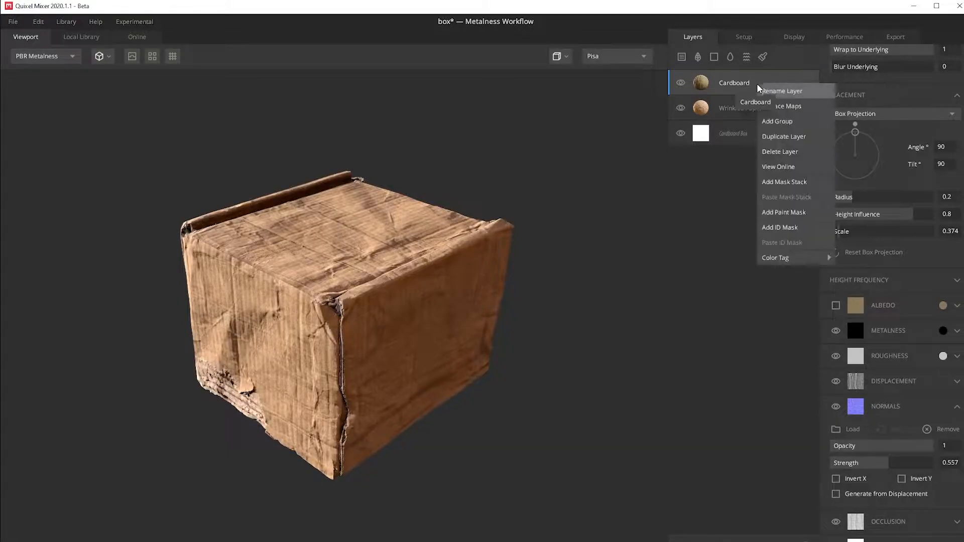
left_click(789, 180)
left_click(832, 57)
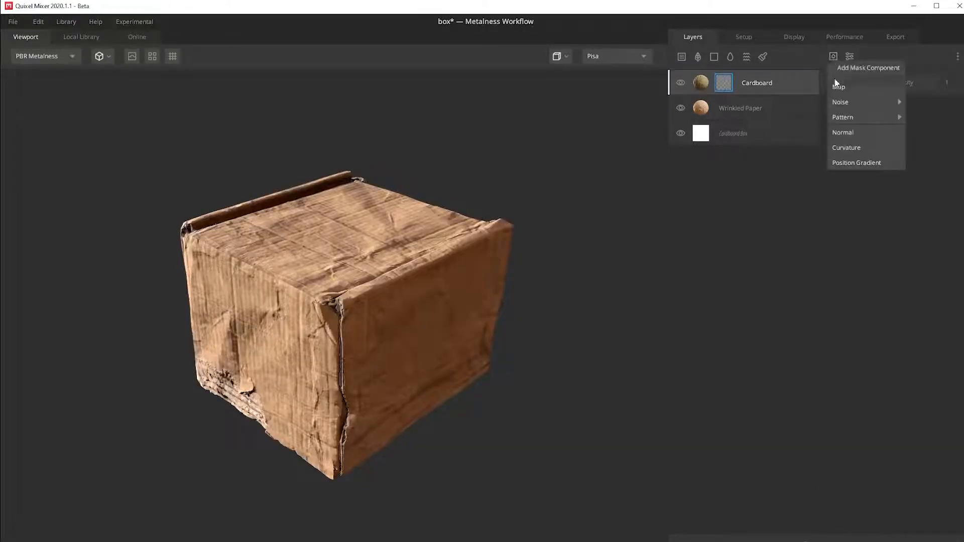
left_click(860, 166)
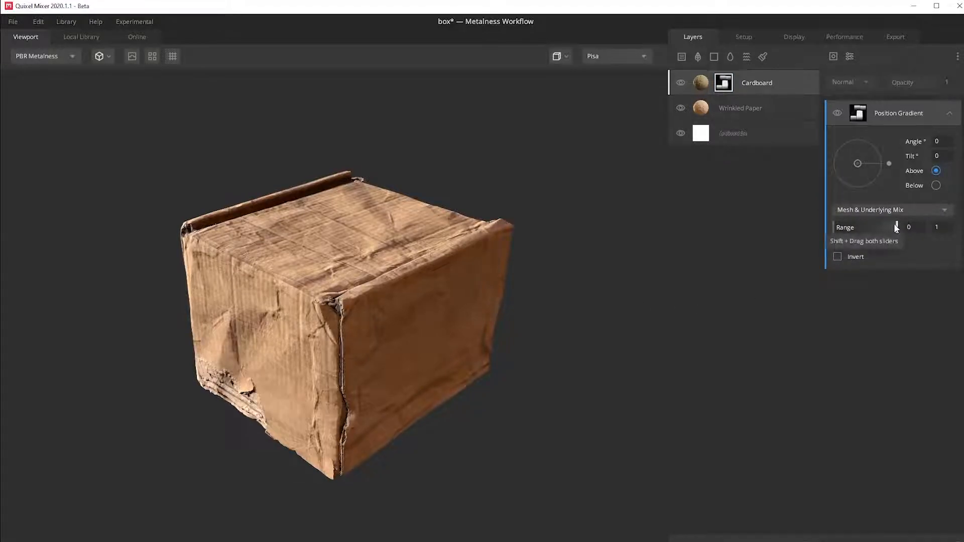
Adjust the Position Gradient mask's range to 0.341–1, previewing the mask on the box
key("m")
mouse_move(902, 231)
left_mouse_down()
mouse_move(876, 234)
mouse_move(911, 237)
left_mouse_up()
left_click_drag(836, 230, 859, 236)
key("m")
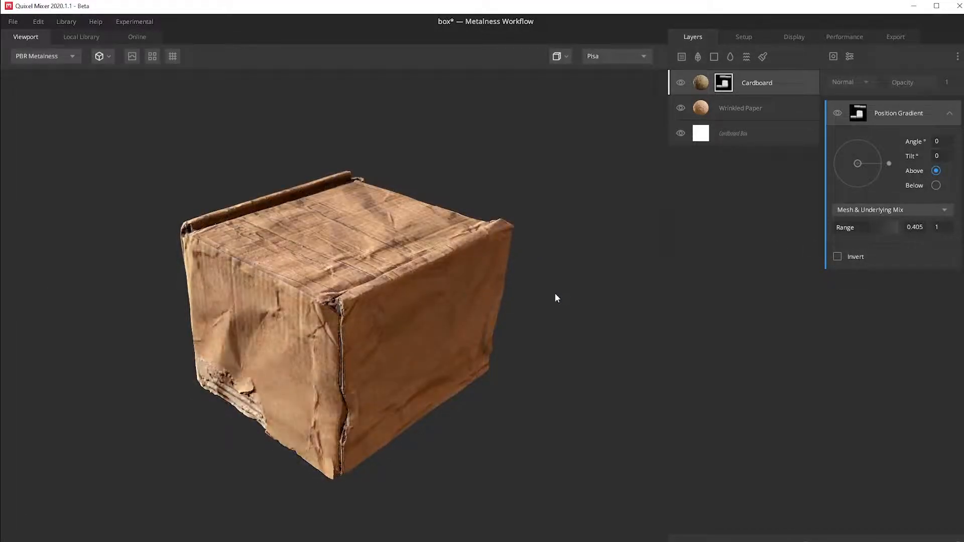
mouse_move(865, 234)
left_mouse_down()
mouse_move(880, 231)
mouse_move(851, 230)
mouse_move(876, 243)
mouse_move(855, 240)
left_mouse_up()
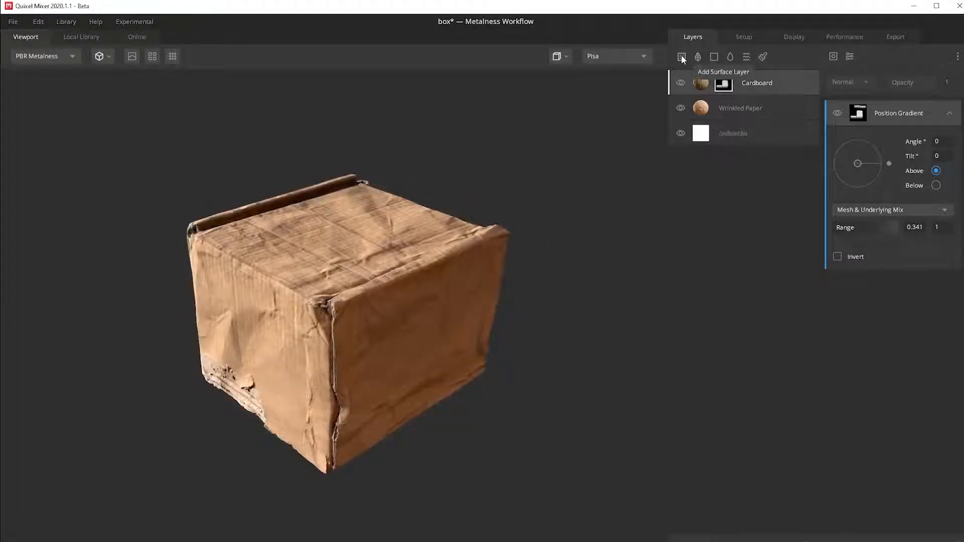
Search the local surfaces for "moss", add Mossy Ground 2x2 M as a layer, and set its box projection scale to 0.08
left_click(681, 57)
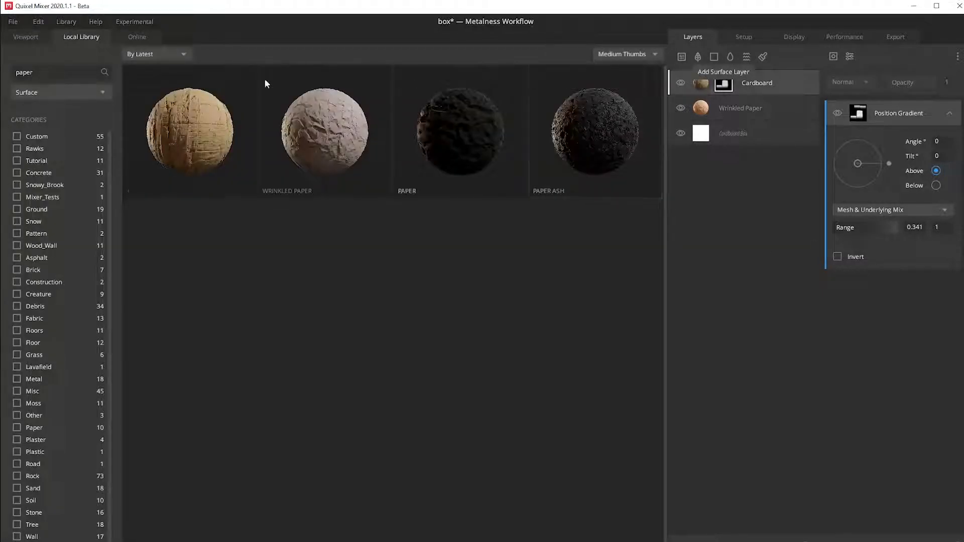
double_click(51, 74)
type("moss")
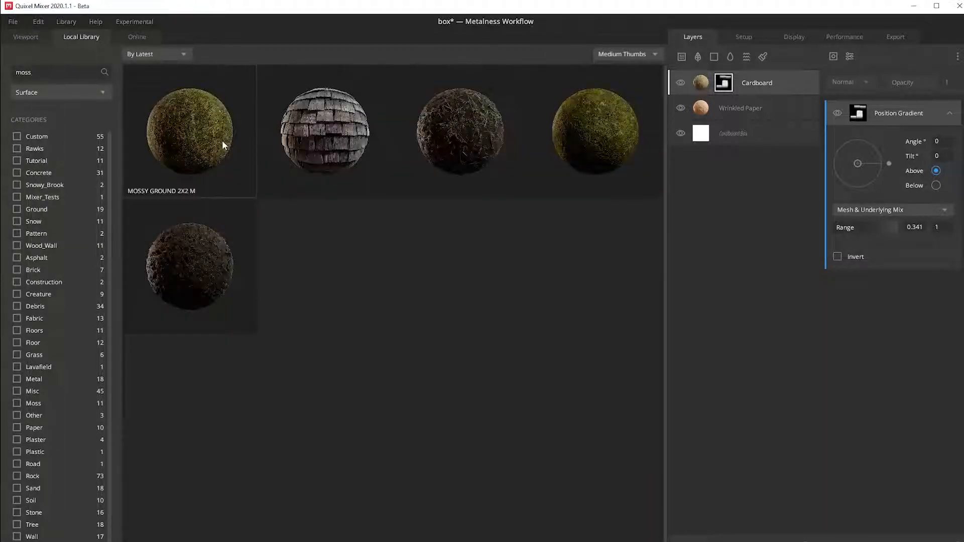
left_click(185, 145)
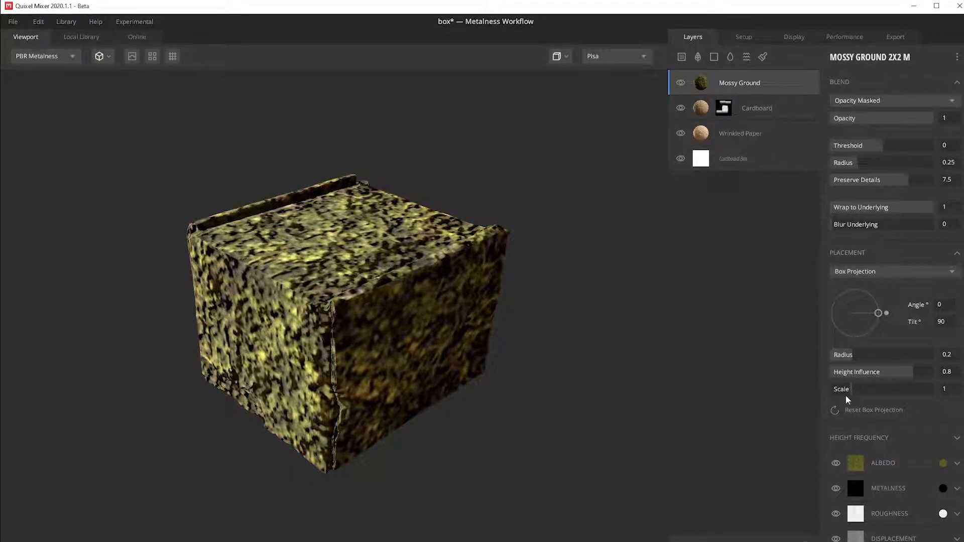
left_click_drag(849, 394, 833, 396)
mouse_move(457, 328)
left_mouse_down("alt")
mouse_move(496, 265)
mouse_move(469, 328)
left_mouse_up("alt")
Add a mask stack with an inverted Position Gradient component to the Mossy Ground layer
right_click(778, 81)
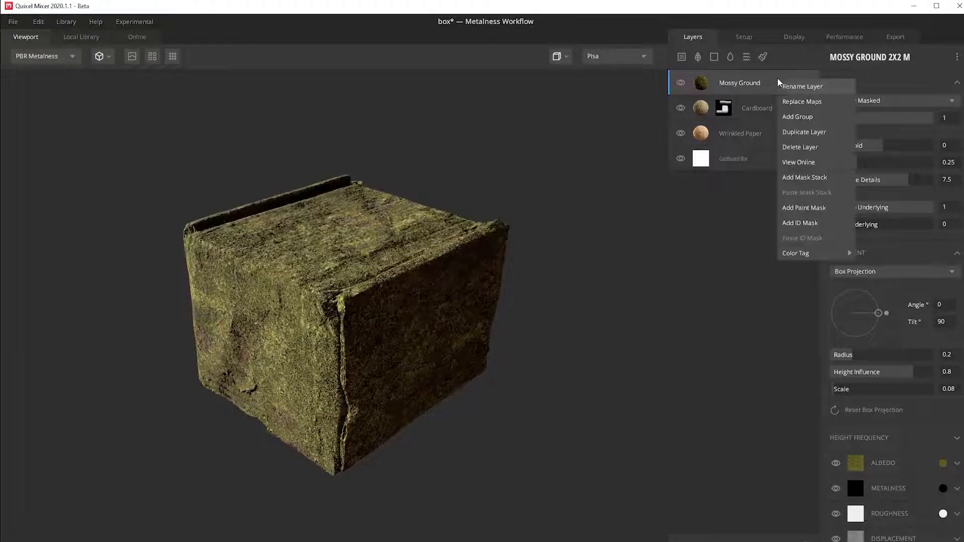
left_click(806, 186)
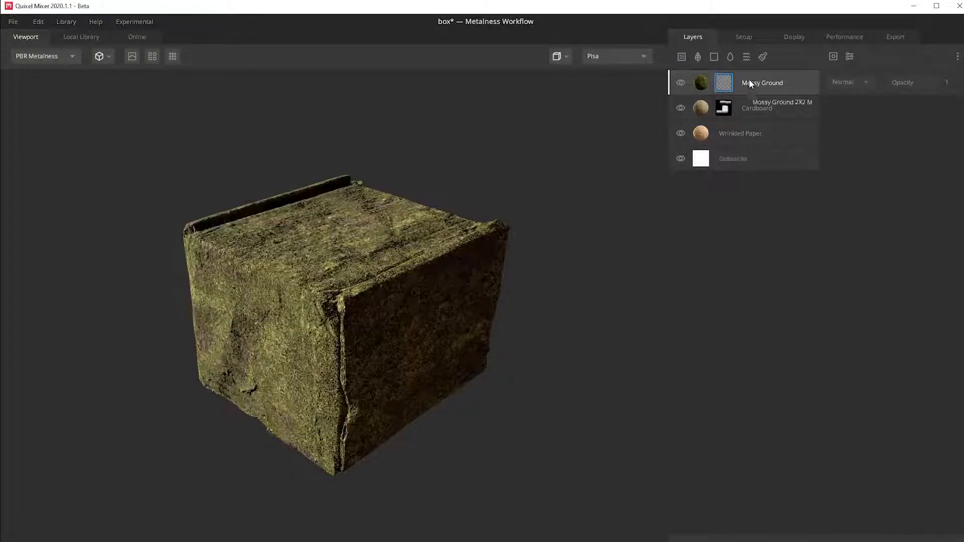
left_click(833, 56)
left_click(854, 163)
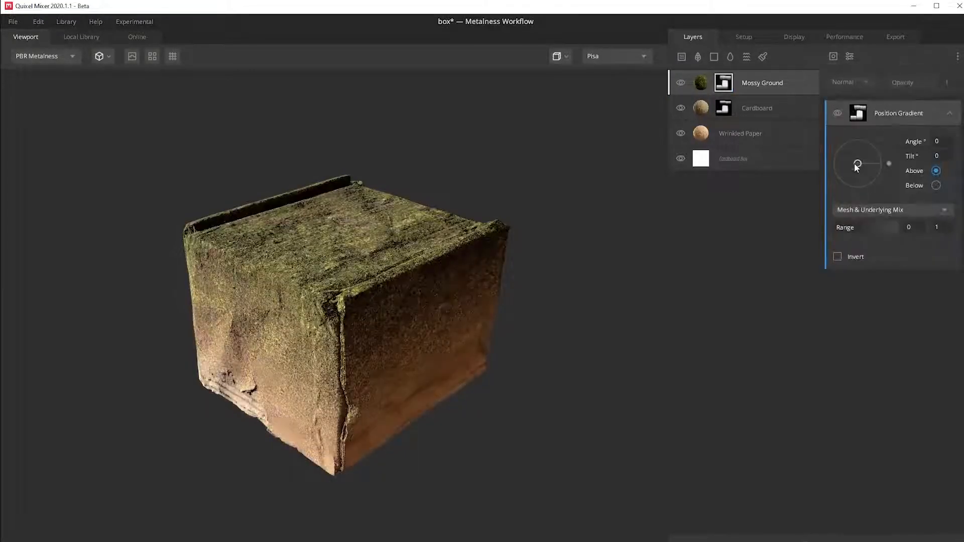
left_click(837, 257)
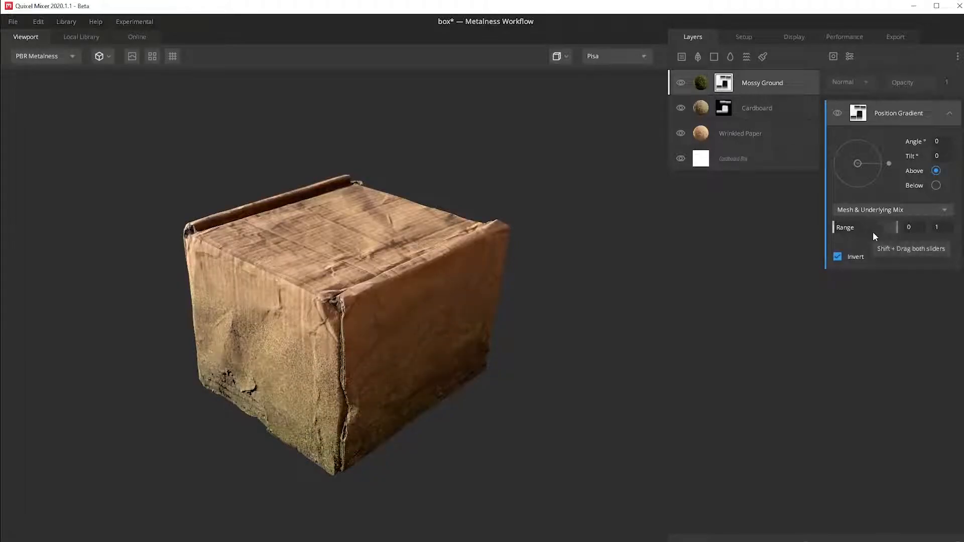
Narrow the moss mask's gradient range to 0.056–0.357, checking the box under different lighting and in the mask preview
left_click_drag(891, 230, 837, 230)
left_click_drag(369, 377, 400, 366)
right_click_drag(399, 367, 96, 379, "shift")
scroll(300, 360, "up", 2)
left_click_drag(352, 326, 309, 341)
key("m")
mouse_move(348, 380)
left_mouse_down()
mouse_move(369, 366)
mouse_move(350, 363)
left_mouse_up()
scroll(350, 367, "up", 1)
Add a Perlin noise component to the moss mask with seed -67, amplitude 2.16 and frequency 8.177
left_click(833, 57)
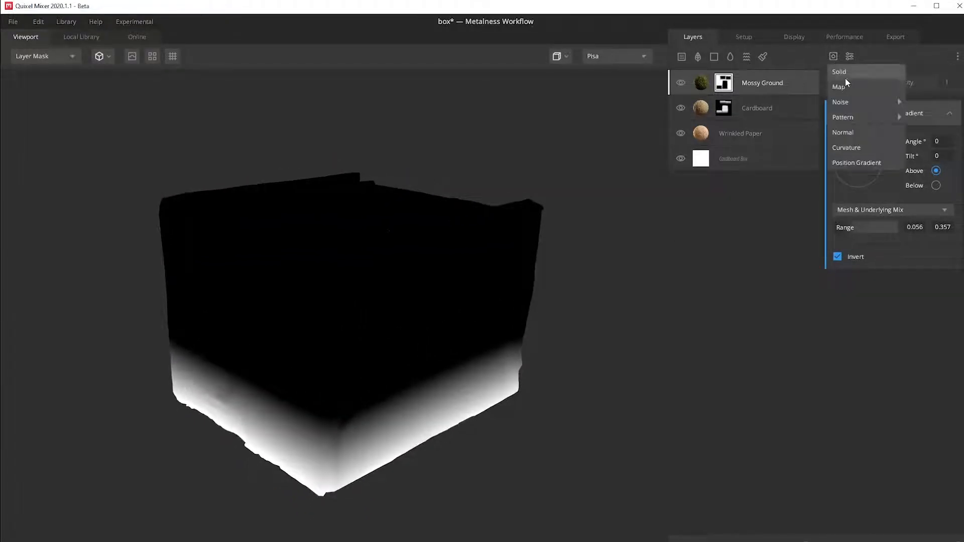
mouse_move(852, 102)
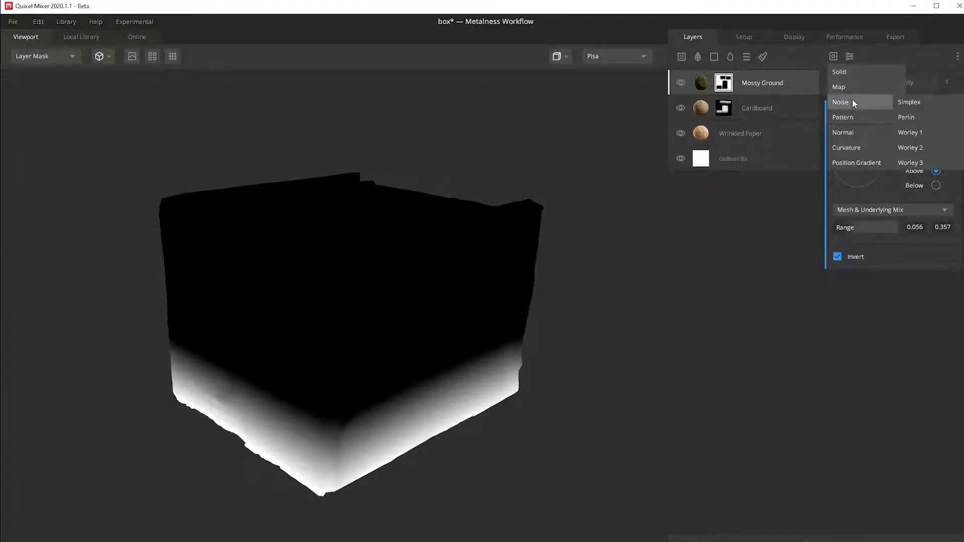
left_click(928, 116)
left_click_drag(841, 173, 864, 207)
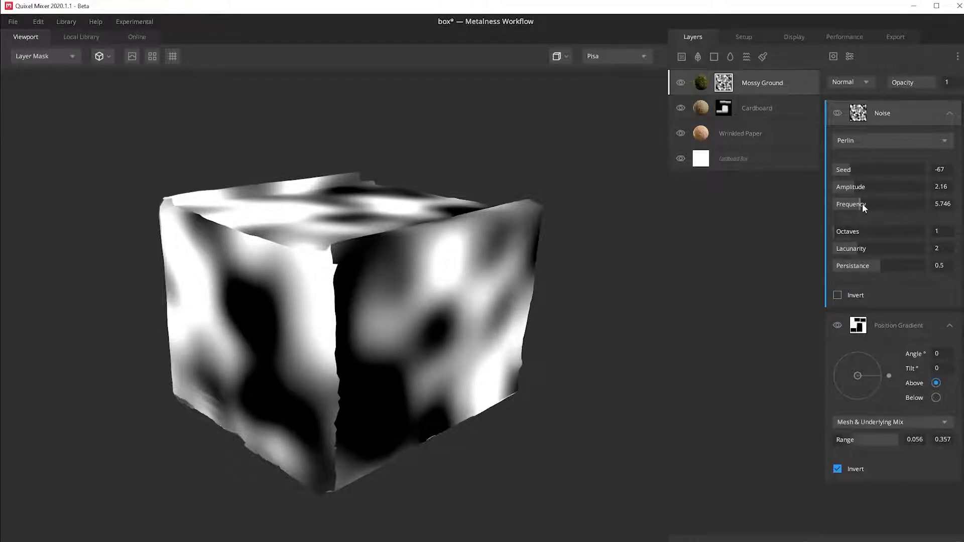
left_click_drag(863, 203, 884, 204)
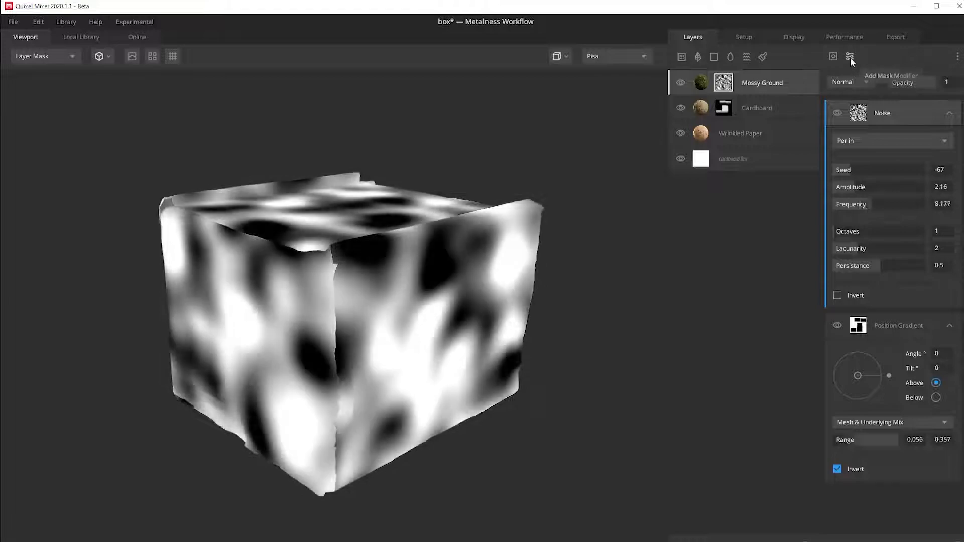
Add a Projection modifier to the moss mask's noise, using Box Projection with scale 0.587
left_click(850, 56)
left_click(876, 223)
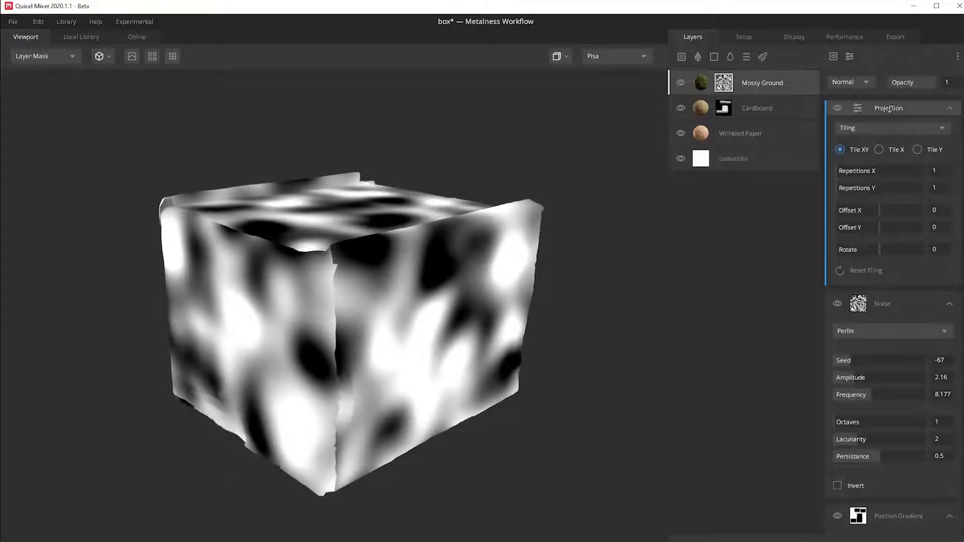
left_click(872, 127)
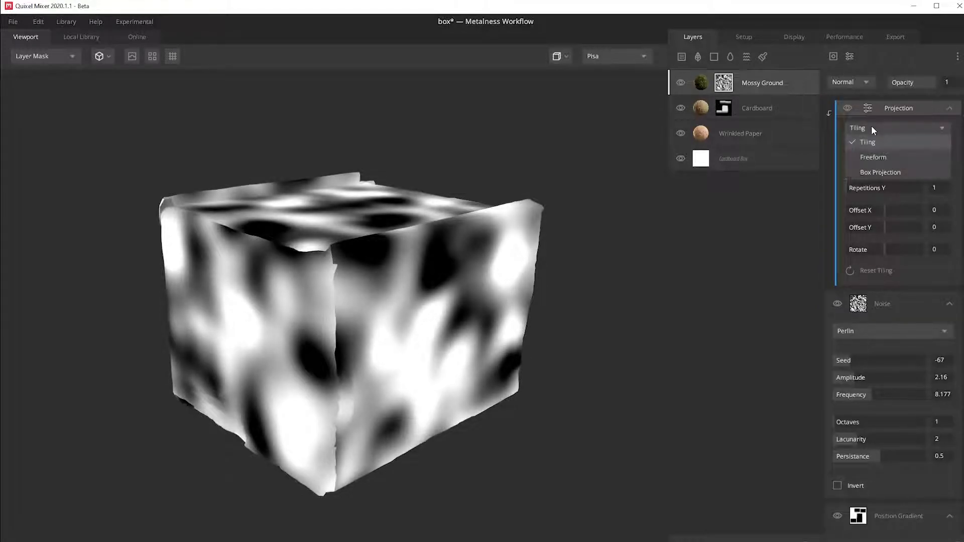
left_click(881, 171)
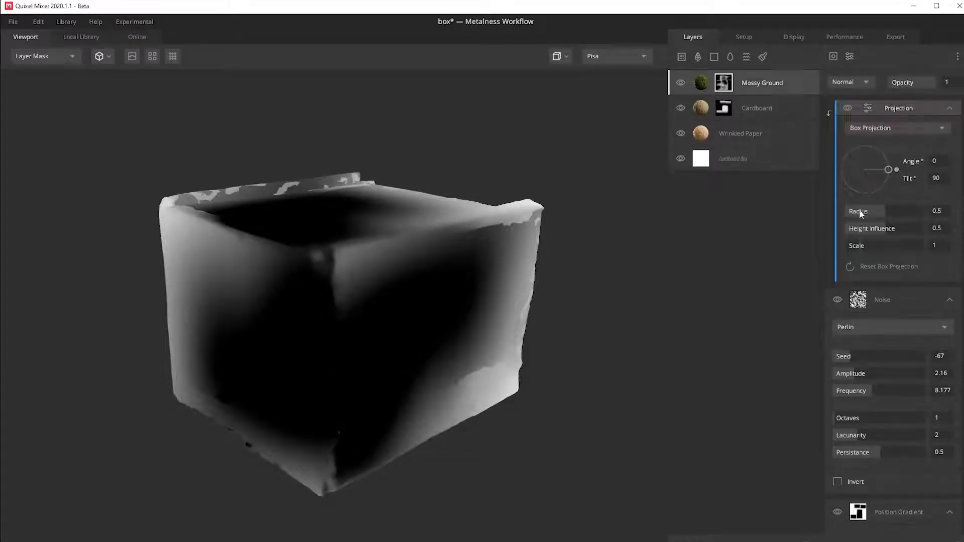
left_click_drag(874, 241, 857, 245)
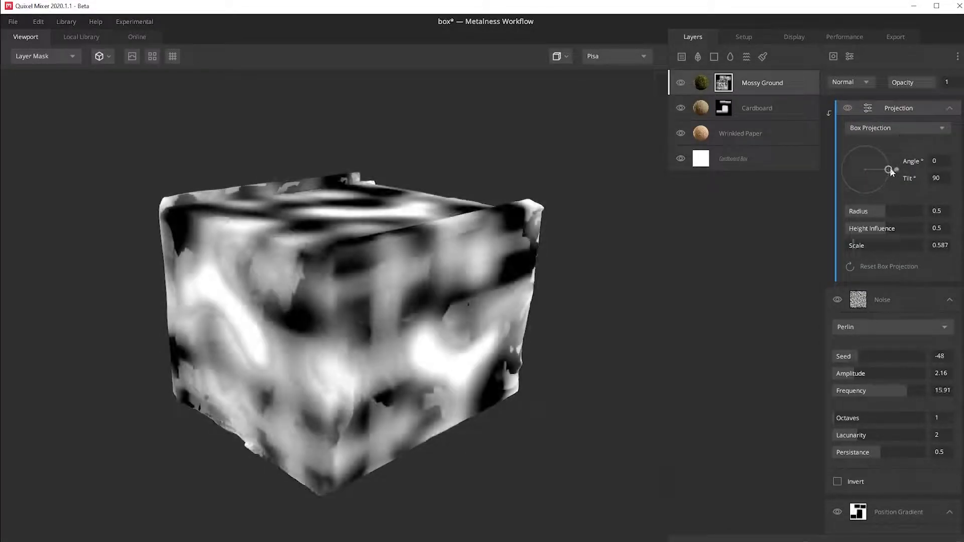
Compare tiling with box projection on the noise, then keep Box Projection at angle 100.4, tilt 68.72 and scale 0.392
left_click_drag(891, 168, 859, 172)
left_click(884, 126)
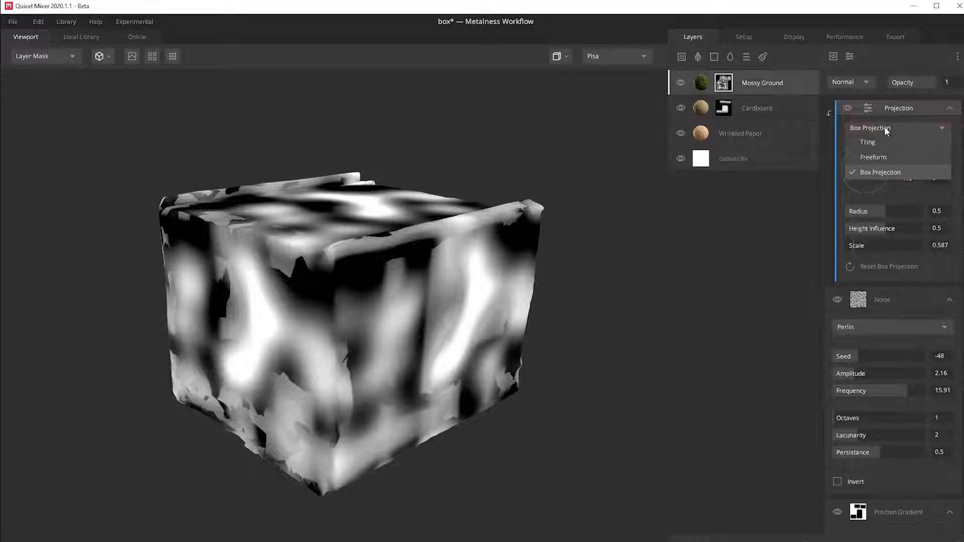
left_click(876, 140)
left_click(884, 129)
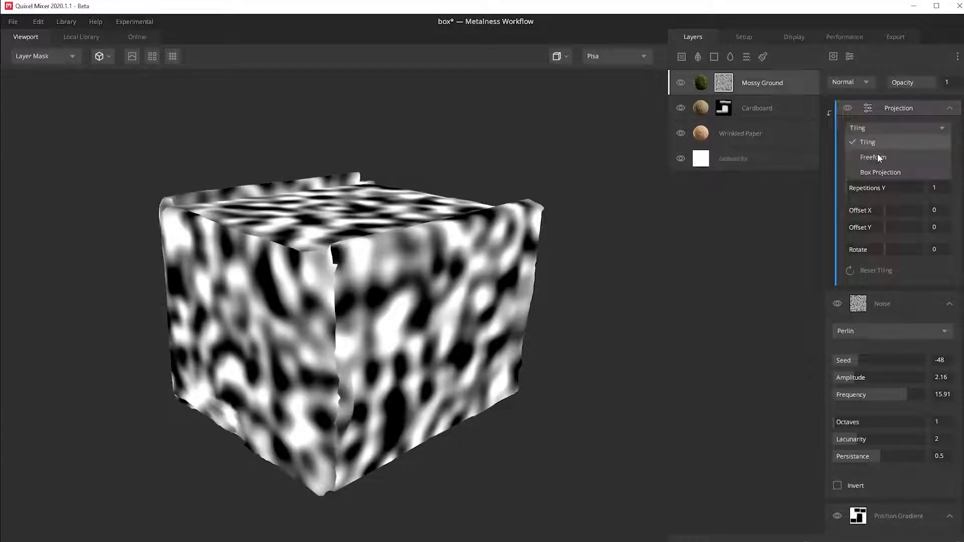
left_click(881, 171)
left_click_drag(870, 172, 865, 156)
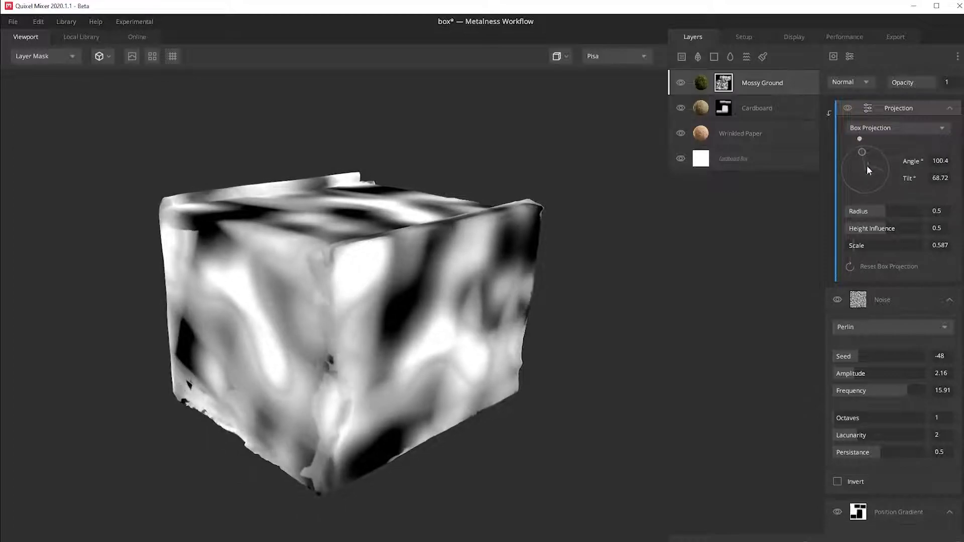
mouse_move(856, 248)
left_mouse_down()
mouse_move(870, 247)
mouse_move(851, 246)
left_mouse_up()
Set the moss mask's Perlin noise to 2 octaves, seed -60, amplitude 3.652 and frequency 20
left_click_drag(598, 294, 432, 265)
left_click_drag(840, 420, 842, 422)
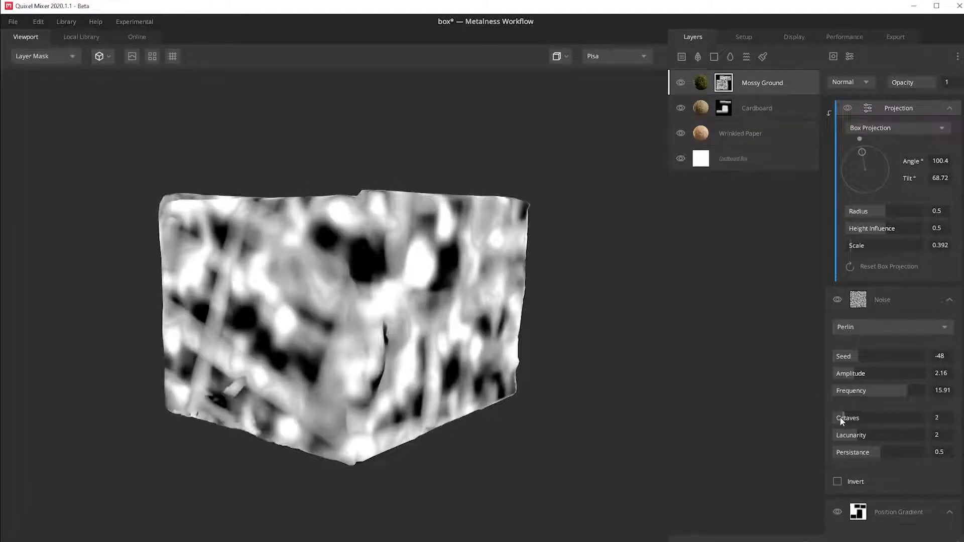
left_click_drag(851, 356, 926, 394)
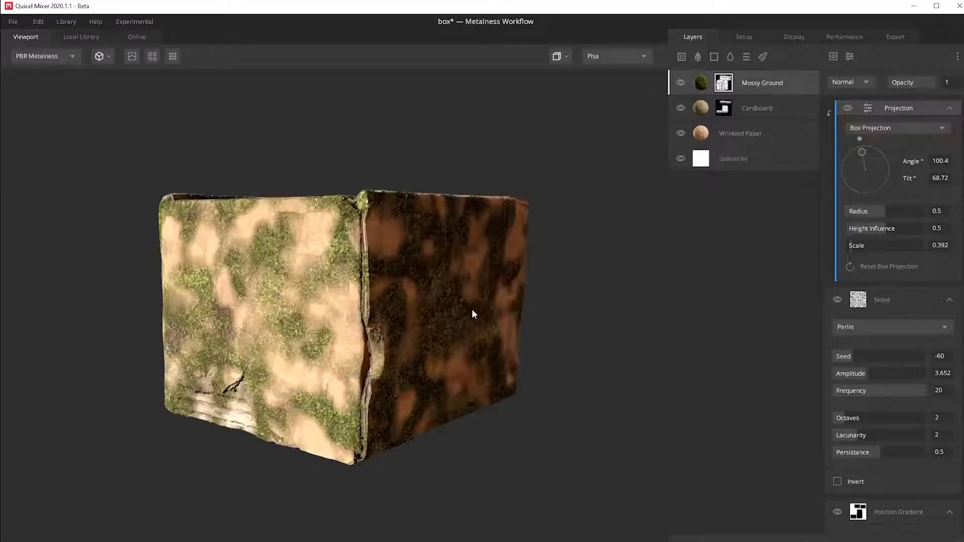
Blend the noise with the position gradient using Multiply and reduce its opacity, comparing the mask with the textured box
left_click(850, 82)
left_click(854, 136)
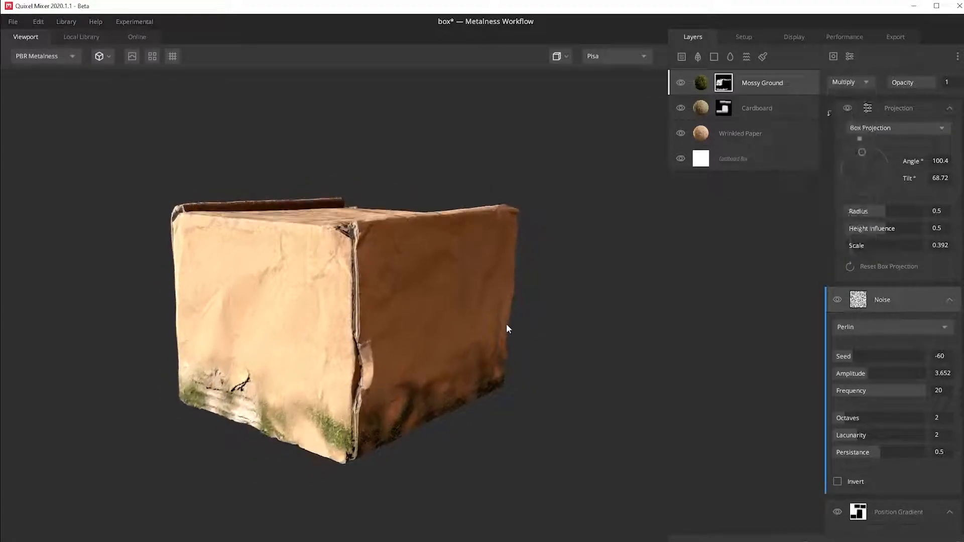
key("m")
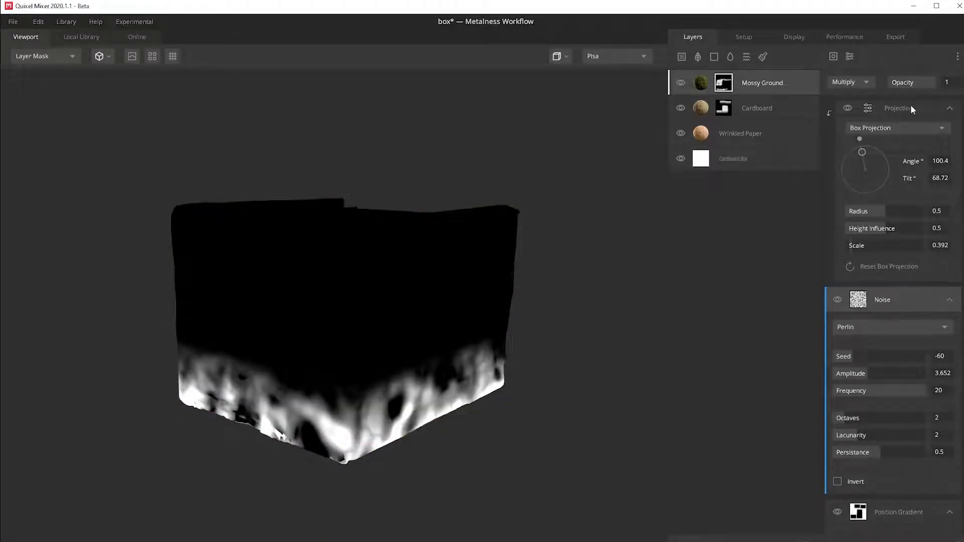
left_click_drag(926, 81, 903, 93)
key("m")
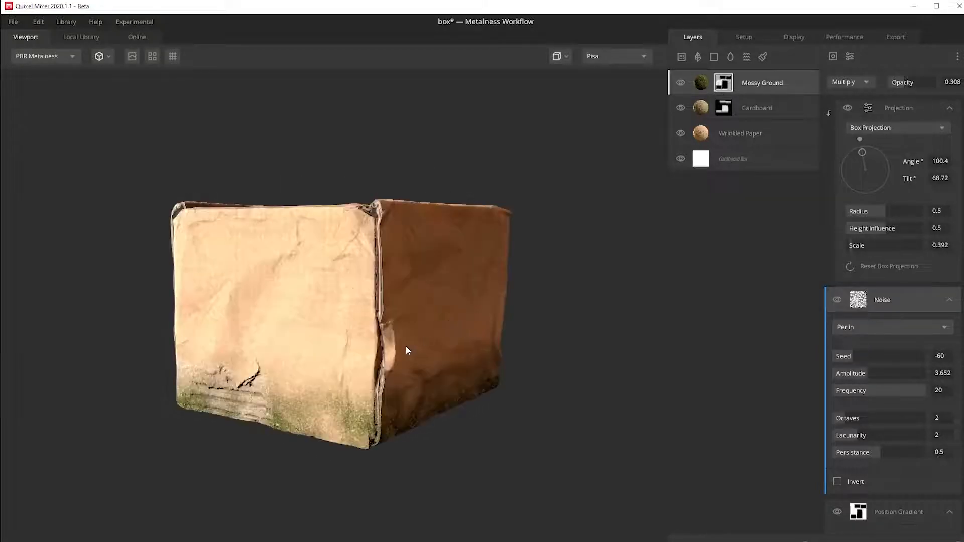
mouse_move(904, 85)
left_mouse_down()
mouse_move(919, 86)
mouse_move(875, 85)
mouse_move(897, 89)
left_mouse_up()
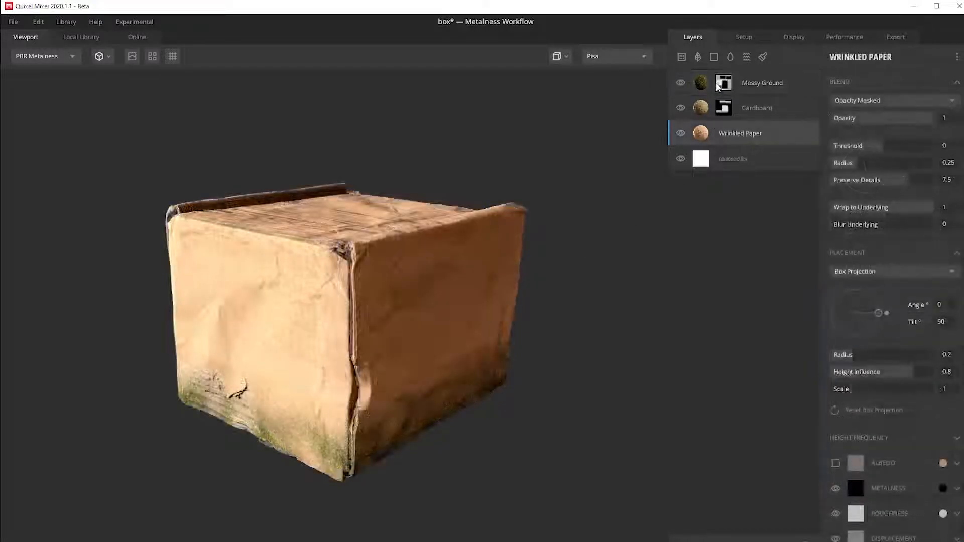
Add a Solid layer above Mossy Ground with only its roughness channel enabled
left_click(718, 87)
left_click(714, 57)
left_click(836, 437)
left_click(836, 463)
scroll(837, 472, "down", 1)
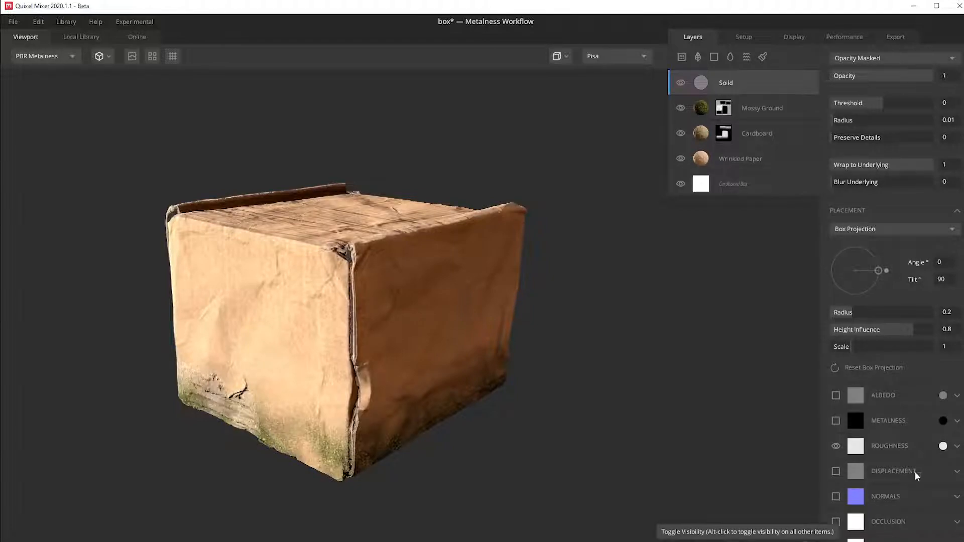
Enable the Solid layer's albedo with Multiply blending, dark brown colour 393028 and opacity 0.443
left_click(836, 396)
left_click(870, 434)
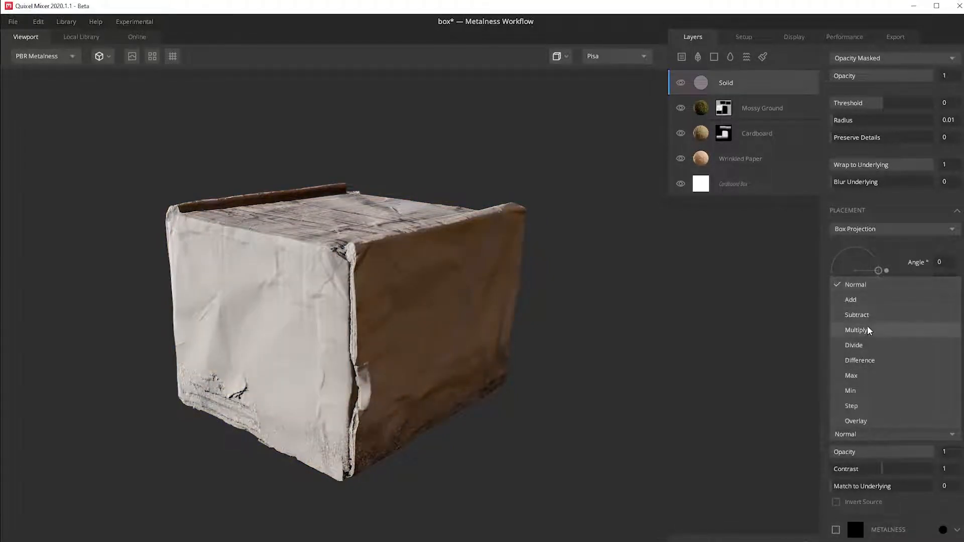
left_click(868, 325)
left_click(943, 395)
mouse_move(452, 286)
left_mouse_down()
mouse_move(426, 338)
mouse_move(370, 333)
mouse_move(380, 332)
left_mouse_up()
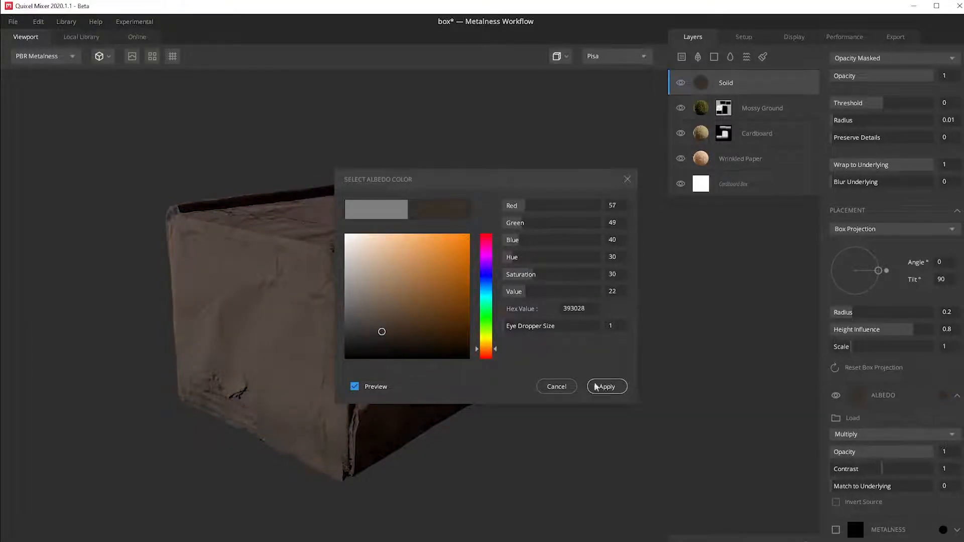
left_click(607, 386)
left_click_drag(867, 451, 878, 454)
Darken the Solid layer's roughness colour to give the box a glossy, wet surface
scroll(912, 472, "down", 3)
left_click(888, 445)
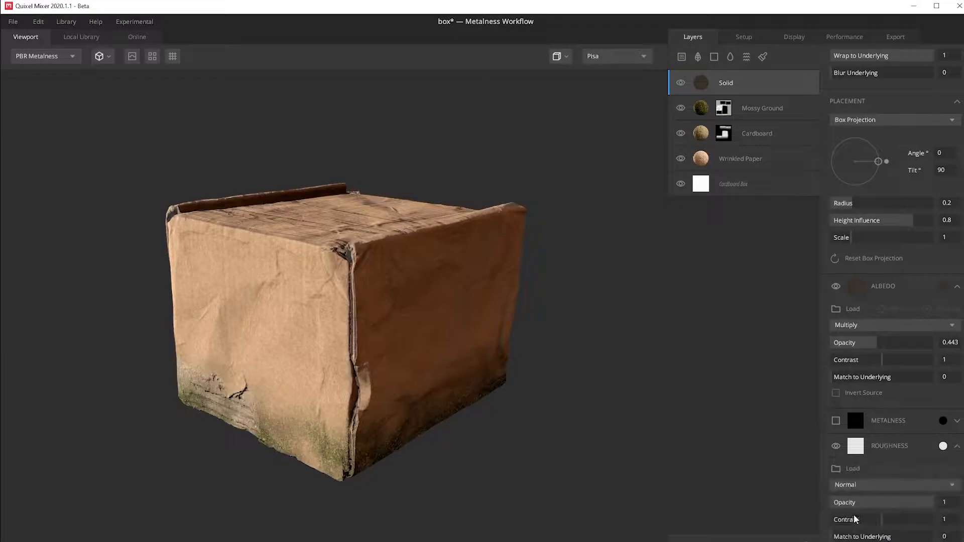
left_click(944, 446)
left_click_drag(430, 351, 308, 350)
left_click(606, 387)
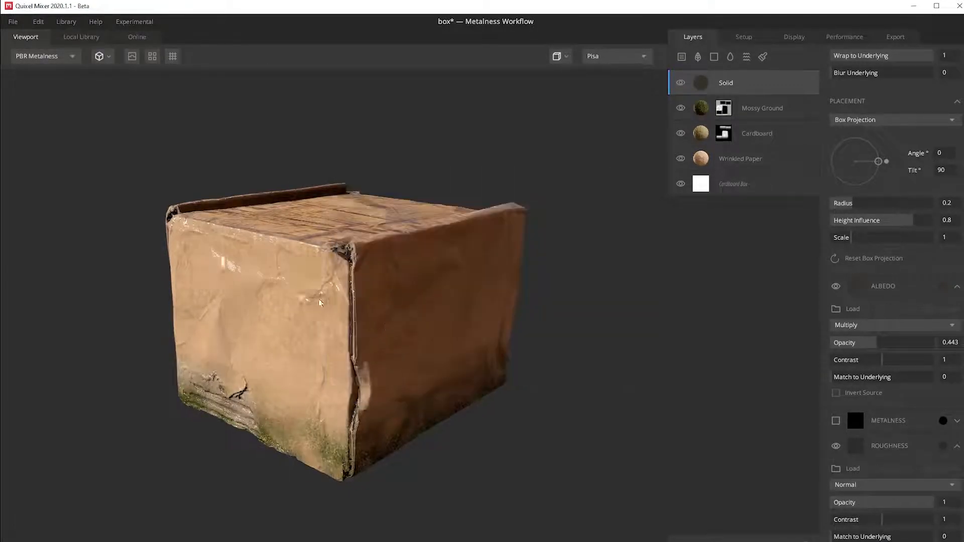
Mask the Solid layer with an inverted Position Gradient ranging from 0.048 to 0.73, previewing the mask on the box
right_click(732, 86)
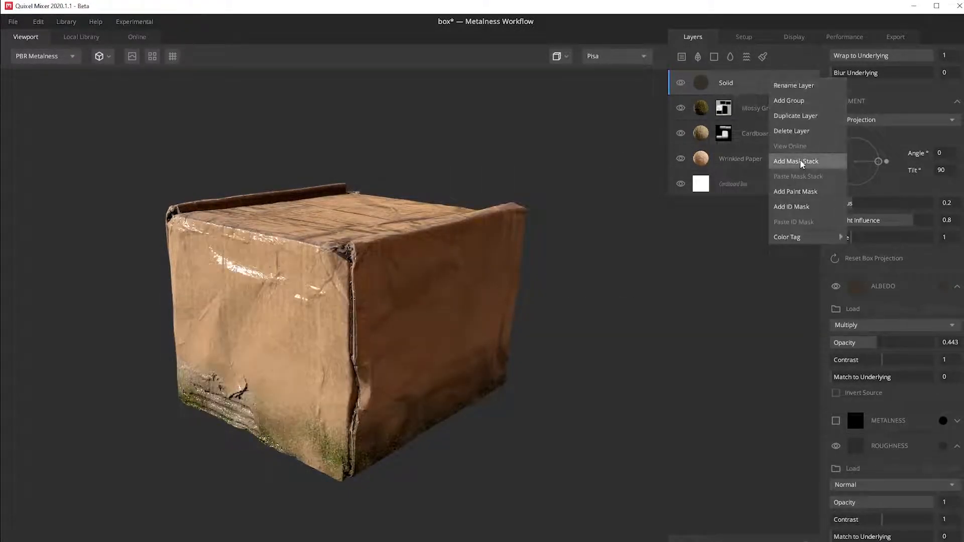
left_click(797, 162)
left_click(833, 56)
left_click(857, 162)
left_click(837, 257)
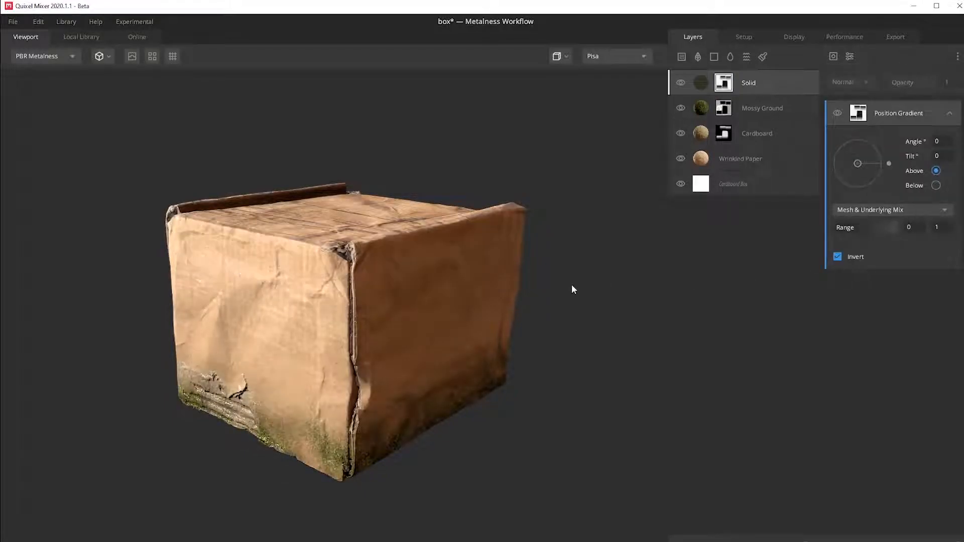
left_click_drag(883, 226, 838, 230)
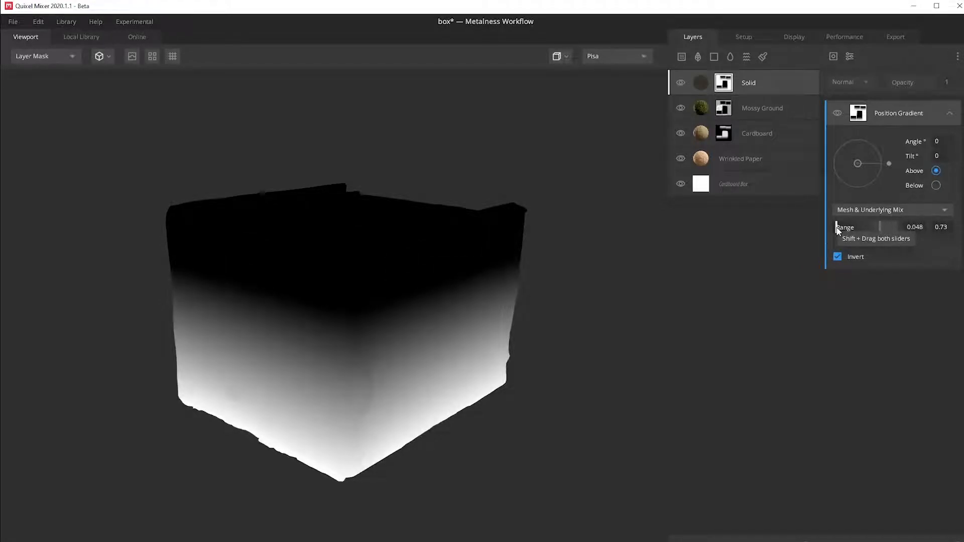
key("m")
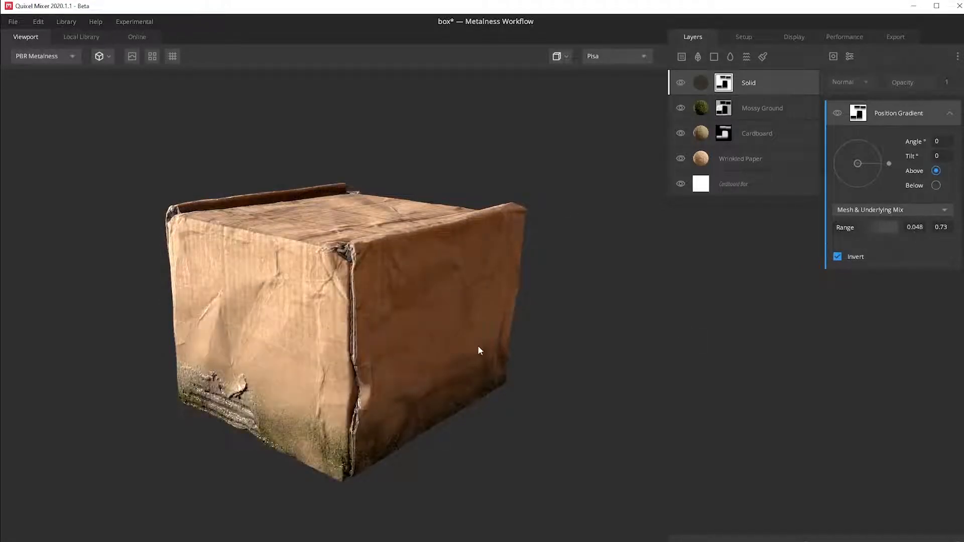
Set the Solid layer's albedo opacity to 0.721 and its blend mode to Overlay
left_click(763, 84)
left_click_drag(879, 494, 905, 494)
left_click(872, 271)
left_click(881, 476)
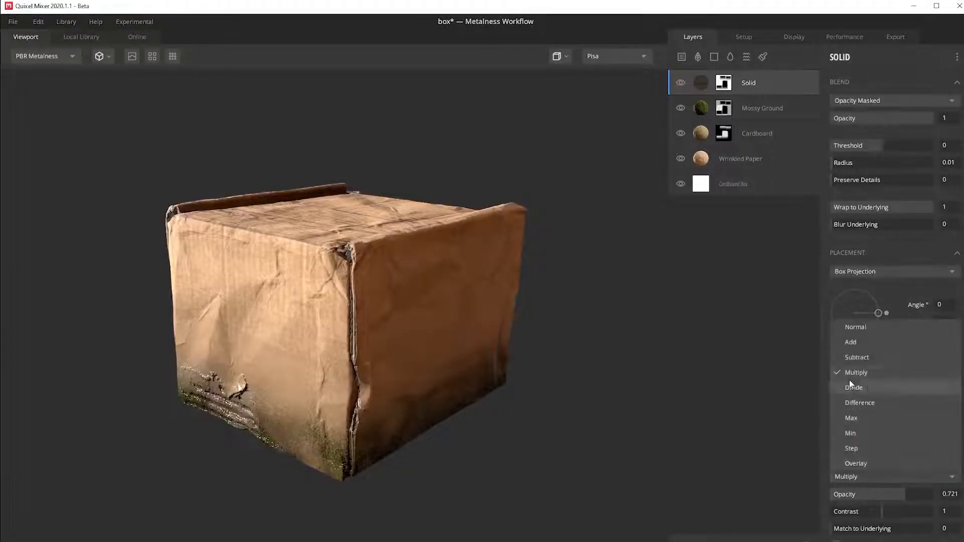
left_click(869, 465)
Examine the box from several angles in the full material view and in its albedo, normals, displacement and roughness channels
left_click_drag(486, 391, 511, 321)
key("c")
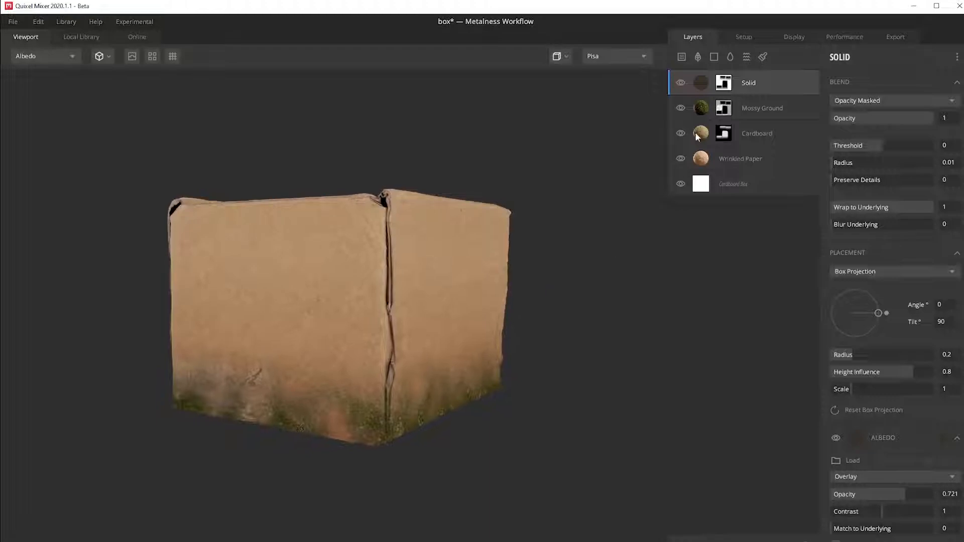
key("m")
left_click_drag(512, 225, 463, 419)
scroll(385, 404, "up", 3)
scroll(463, 420, "down", 5)
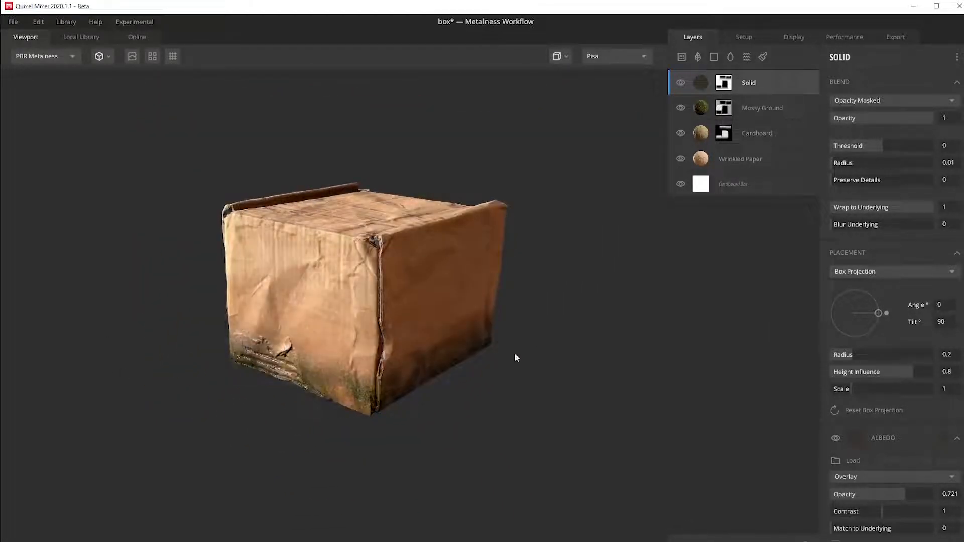
key("c")
key("n")
key("d")
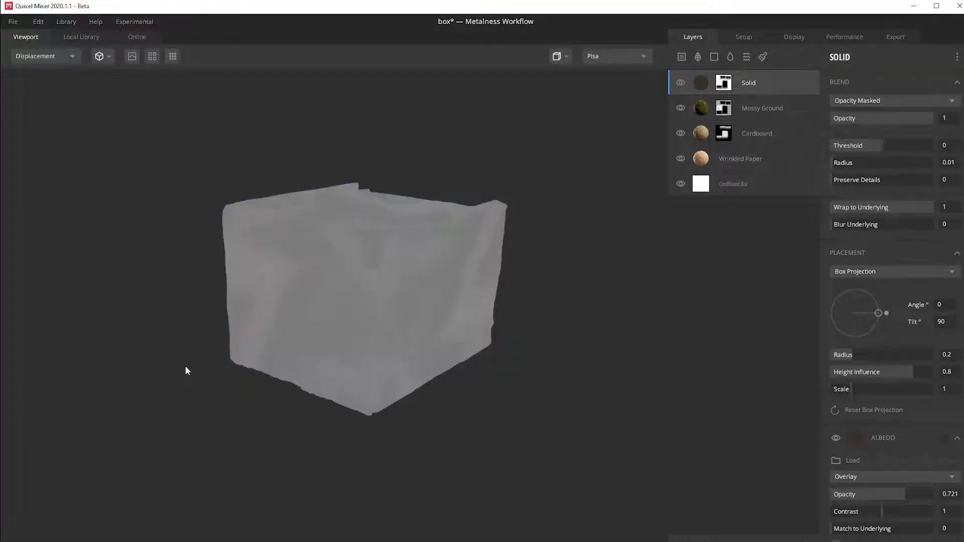
key("n")
key("r")
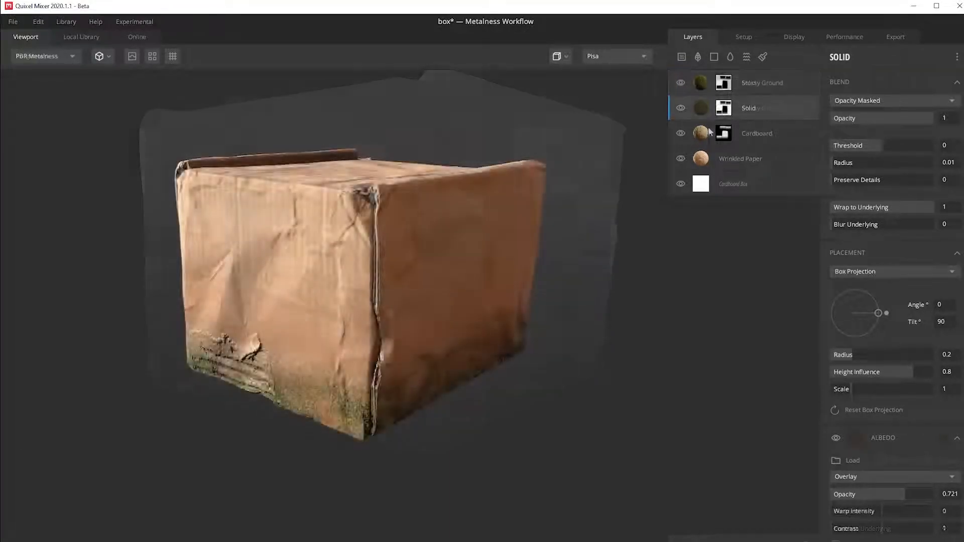
Darken the Mossy Ground layer's roughness colour slightly to a light grey
scroll(919, 441, "down", 2)
left_click(902, 448)
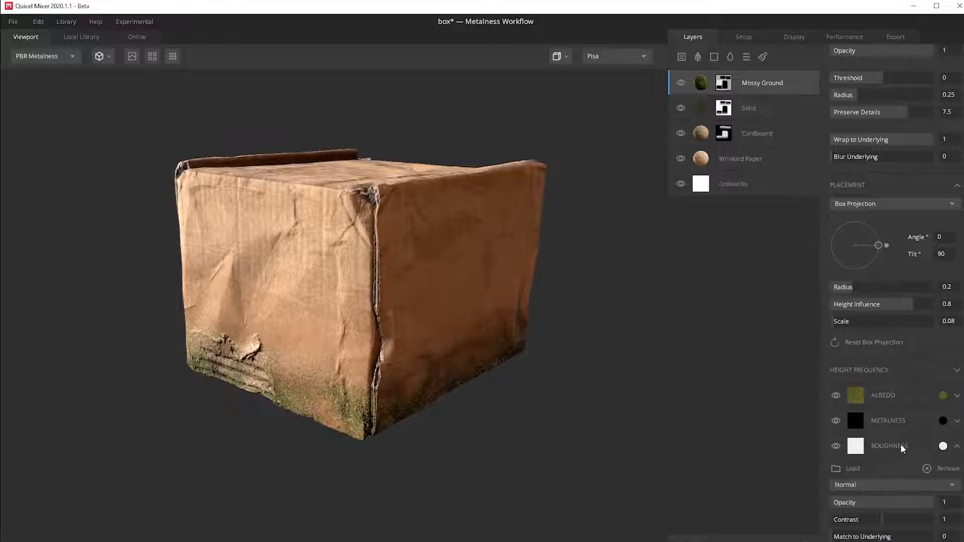
left_click(942, 446)
mouse_move(361, 282)
left_mouse_down()
mouse_move(305, 322)
mouse_move(301, 281)
left_mouse_up()
left_click(606, 386)
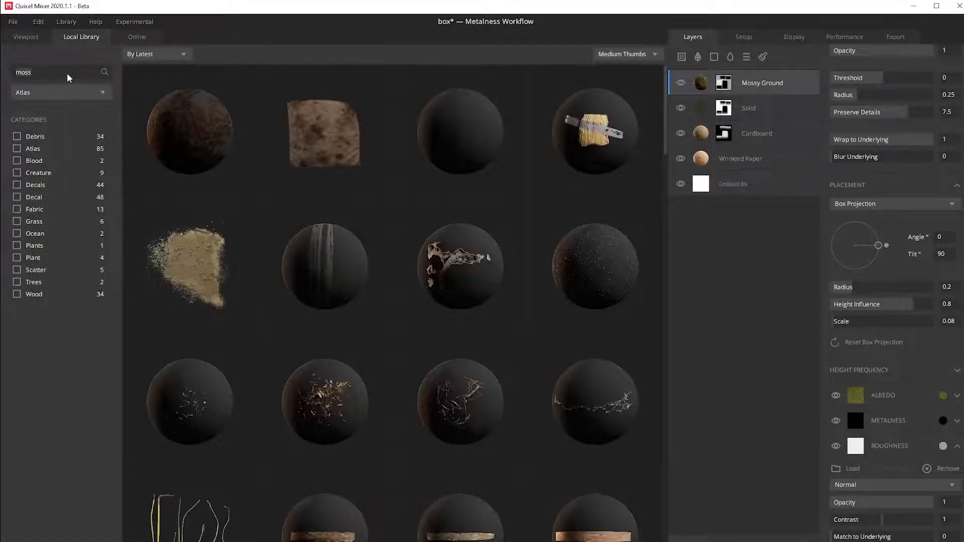
Browse the decal and atlas assets in the local library and add Tape Patch as a new layer
scroll(360, 345, "down", 8)
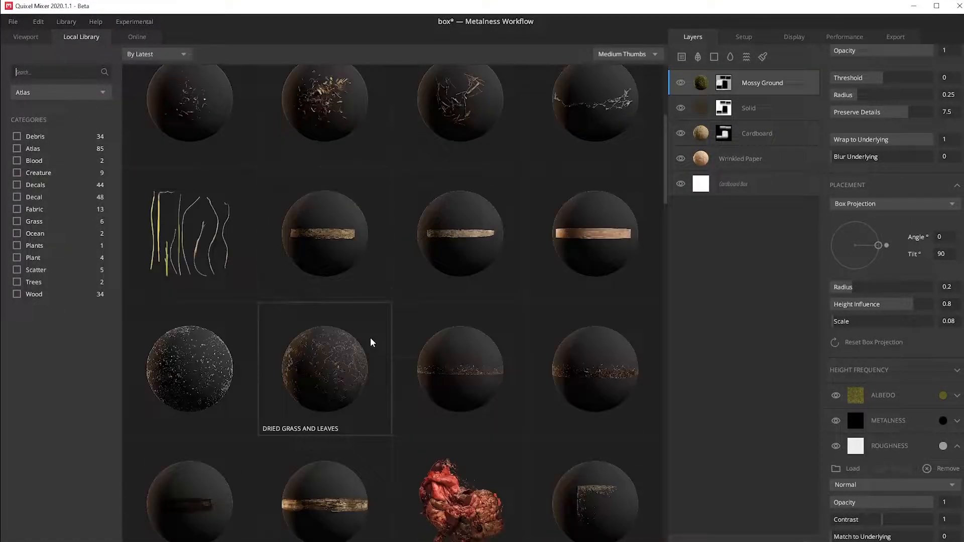
scroll(365, 333, "down", 7)
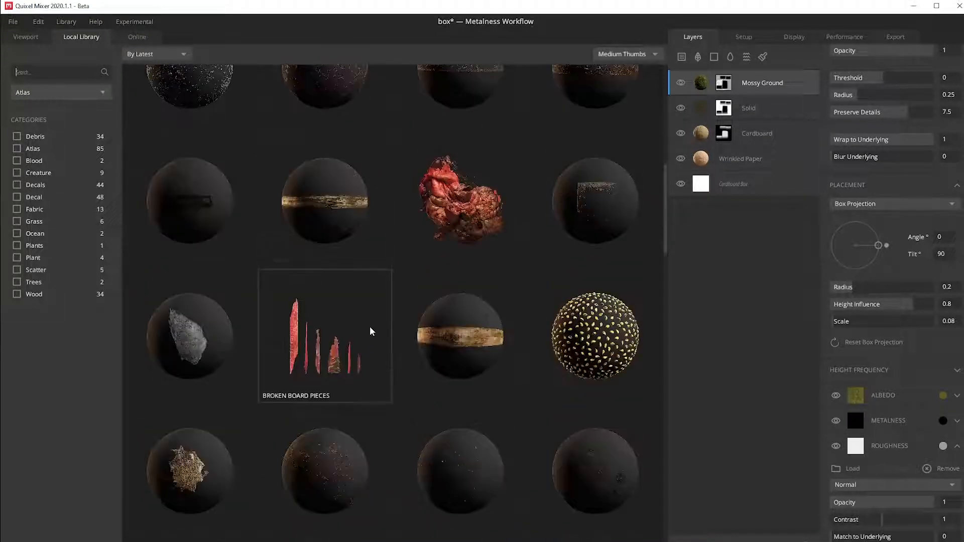
scroll(371, 331, "down", 6)
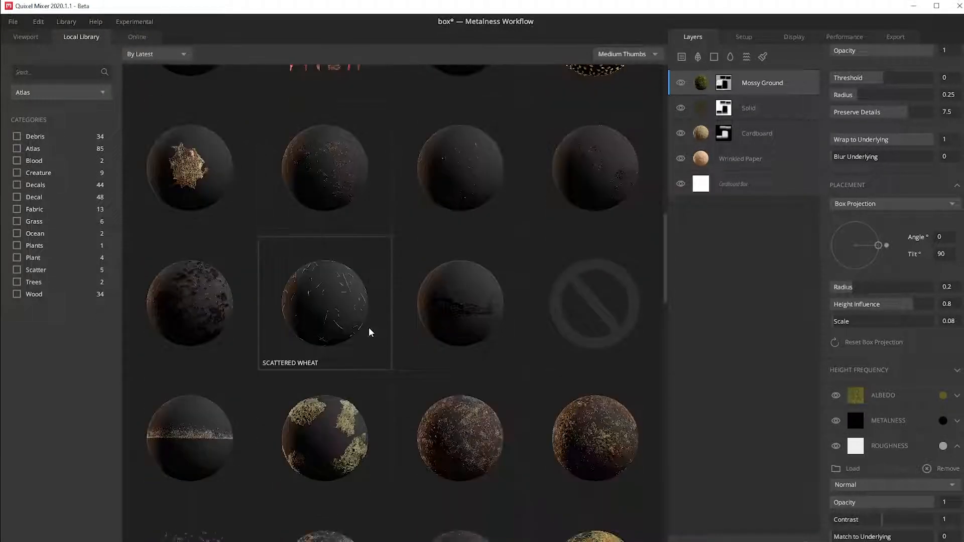
left_click_drag(667, 287, 670, 73)
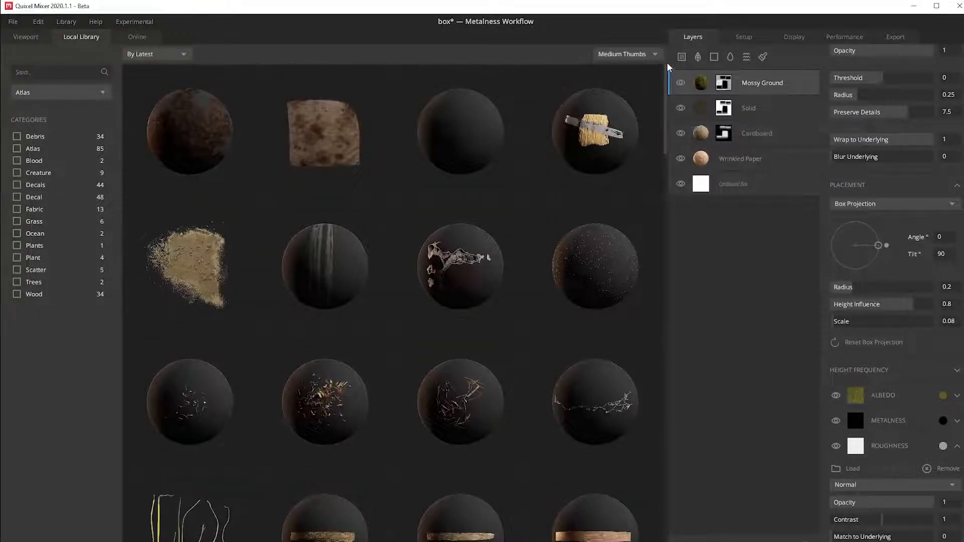
left_click(452, 144)
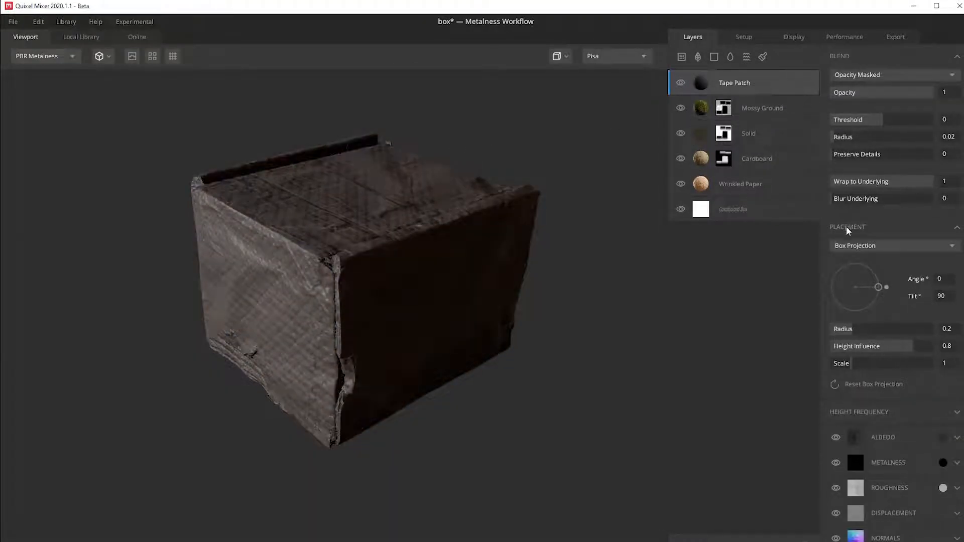
Switch the Tape Patch to Freeform placement and position it on the box's side at offset X 0.413 and Y 0.294
left_click(857, 246)
left_click(854, 275)
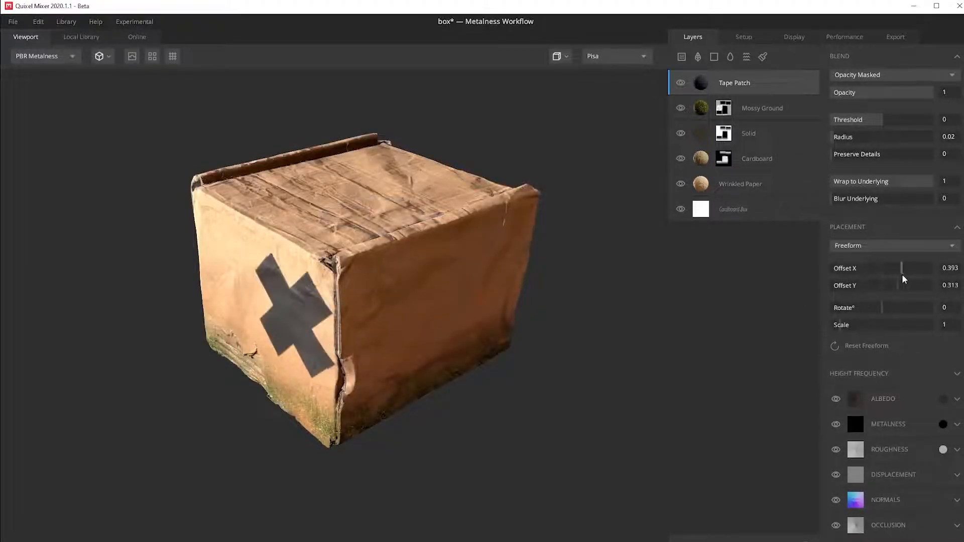
mouse_move(902, 274)
left_mouse_down()
mouse_move(889, 288)
mouse_move(898, 289)
left_mouse_up()
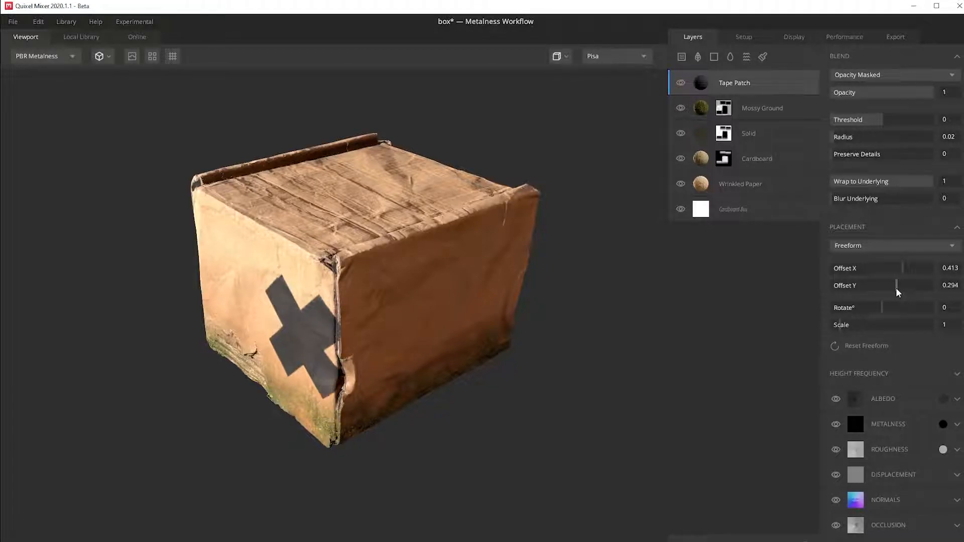
Add the taped cardboard decal with Freeform placement on the box's upper face and put its layer between Cardboard and Wrinkled Paper
left_click(698, 57)
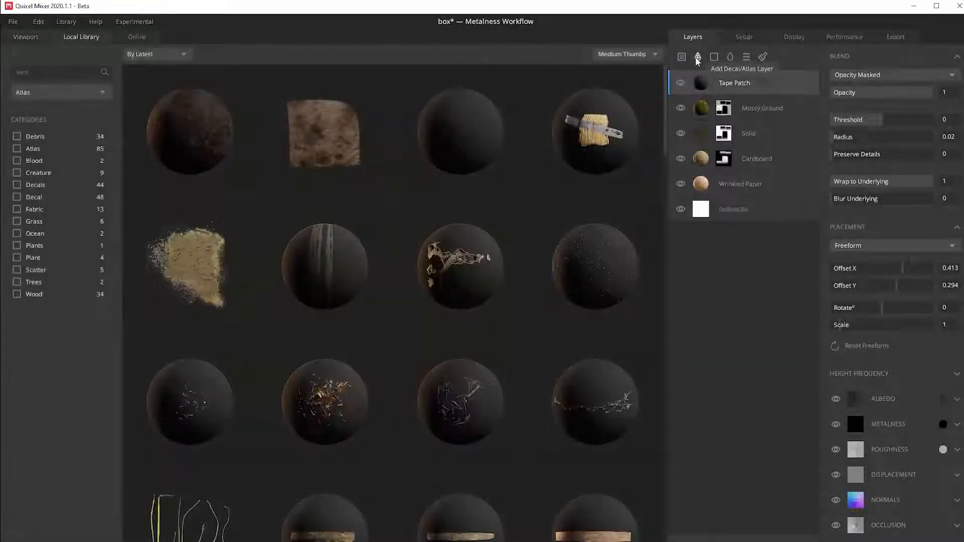
left_click(586, 144)
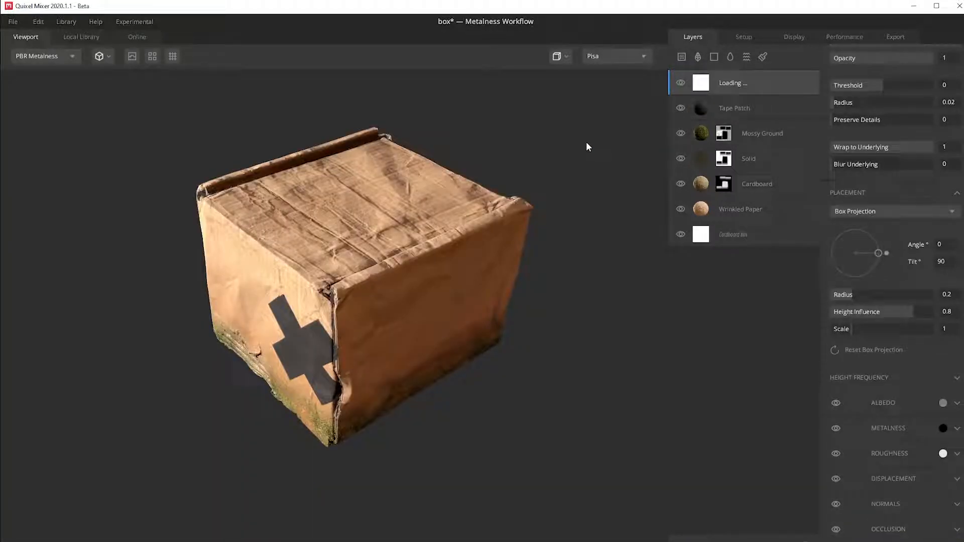
left_click(880, 211)
left_click(869, 242)
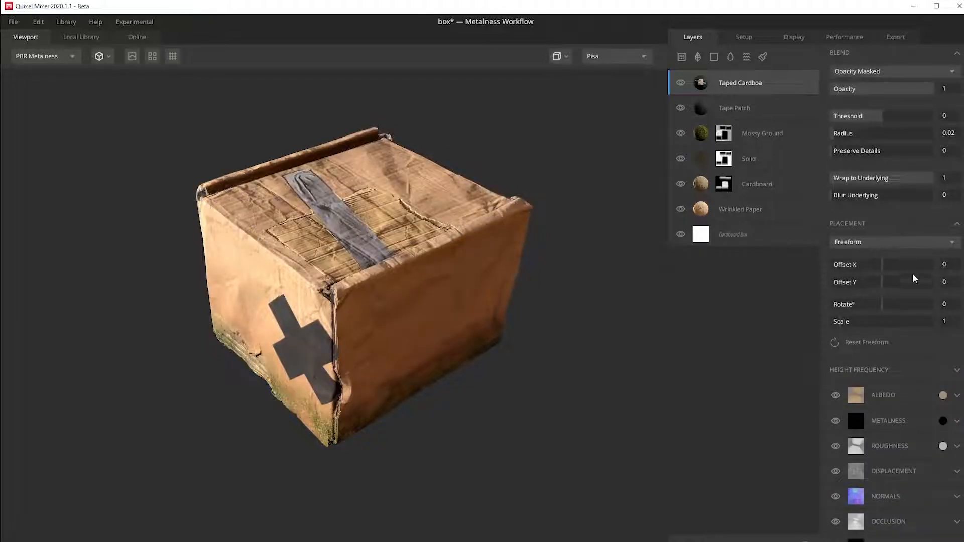
left_click_drag(883, 276, 885, 271)
left_click_drag(482, 261, 166, 287, "alt")
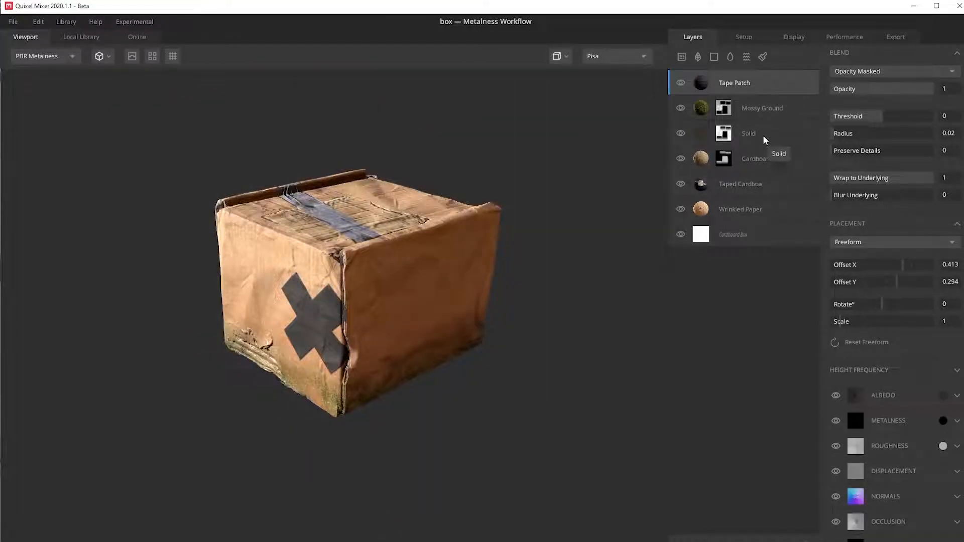
Duplicate the Solid layer and delete the mask from the copy
left_click(764, 136)
key("ctrl+d")
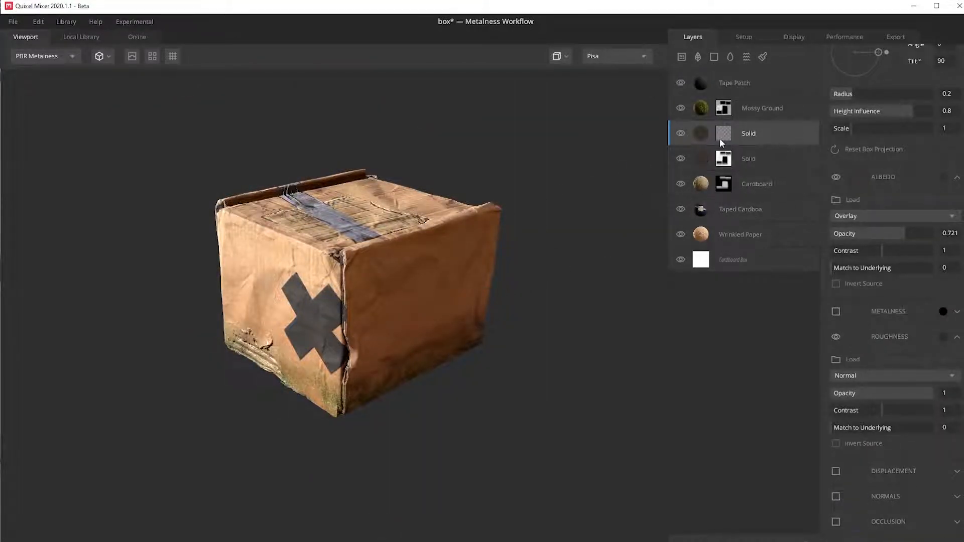
left_click(725, 134)
key("Delete")
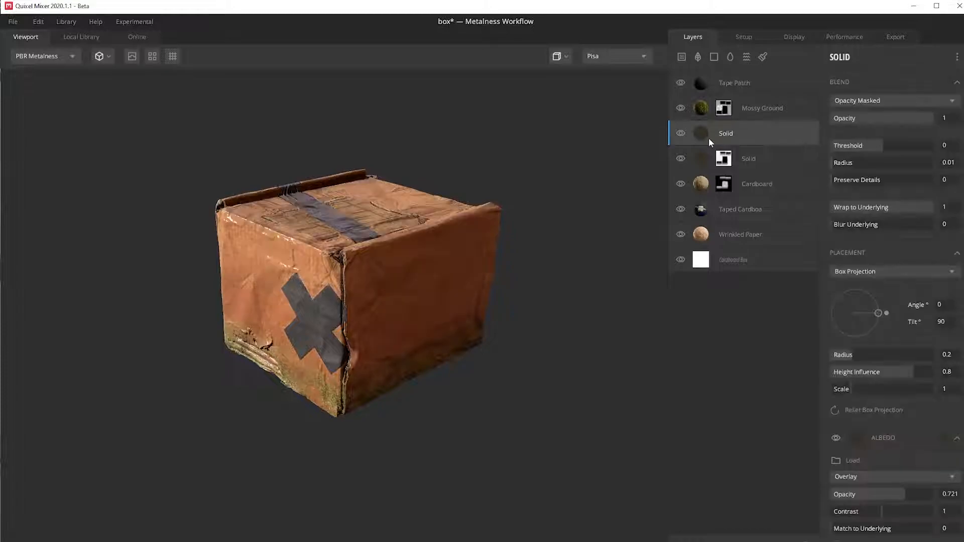
Set the duplicated Solid layer's albedo colour to neutral grey 656565
left_click(948, 459)
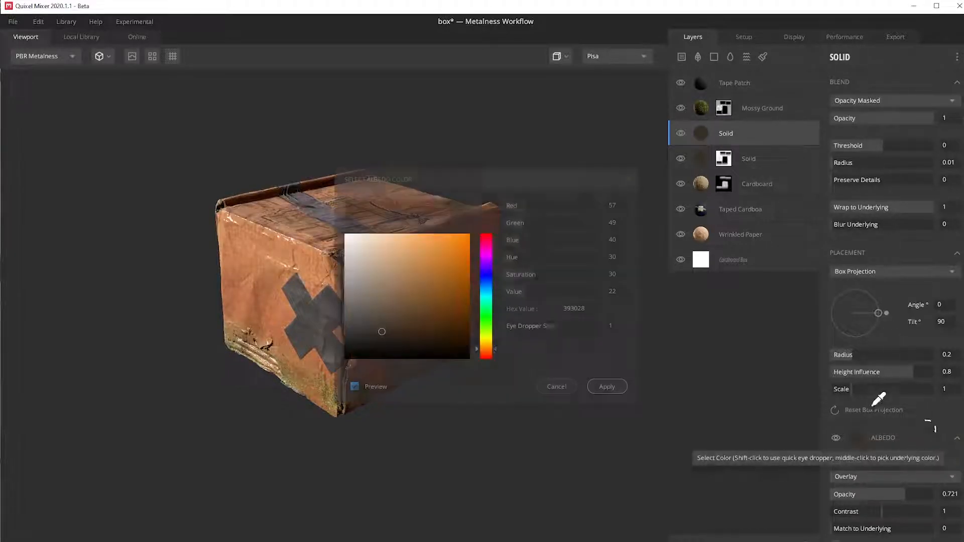
left_click_drag(376, 286, 339, 310)
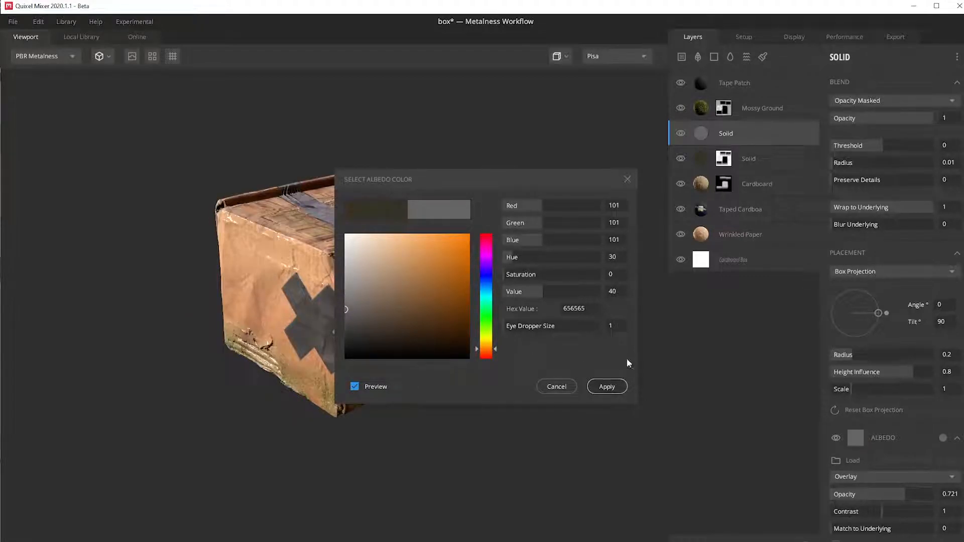
left_click(610, 386)
Add a mask stack with a Curvature component to the duplicated Solid layer, with levels of 0.508 and 0.841
right_click(736, 132)
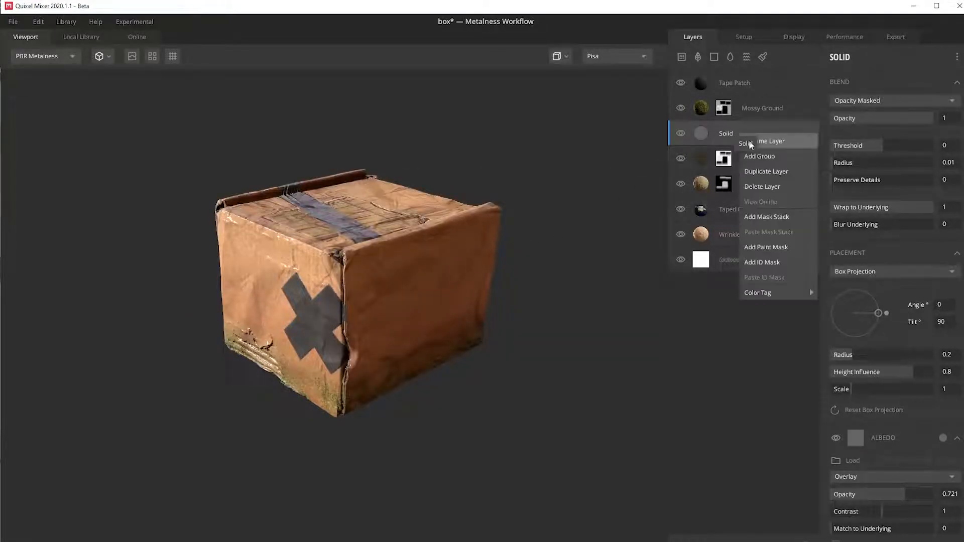
left_click(781, 217)
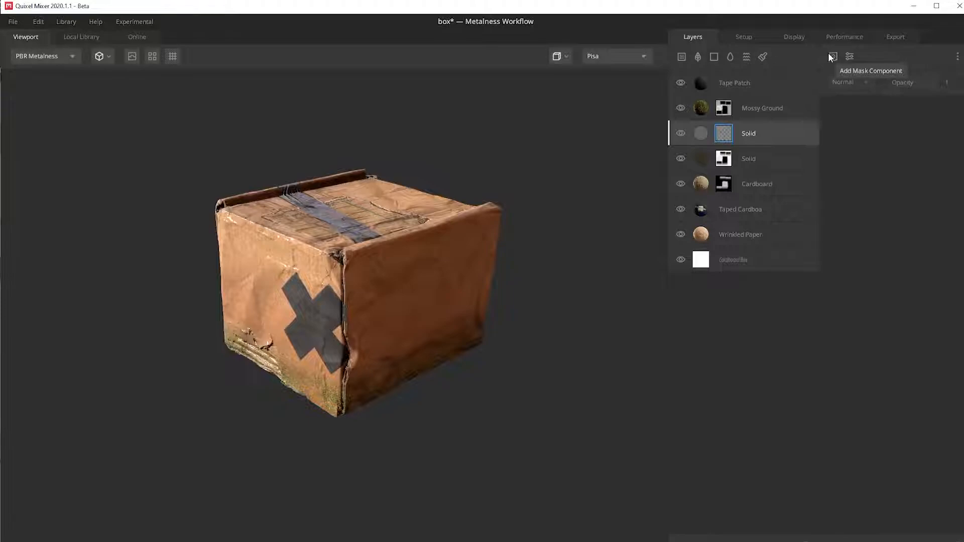
left_click(833, 56)
left_click(847, 148)
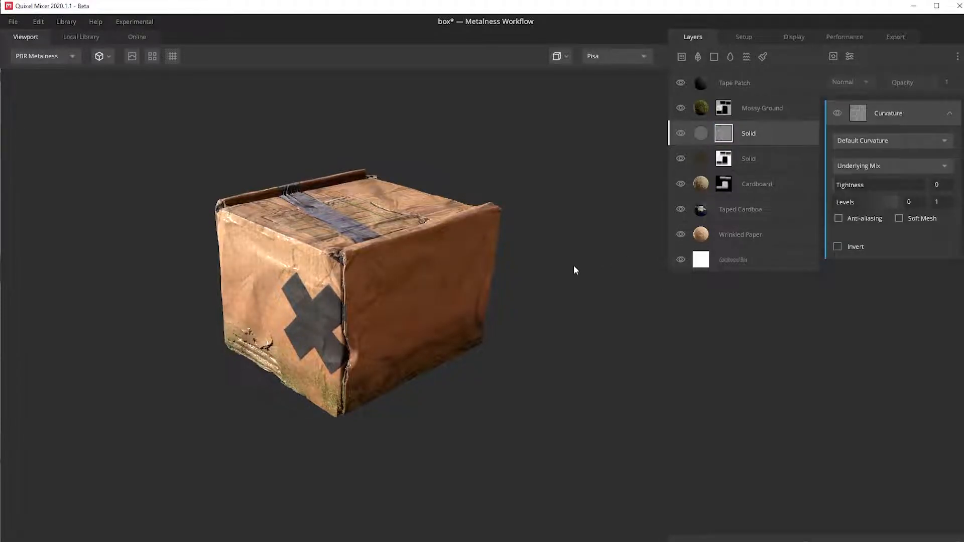
scroll(490, 274, "up", 3)
left_click_drag(839, 202, 887, 207)
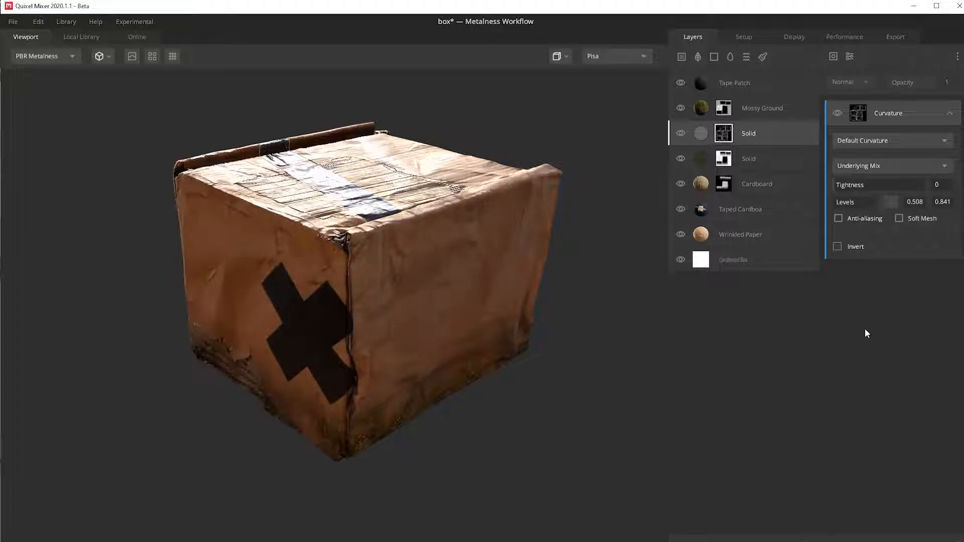
Widen the Curvature mask's levels for a softer, lighter mask while previewing the box's albedo channel
left_click_drag(316, 282, 378, 266, "alt")
key("c")
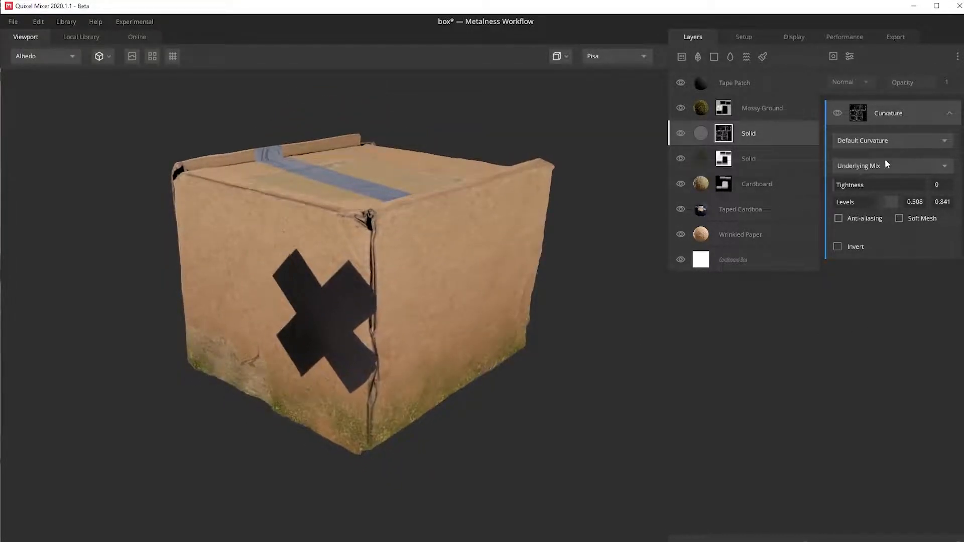
left_click_drag(858, 206, 870, 208)
Raise the duplicated Solid layer's albedo opacity to 1 and check the full material under rotated lighting
left_click(702, 136)
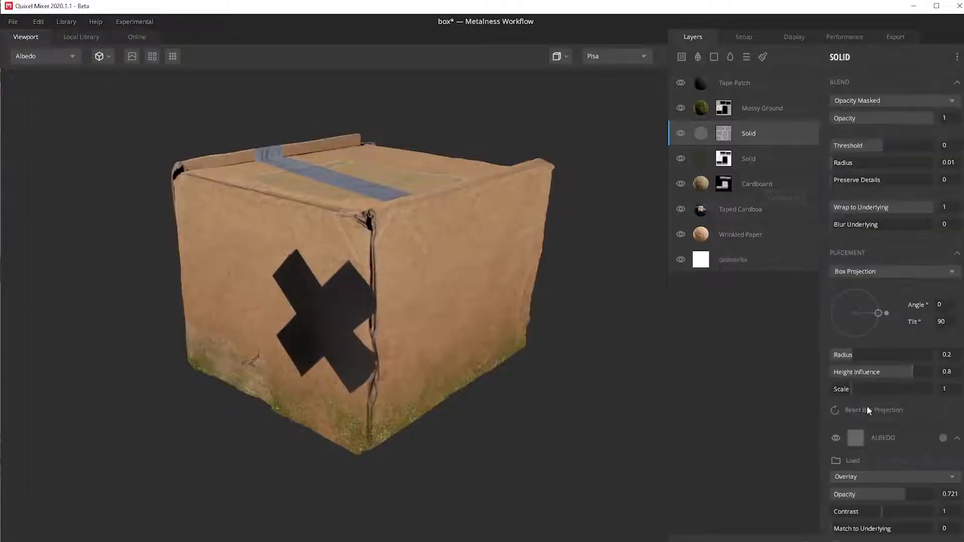
scroll(864, 447, "down", 1)
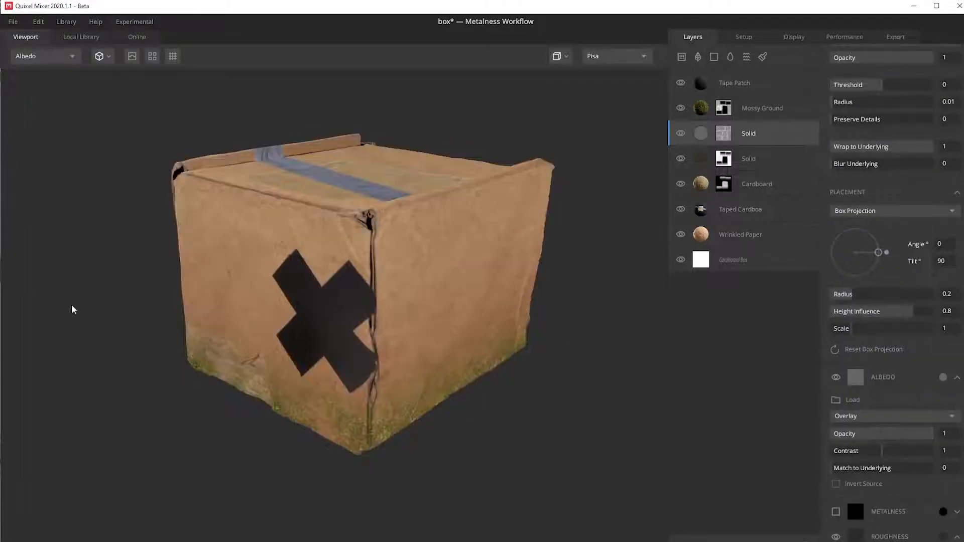
key("m")
right_click_drag(543, 300, 437, 324, "shift")
Tint the duplicated Solid layer's albedo colour brown with hex value 5D4937
left_click(943, 379)
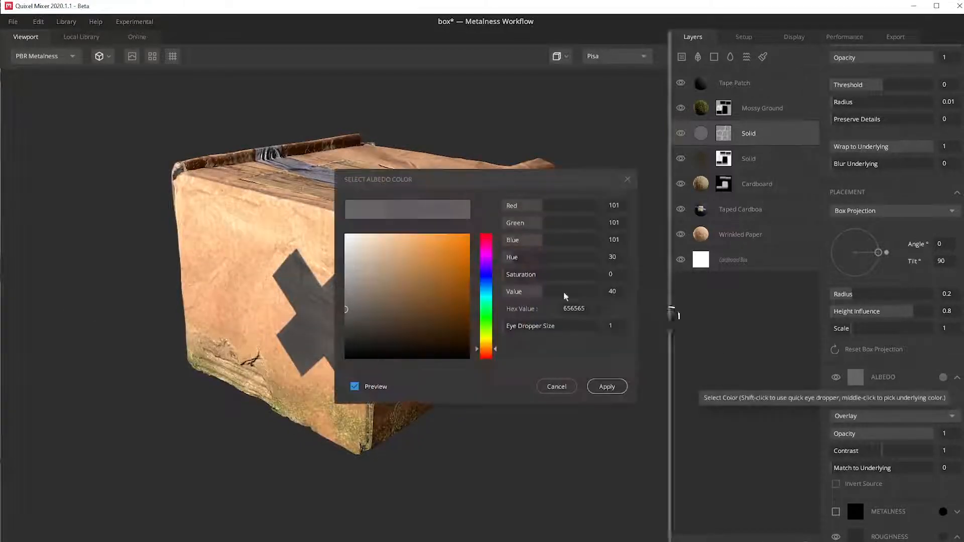
left_click_drag(369, 334, 396, 317)
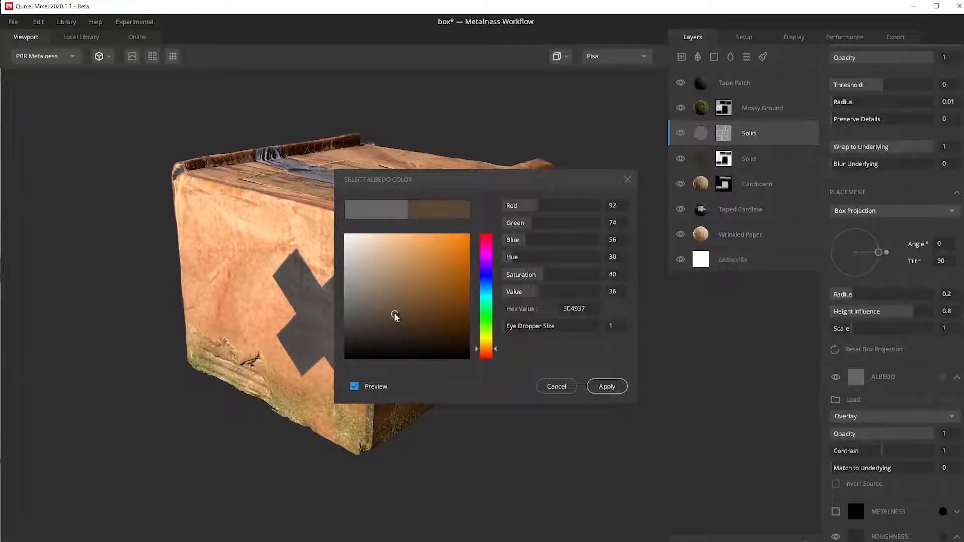
left_click(612, 386)
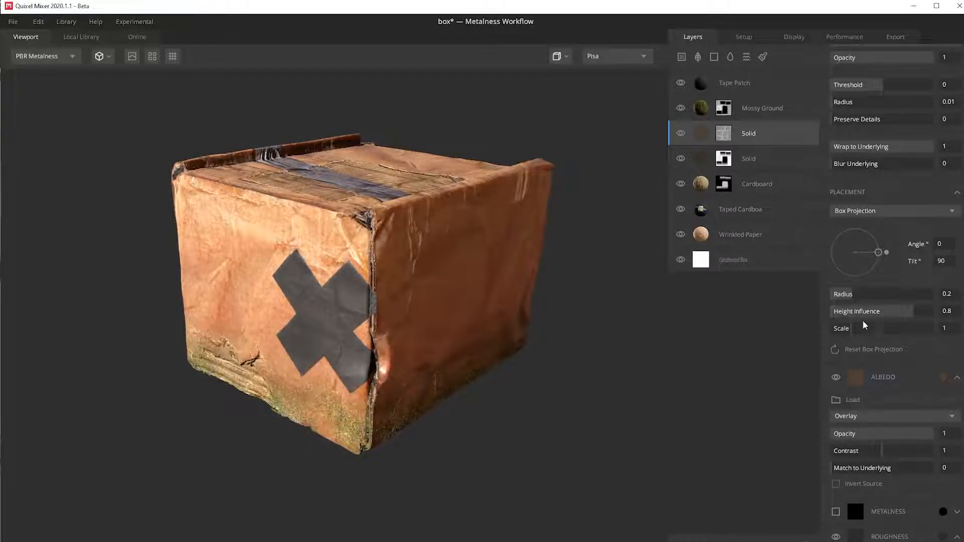
Set the duplicated Solid layer's albedo colour to dark grey 313131
left_click(856, 378)
left_click_drag(390, 318, 329, 339)
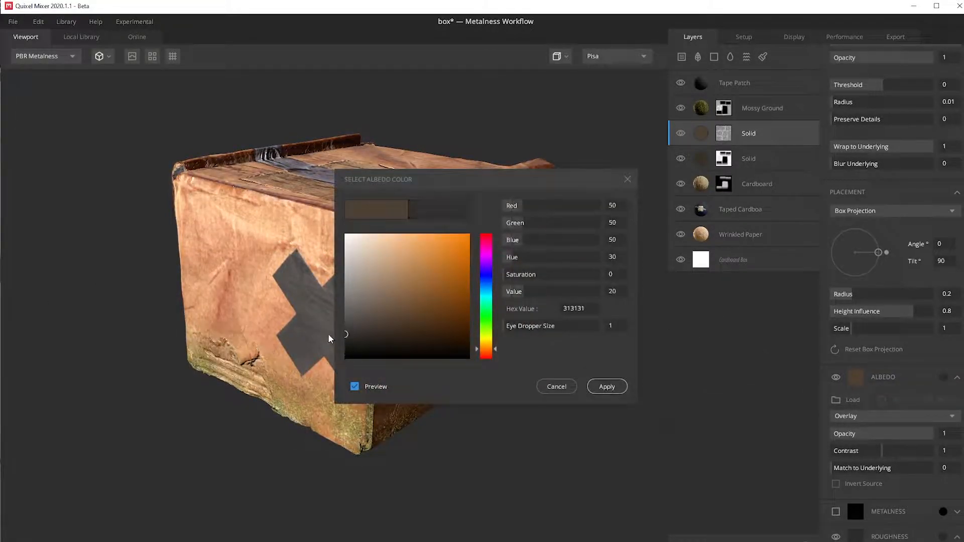
left_click(607, 386)
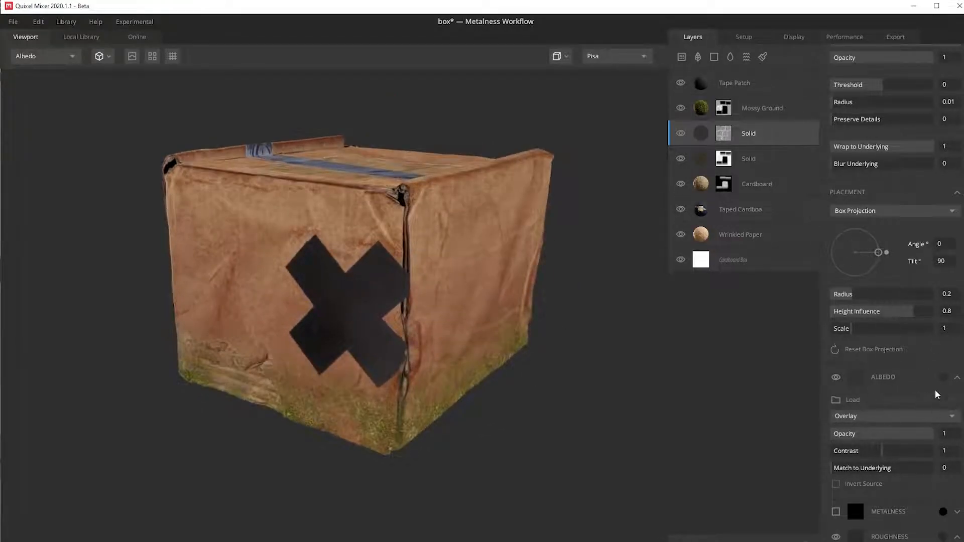
Change the duplicated Solid layer's albedo blend mode to Multiply with an opacity of 0.701
scroll(898, 490, "down", 1)
left_click(872, 377)
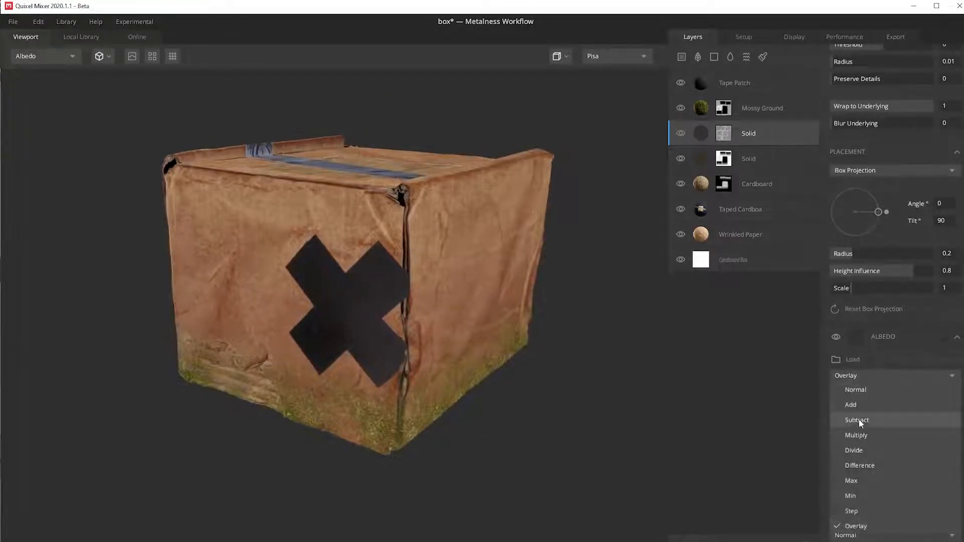
left_click(854, 433)
left_click_drag(907, 394, 894, 395)
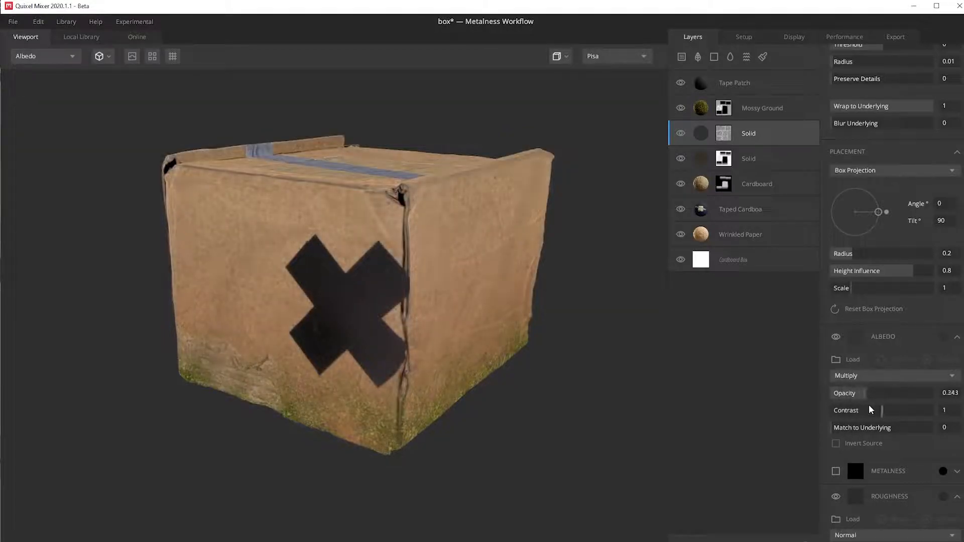
Compare the box with the curvature-masked Solid layer hidden and shown, viewing it close up and from different angles
left_click_drag(282, 384, 358, 272)
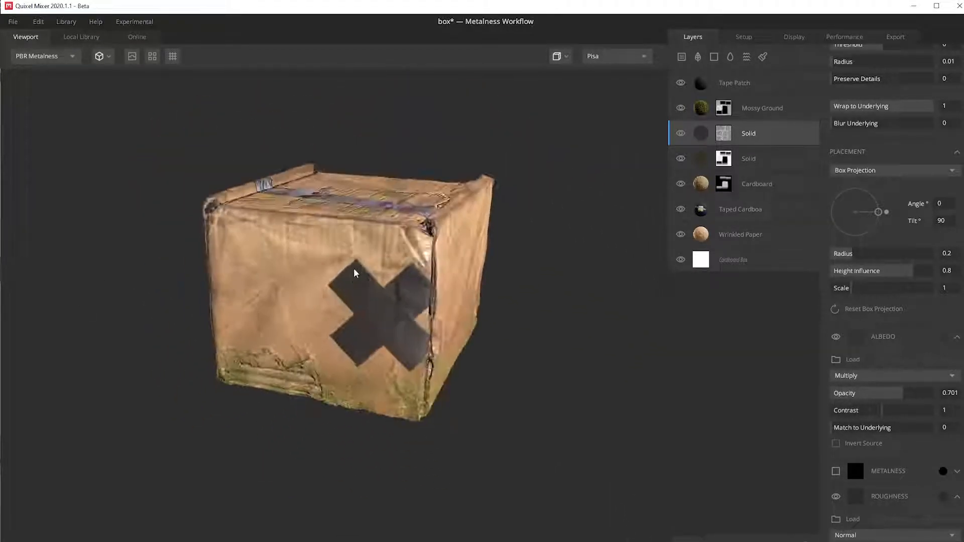
left_click(682, 133)
left_click(681, 134)
scroll(452, 359, "up", 3)
left_click_drag(442, 369, 497, 320)
scroll(496, 320, "down", 3)
key("1")
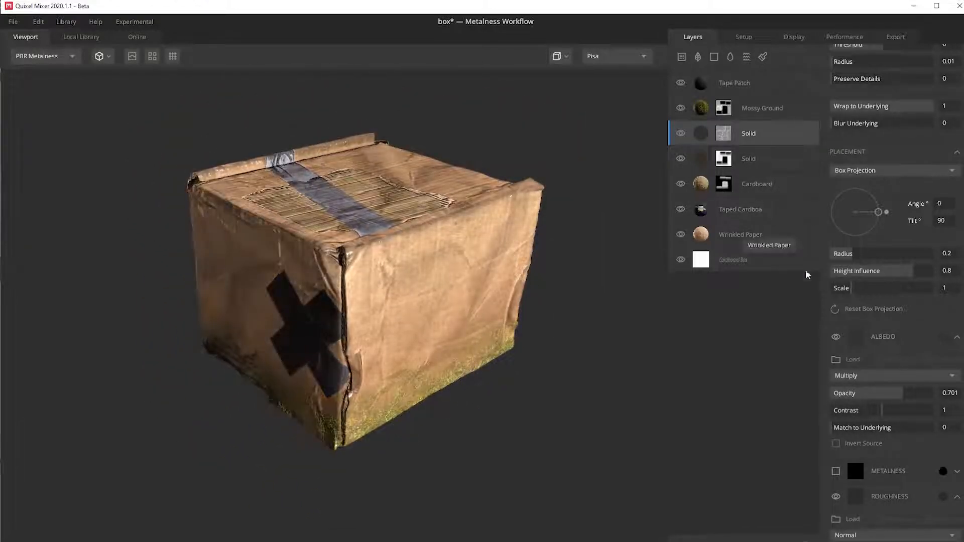
Set the curvature-masked Solid layer's roughness colour to light grey C7C7C7
scroll(928, 402, "down", 2)
left_click(943, 396)
left_click_drag(396, 318, 264, 261)
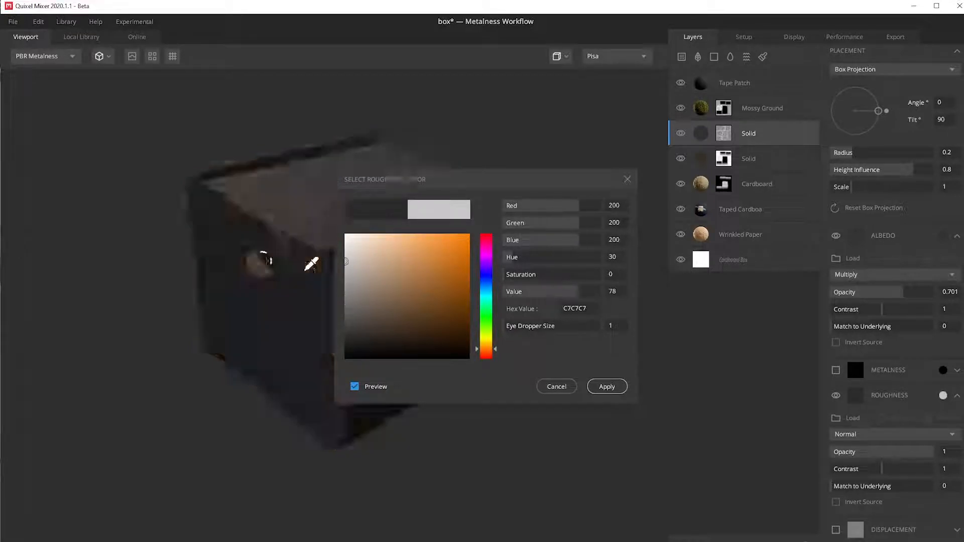
key("Return")
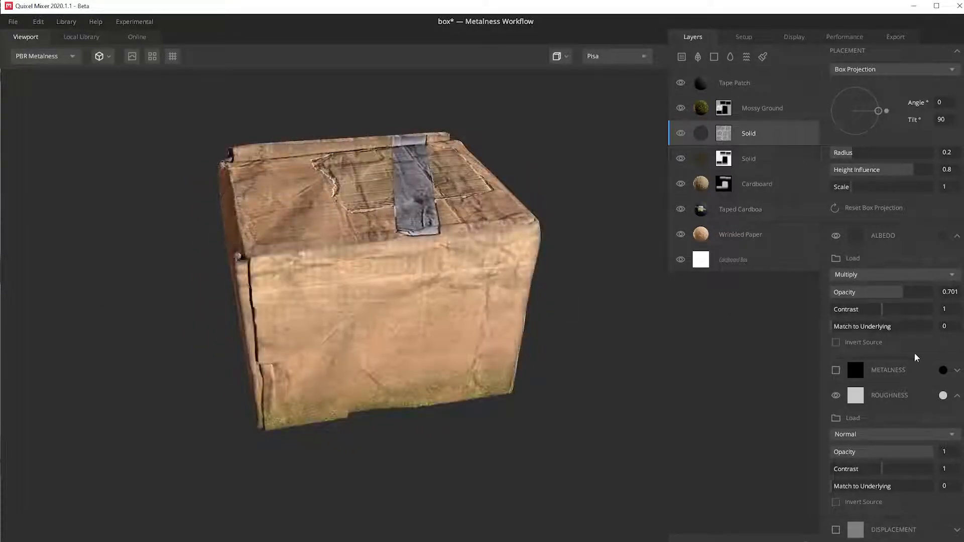
Inspect the textured box from all sides and close up, under changed lighting directions
left_click_drag(522, 341, 347, 312)
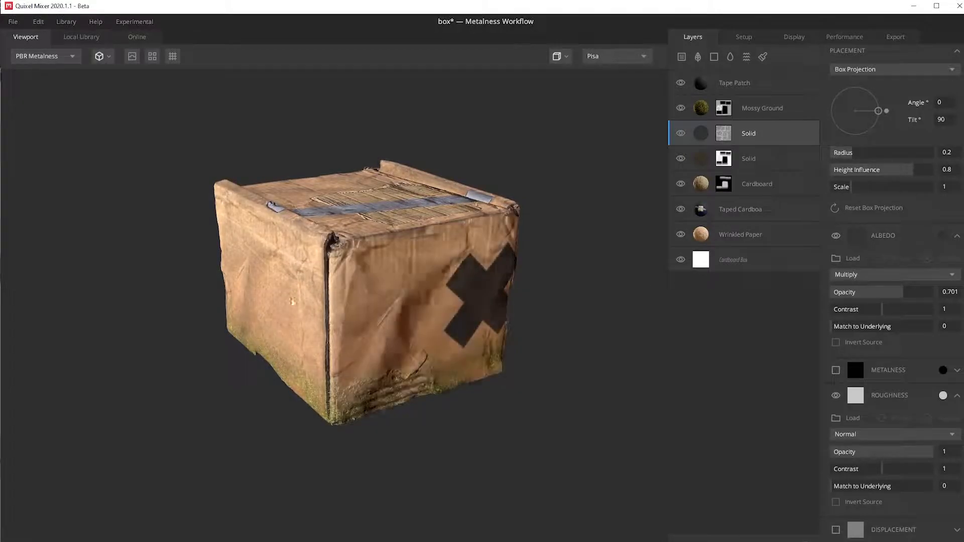
left_click_drag(485, 287, 201, 298)
right_click_drag(502, 296, 5, 329, "shift")
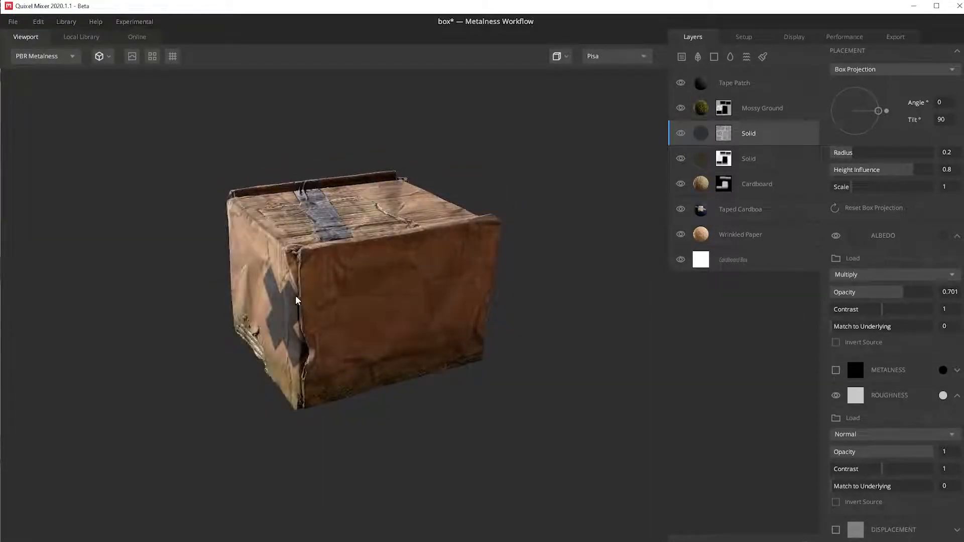
scroll(383, 318, "up", 2)
left_click_drag(293, 290, 409, 312)
right_click_drag(409, 311, 443, 361, "shift")
middle_click_drag(443, 361, 490, 357)
right_click_drag(490, 357, 762, 383, "shift")
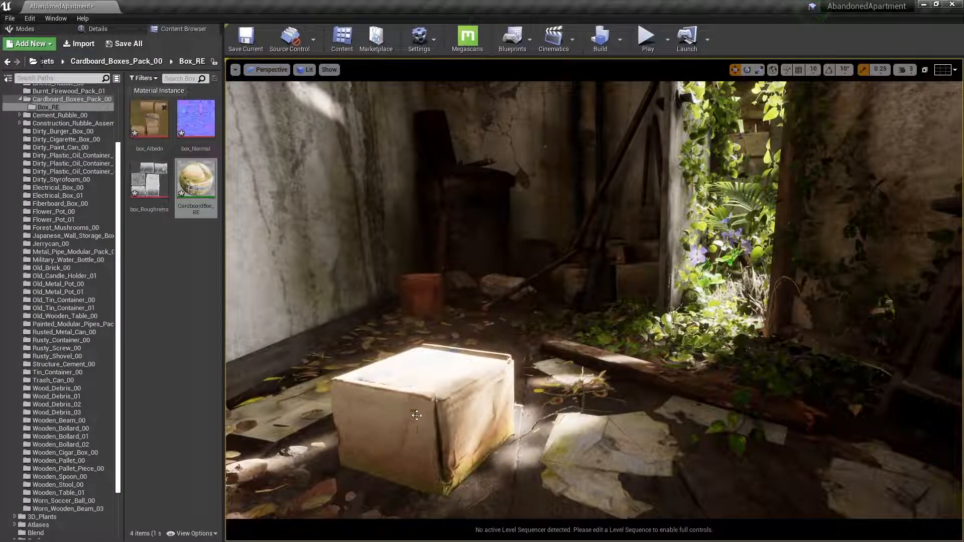
Switch to Unreal Editor and move the cardboard box back across the floor beside the orange pot
left_click_drag(416, 415, 533, 307)
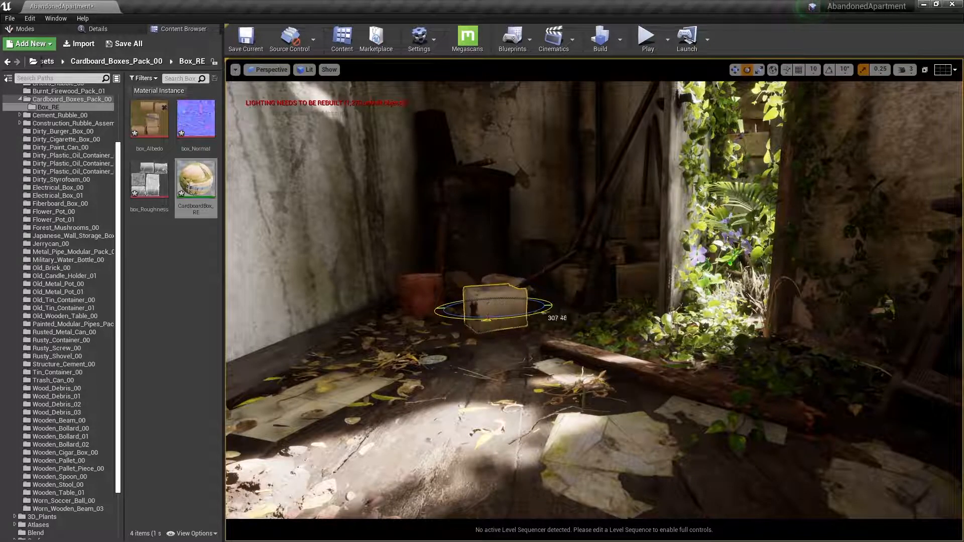
Darken the CardboardBox_RE material's Albedo Tint to a slightly reddish mid grey and check the box in the scene
double_click(196, 183)
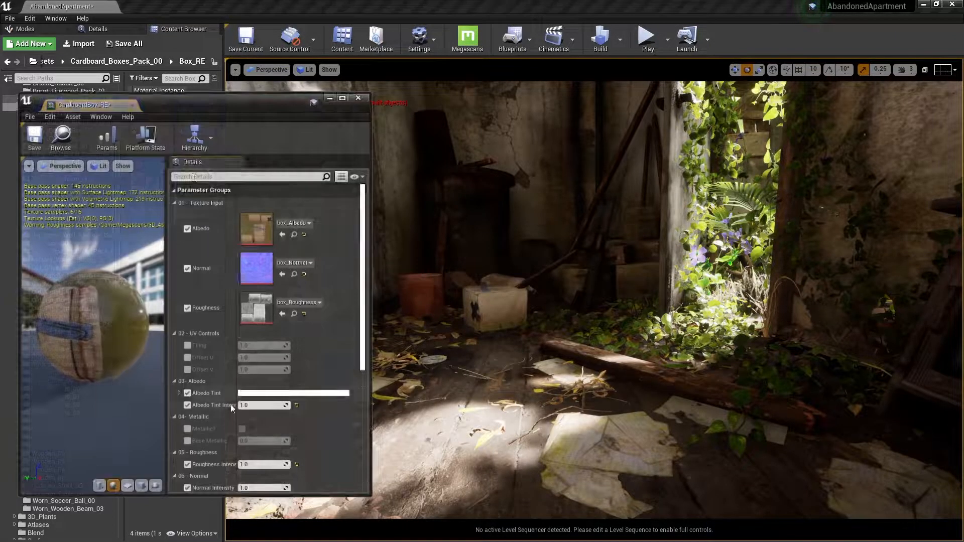
left_click(243, 394)
left_click(317, 299)
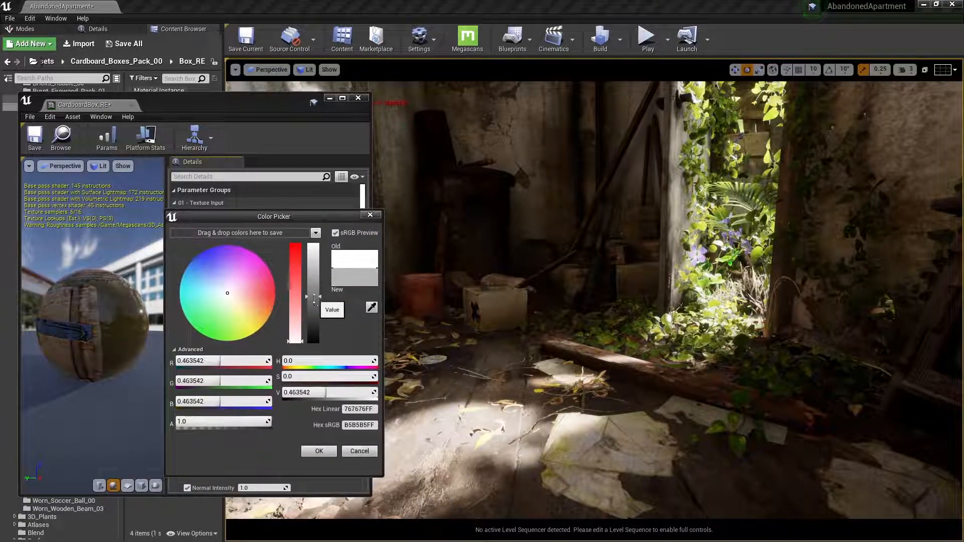
mouse_move(315, 298)
left_mouse_down()
mouse_move(295, 326)
mouse_move(315, 311)
left_mouse_up()
left_click(300, 328)
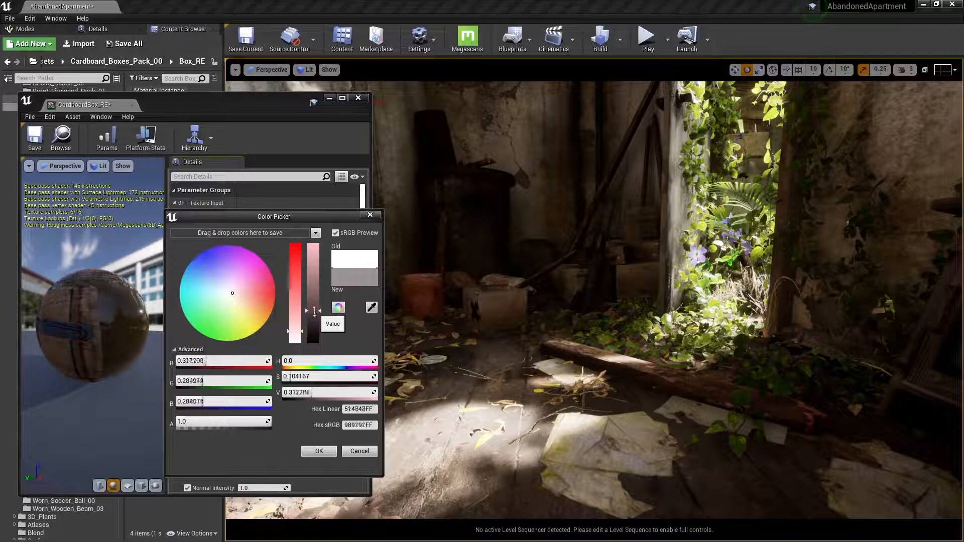
left_click(319, 451)
left_click(494, 306)
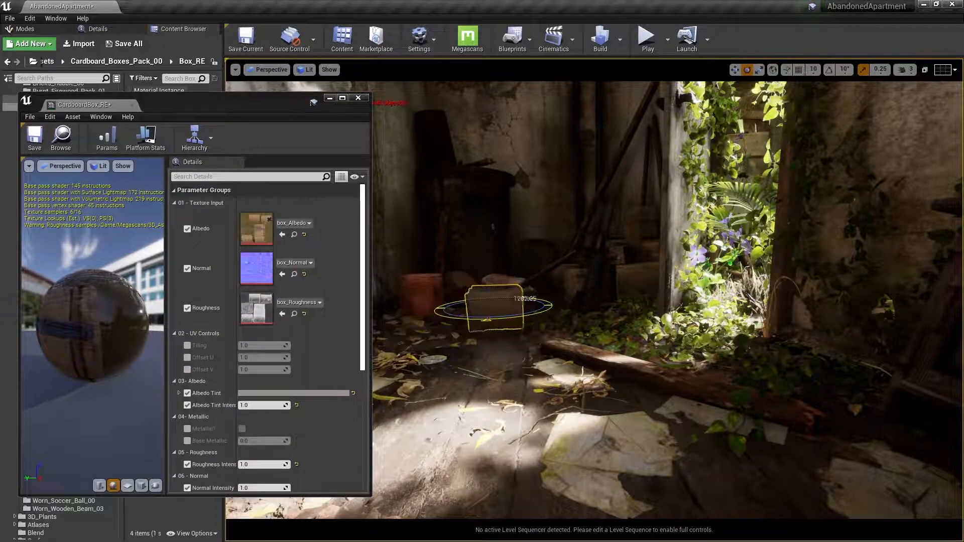
key("g")
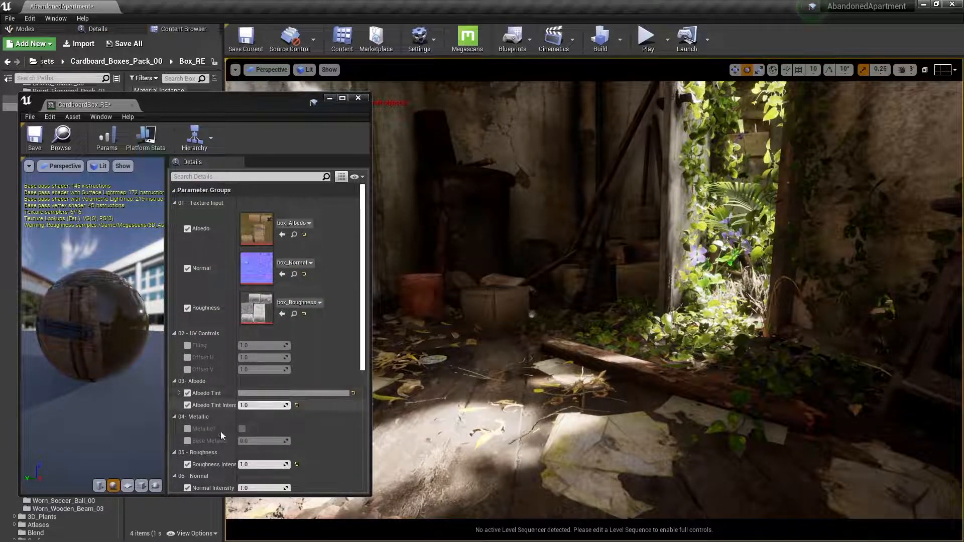
Open the CardboardBox_RE material's Roughness Intensity value for editing
left_click(254, 464)
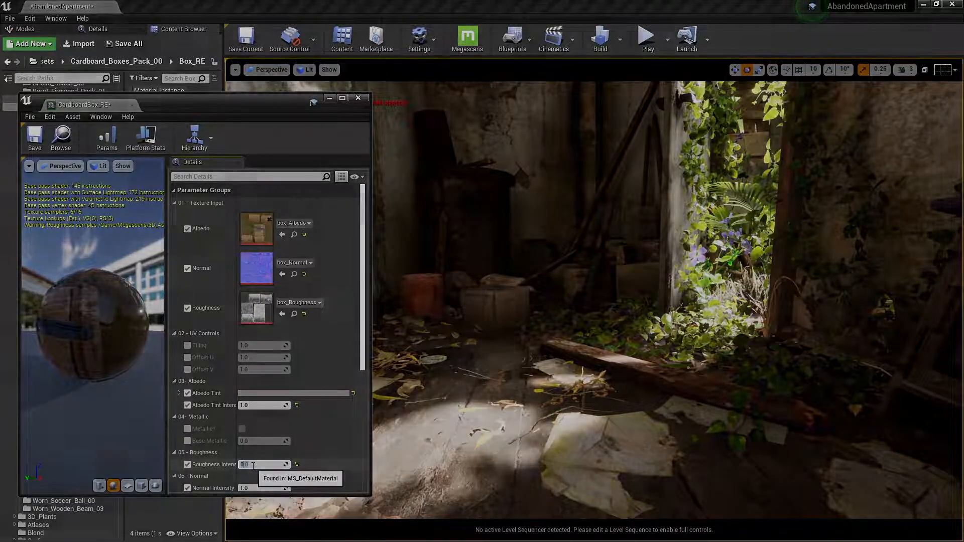